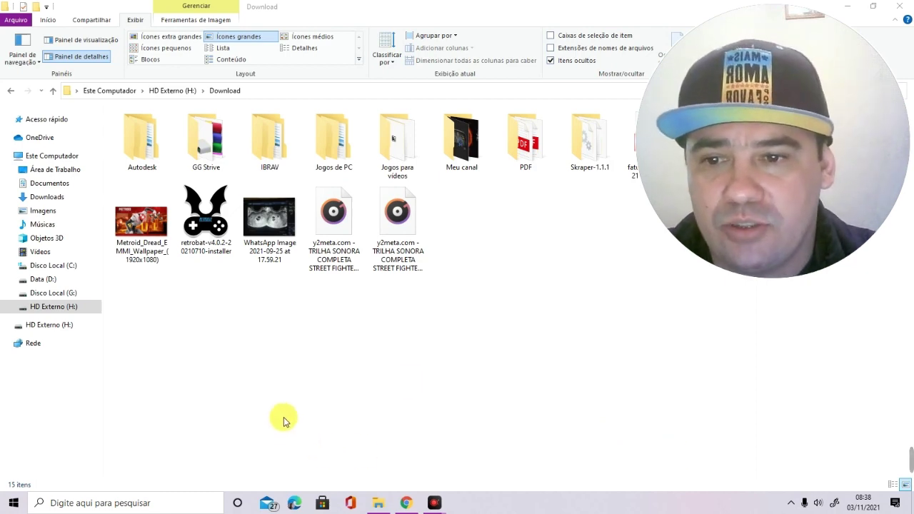
Switch to Chrome and go up to the "video jogos Nesicaxlive e taito" folder in Google Drive, selecting its Jogos folder.
left_click(428, 403)
left_click(405, 502)
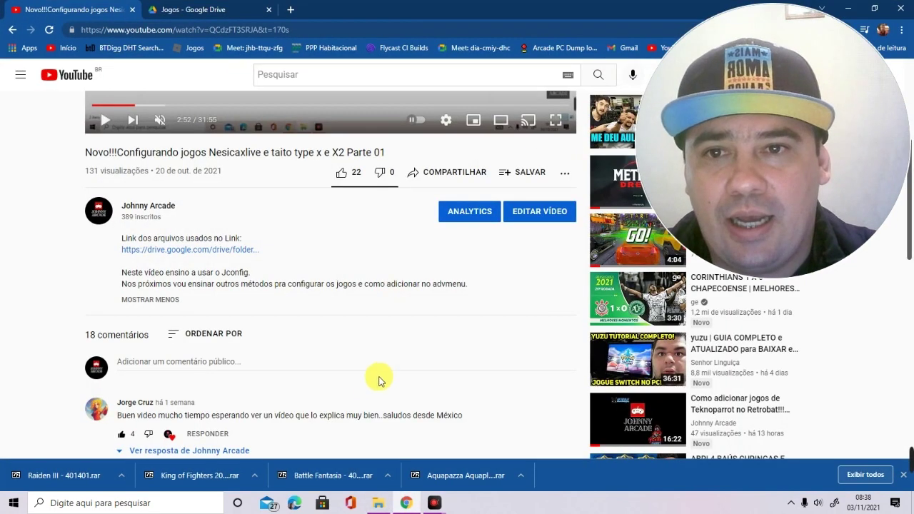
left_click(199, 7)
left_click(86, 10)
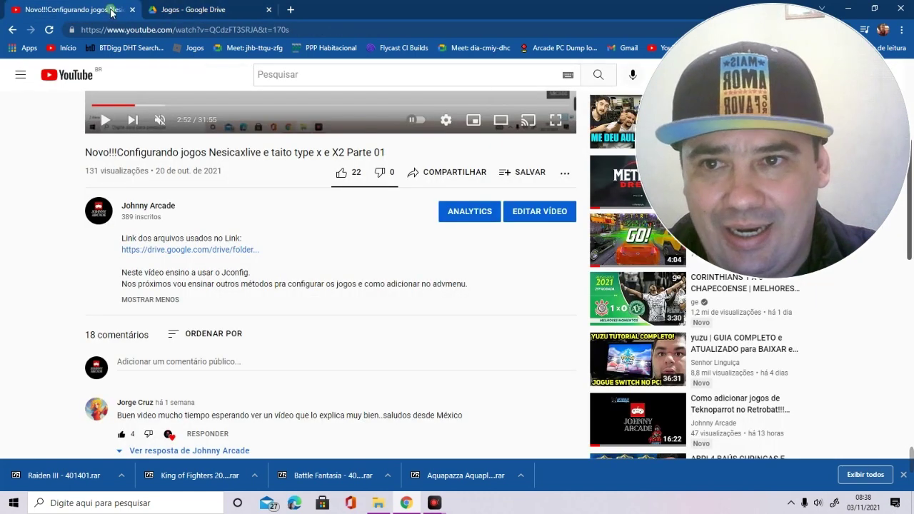
left_click(214, 13)
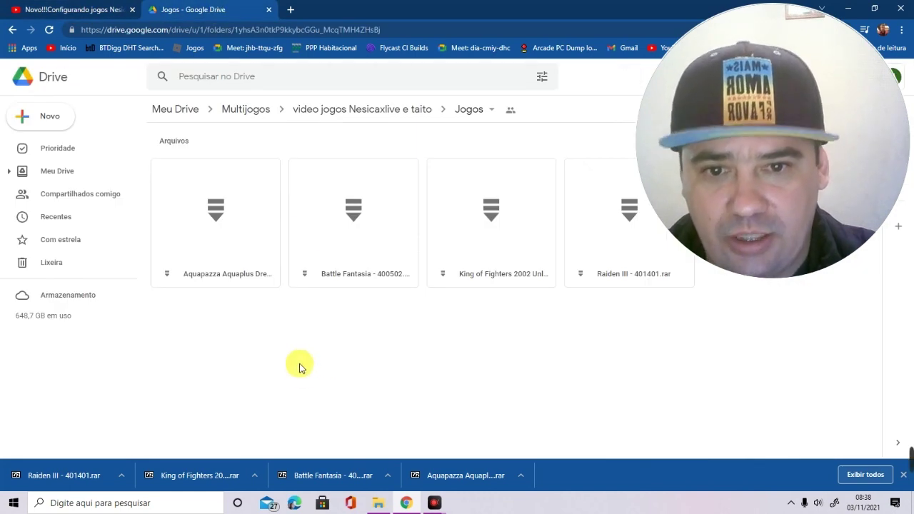
left_click(363, 111)
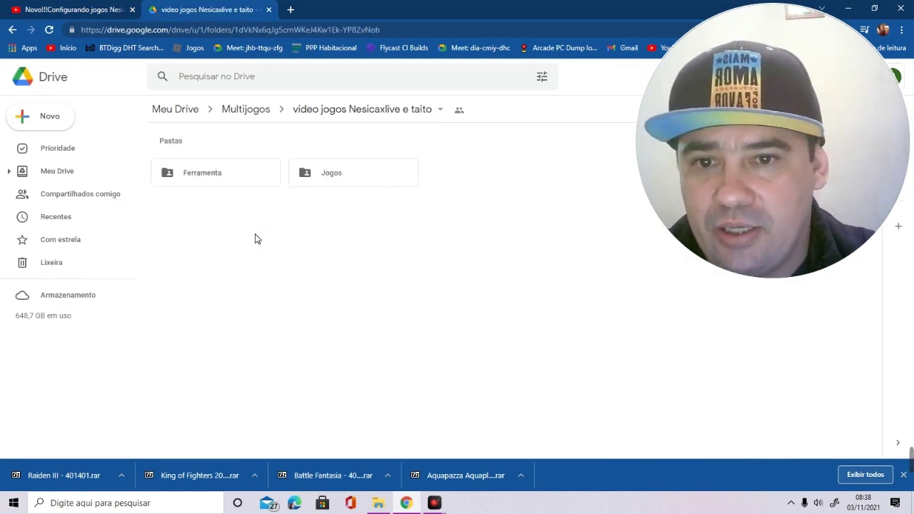
left_click(373, 171)
left_click(86, 8)
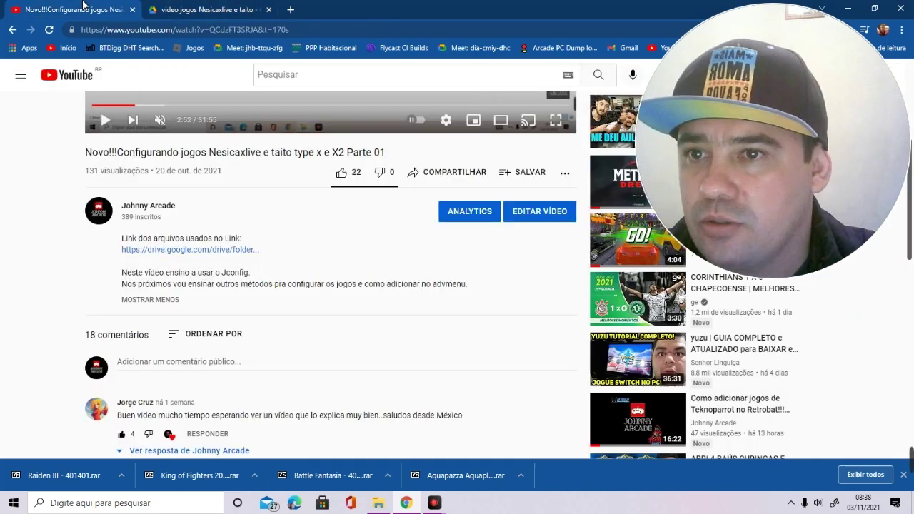
left_click(234, 7)
left_click(79, 10)
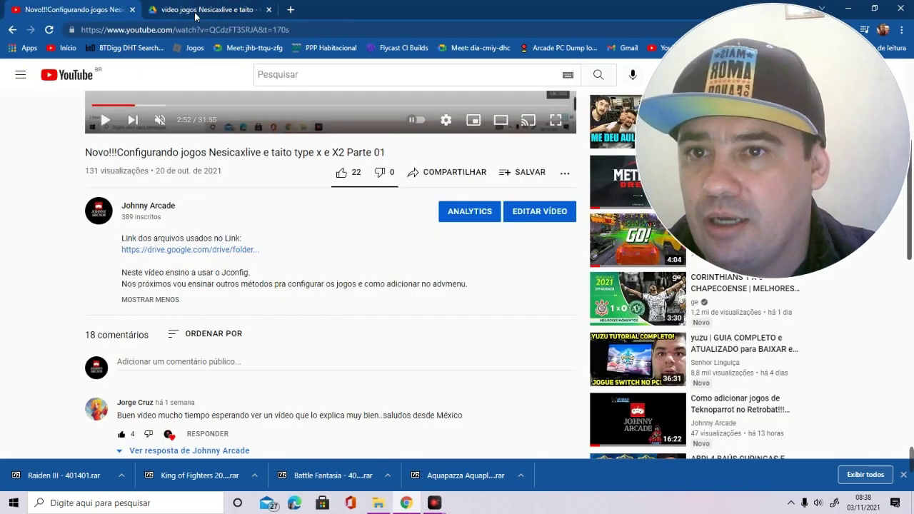
left_click(199, 13)
left_click(91, 8)
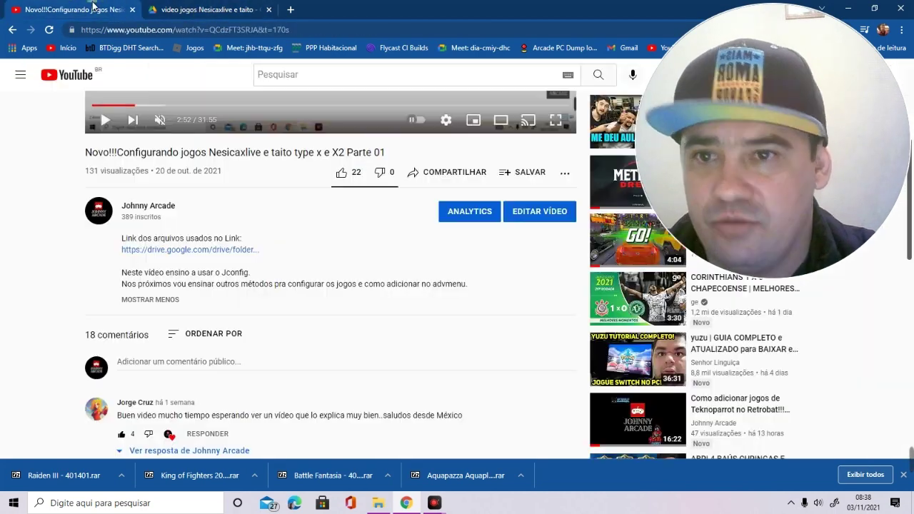
left_click(212, 10)
left_click(108, 10)
left_click(211, 10)
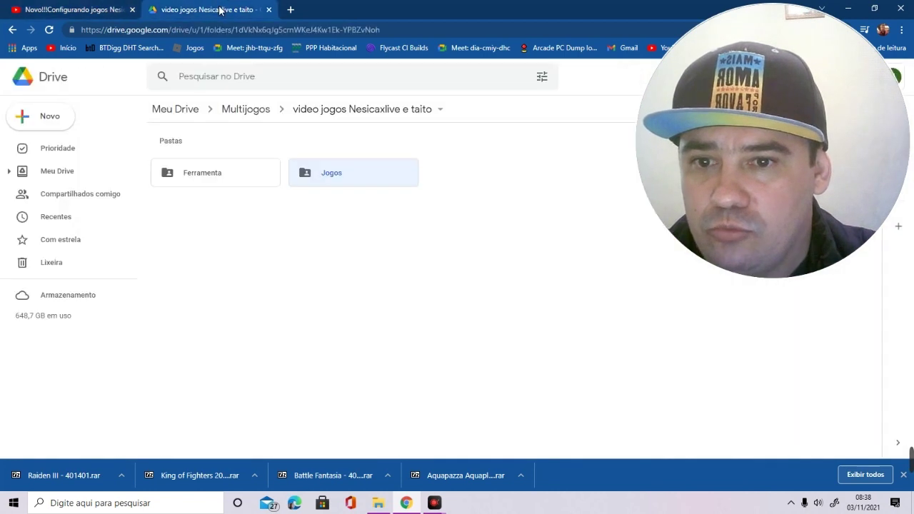
left_click(68, 10)
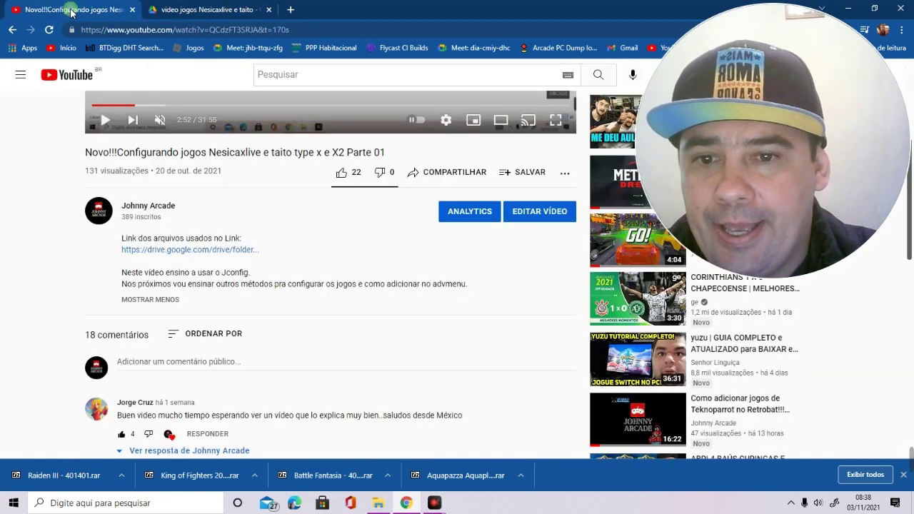
left_click(205, 10)
left_click(115, 12)
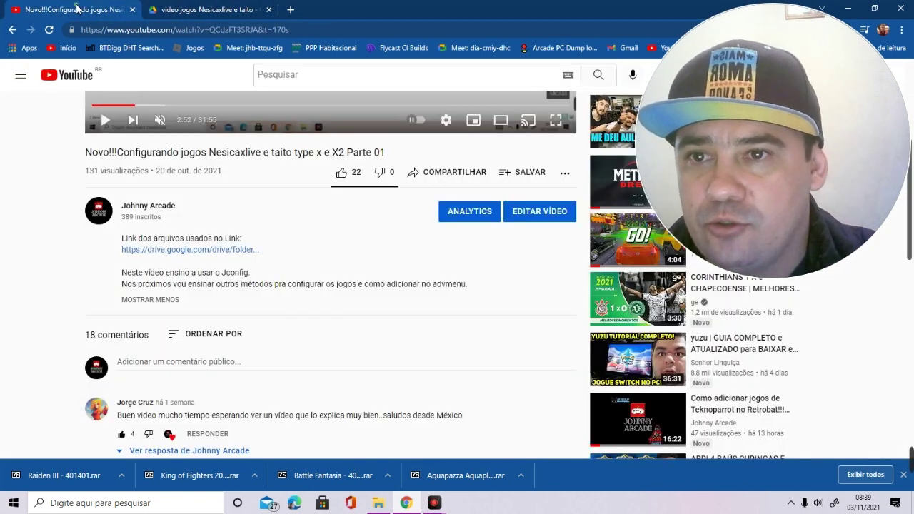
left_click(214, 10)
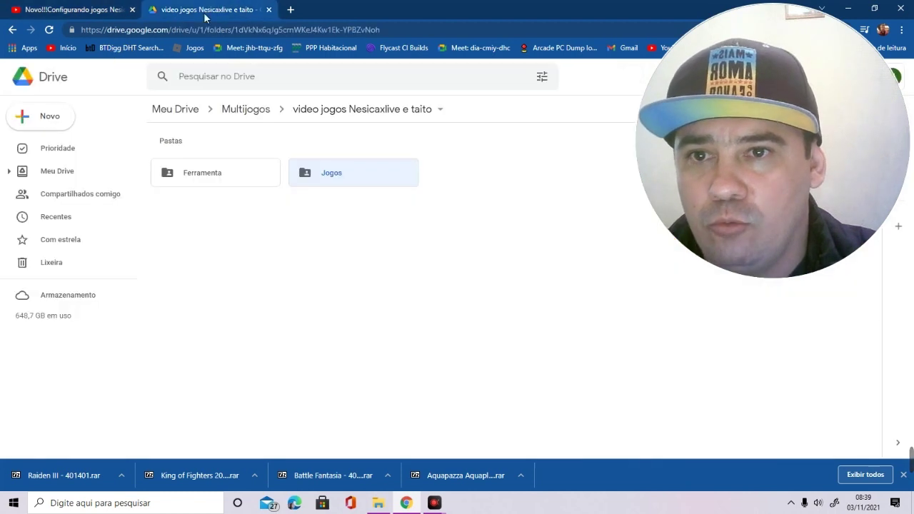
left_click(97, 8)
Close the Google Drive folder page and return to the YouTube video page.
left_click(261, 10)
left_click(269, 10)
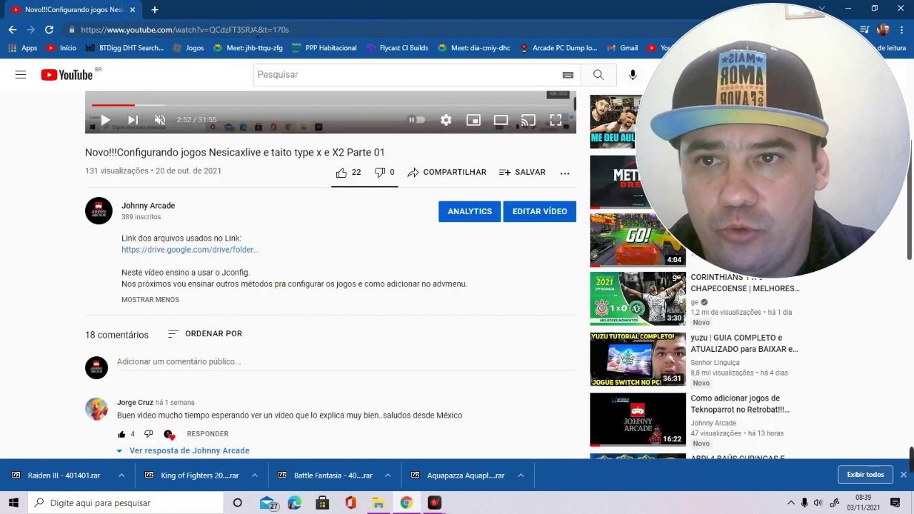
scroll(265, 173, "up", 4)
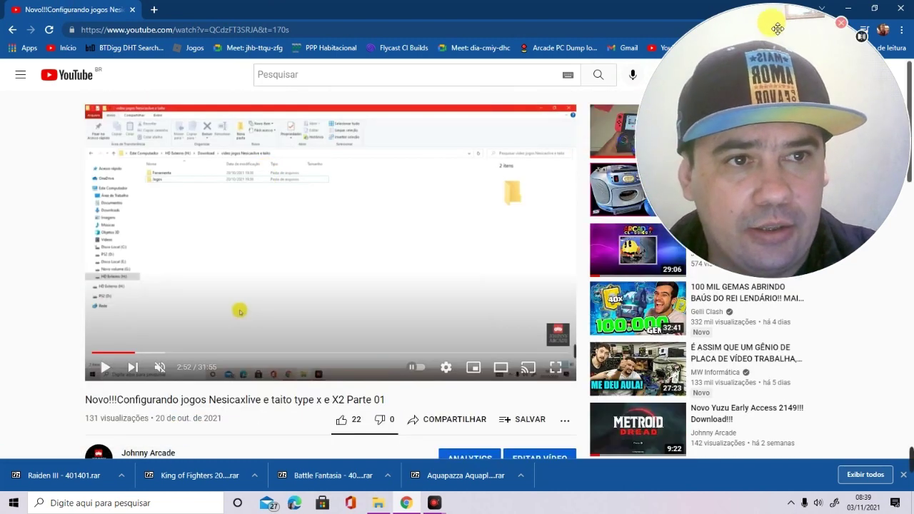
mouse_move(777, 29)
left_click_drag(776, 28, 781, 251)
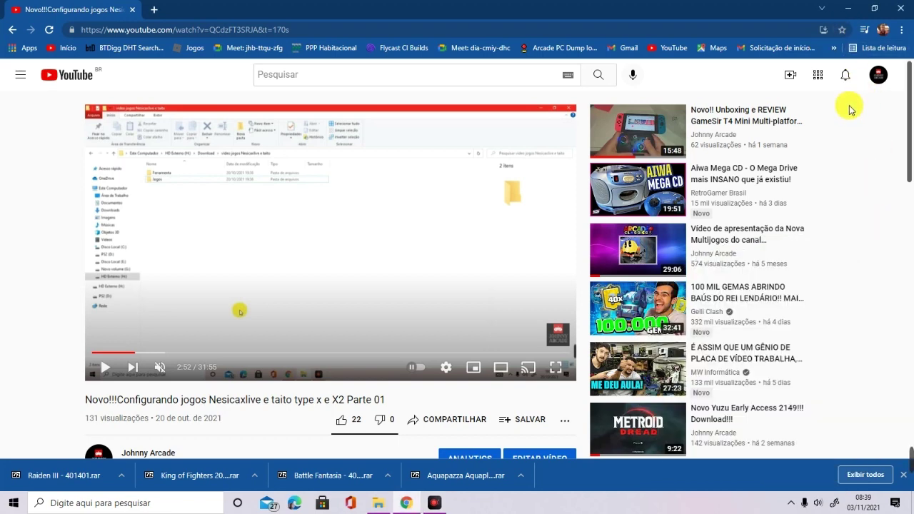
Open the signed-in account's own YouTube channel and list its uploaded videos.
left_click(877, 75)
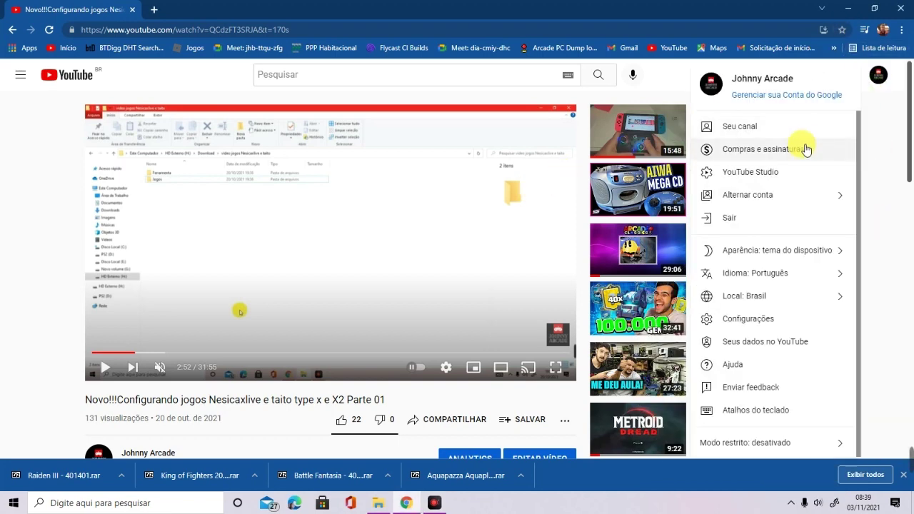
left_click(743, 126)
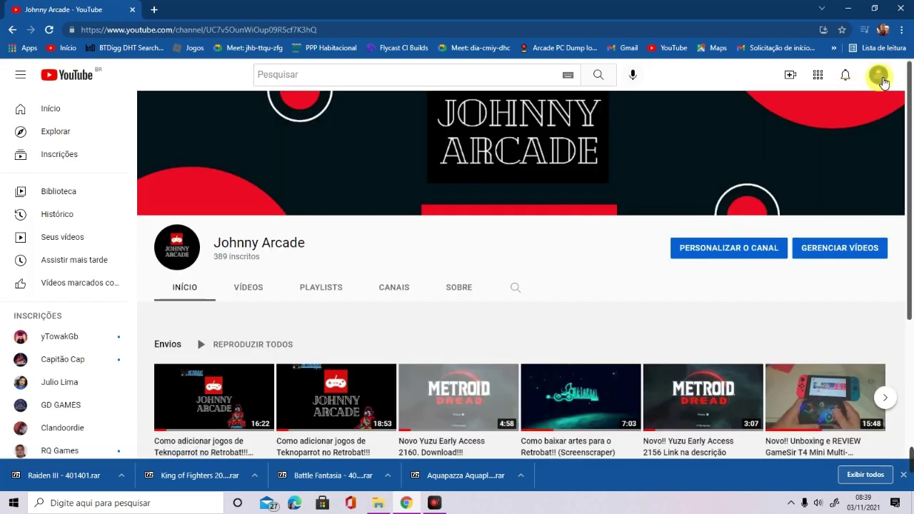
left_click(878, 77)
left_click(678, 71)
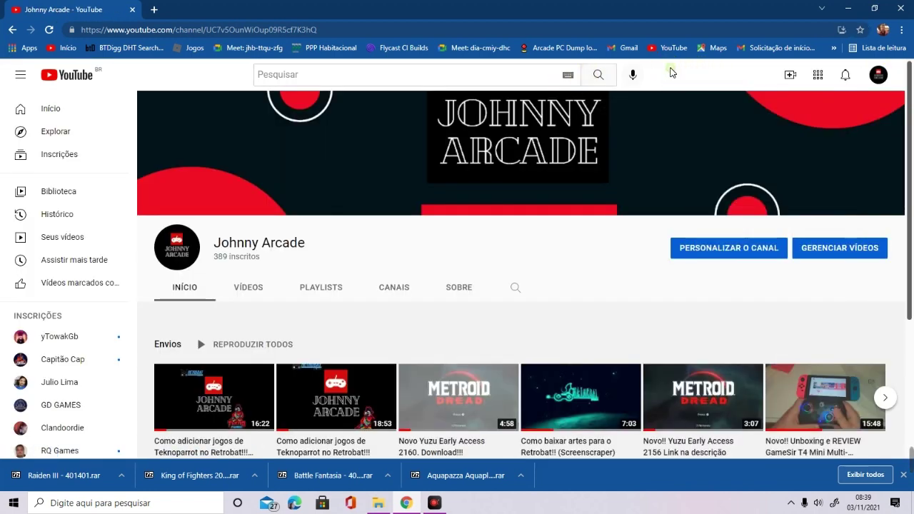
left_click(877, 75)
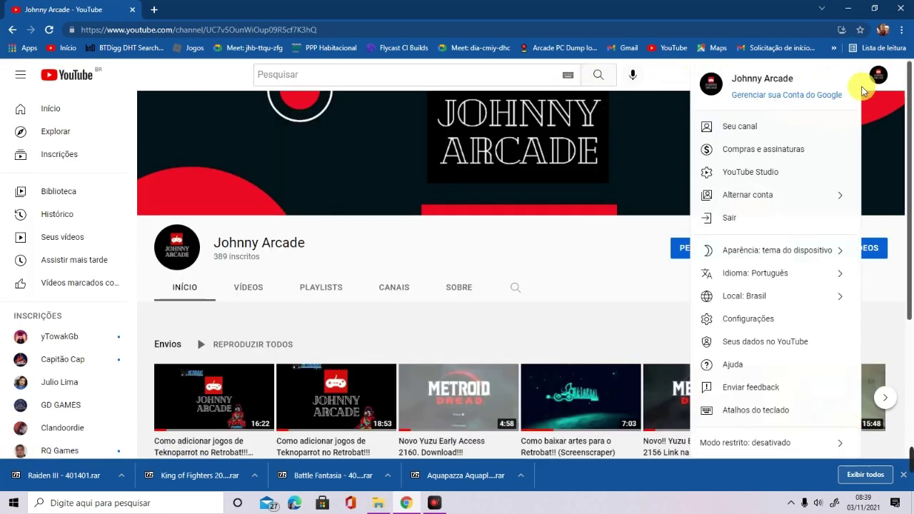
left_click(777, 129)
left_click(251, 287)
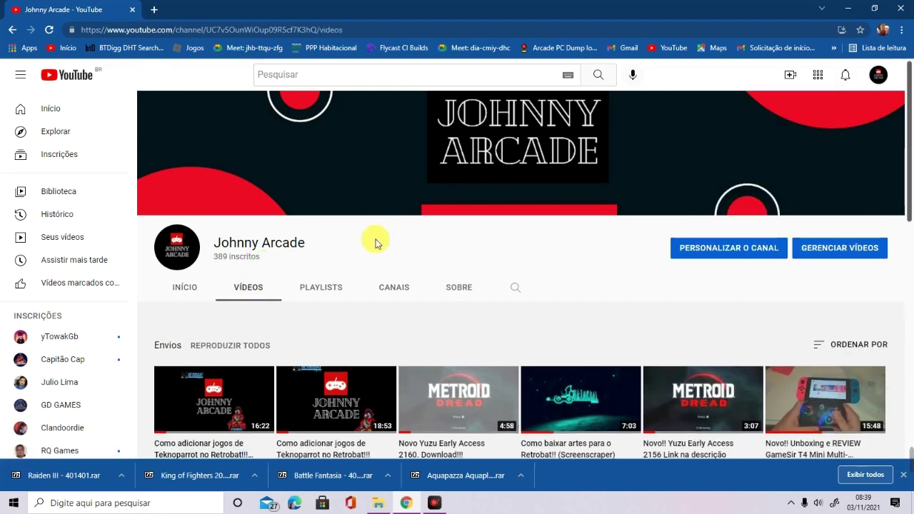
Open the video "Novo!!!Configurando jogos Nesicaxlive e taito type x e X2 Parte 01" and expand its description.
scroll(374, 243, "down", 3)
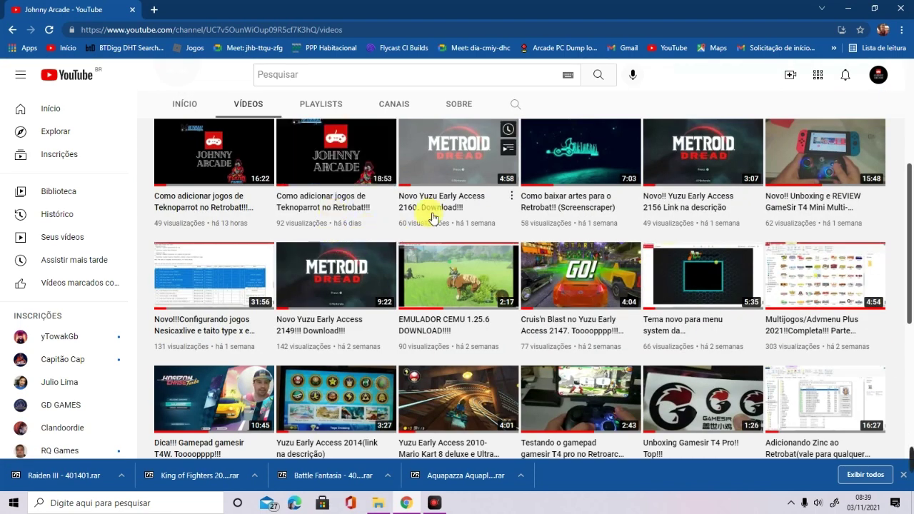
left_click(197, 330)
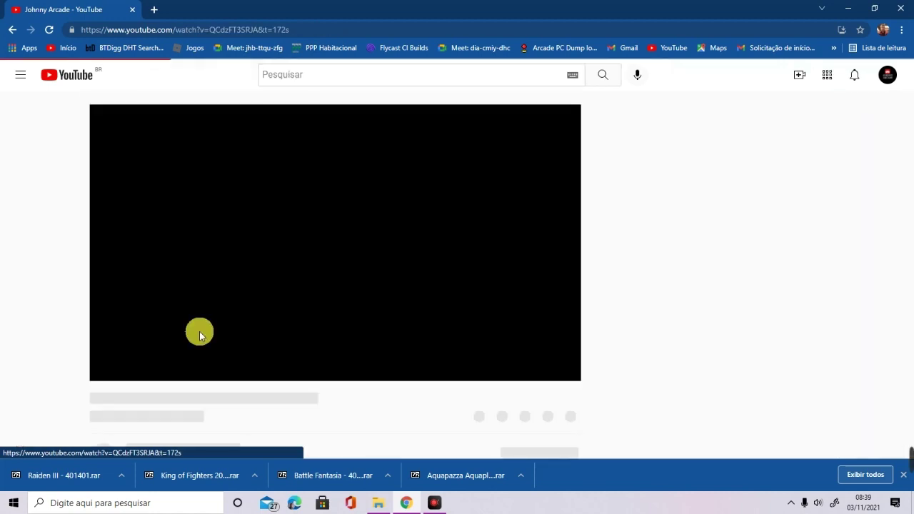
scroll(286, 243, "down", 4)
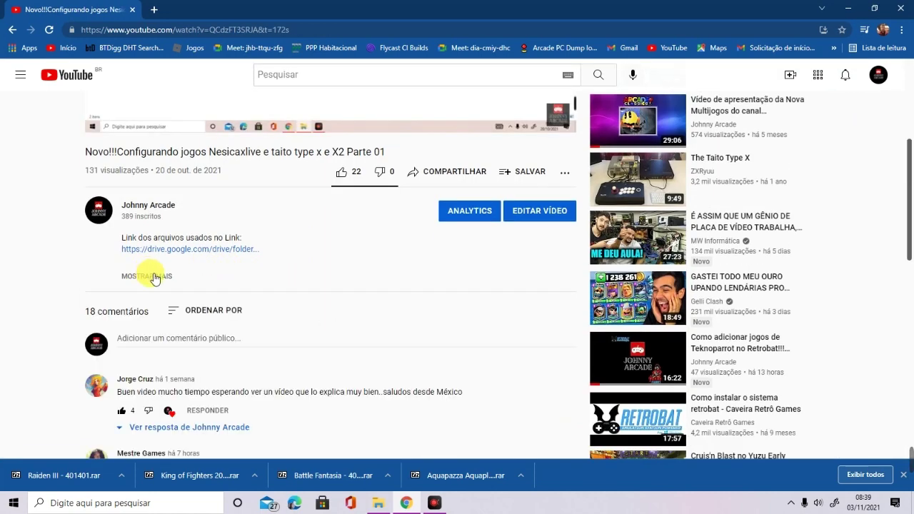
left_click(149, 271)
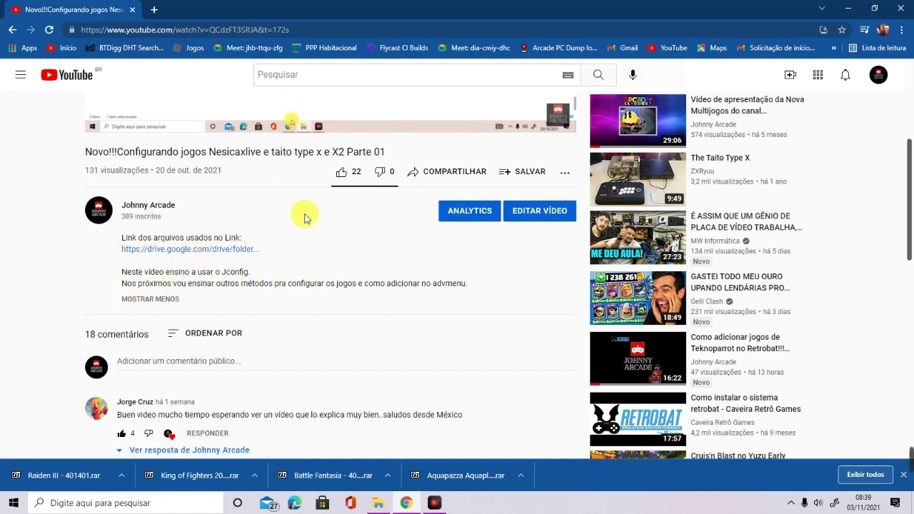
Open the Google Drive folder linked in the video description.
left_click(204, 249)
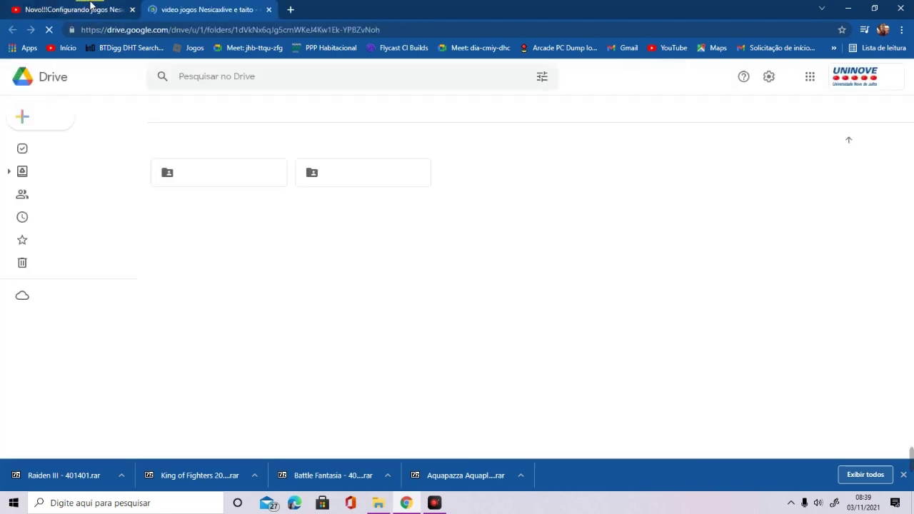
left_click(72, 9)
left_click(190, 9)
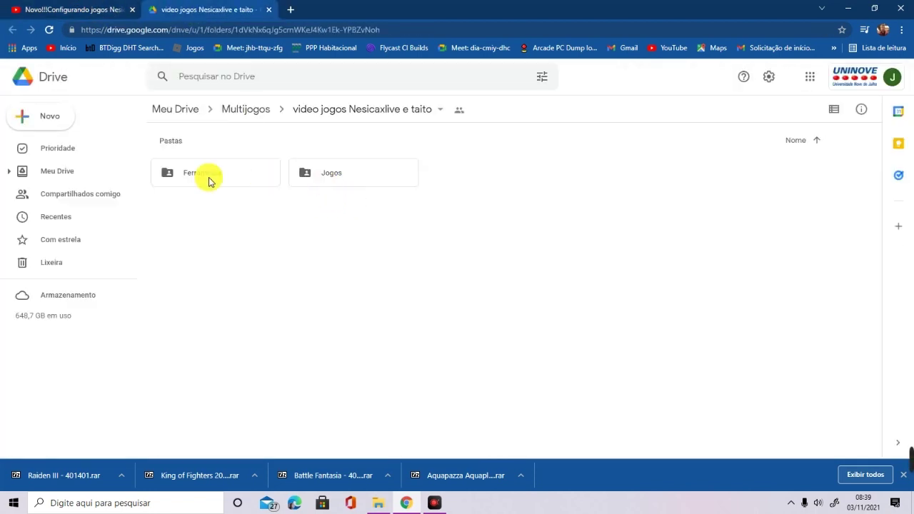
left_click(261, 10)
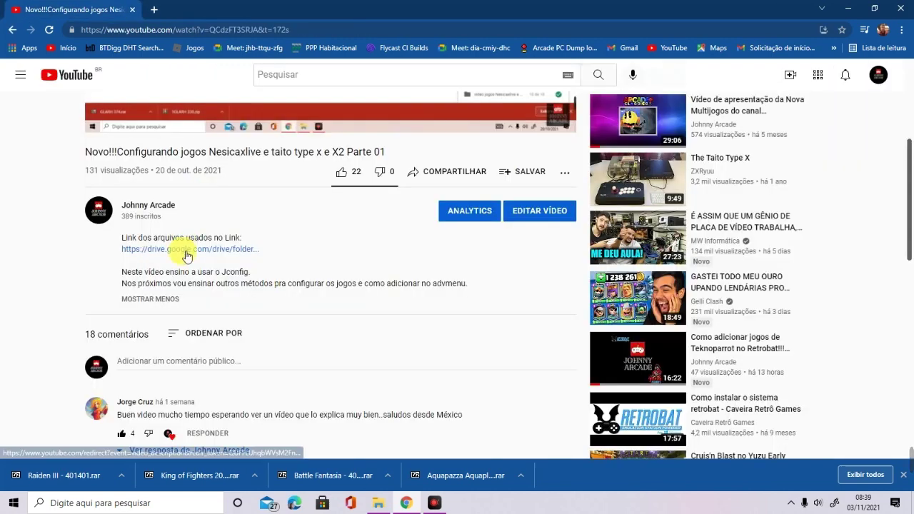
left_click(183, 249)
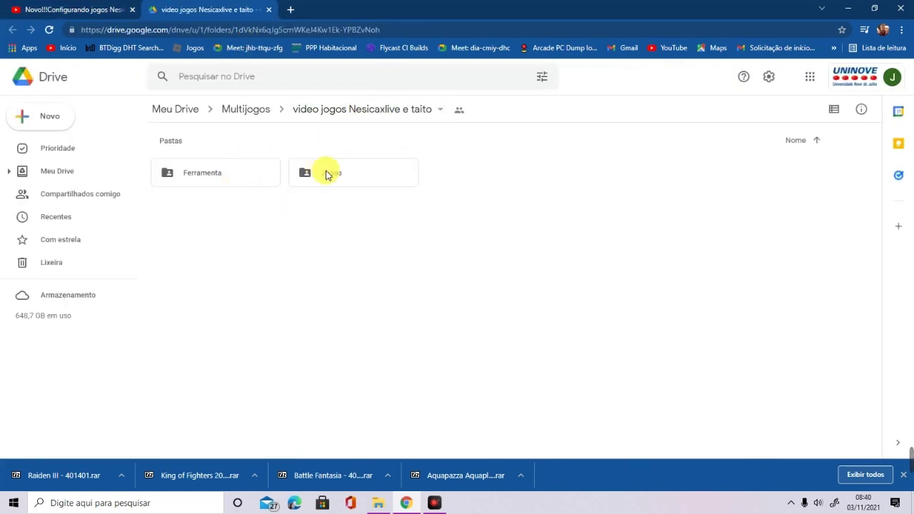
View the game archives in the Jogos folder, and go back to the parent folder to open Ferramenta.
double_click(373, 184)
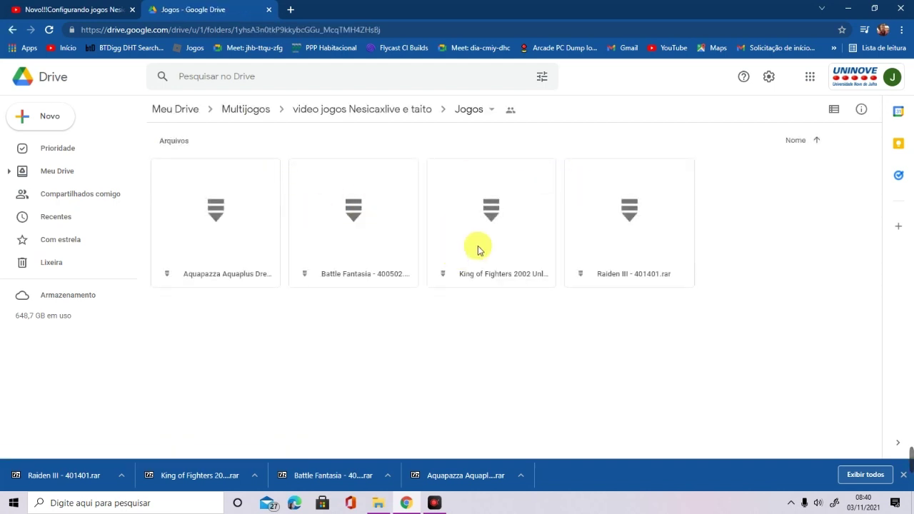
left_click(471, 110)
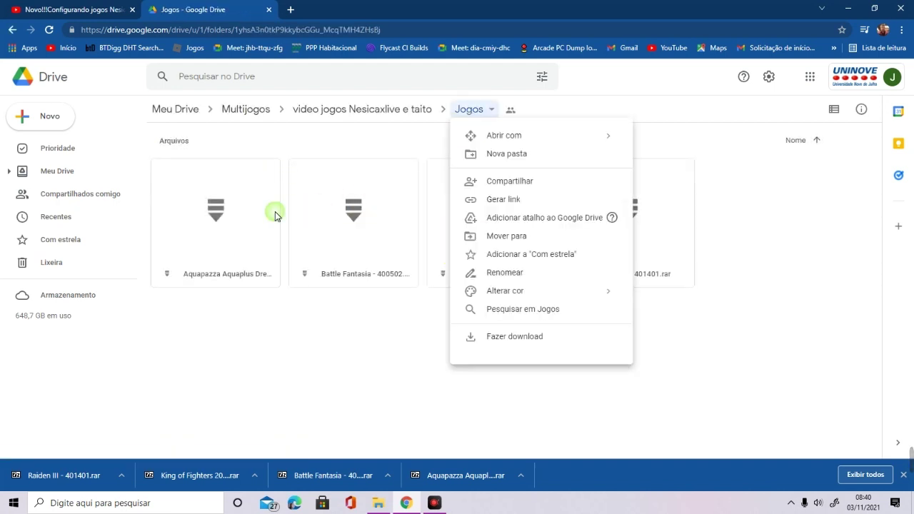
left_click(401, 111)
left_click(206, 183)
double_click(205, 182)
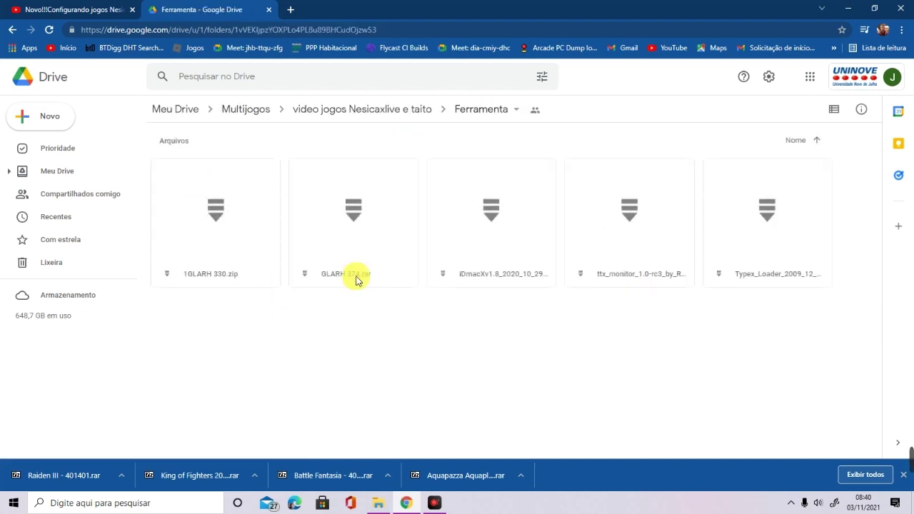
Examine the tool archives in the Ferramenta folder, selecting iDmacX, ttx_monitor, Typex_Loader, 1GLARH 330.zip and GLARH 374.rar in turn.
left_click(509, 246)
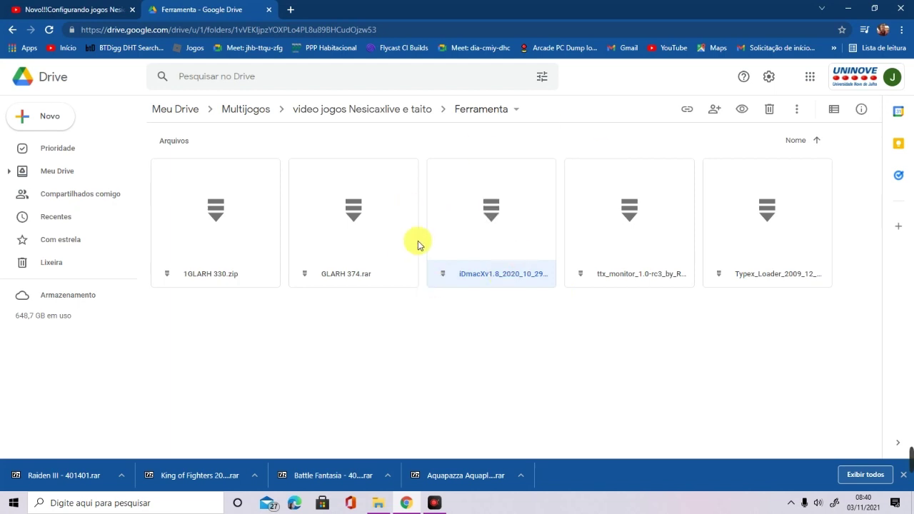
key("Left")
key("Left")
key("Right")
key("Right")
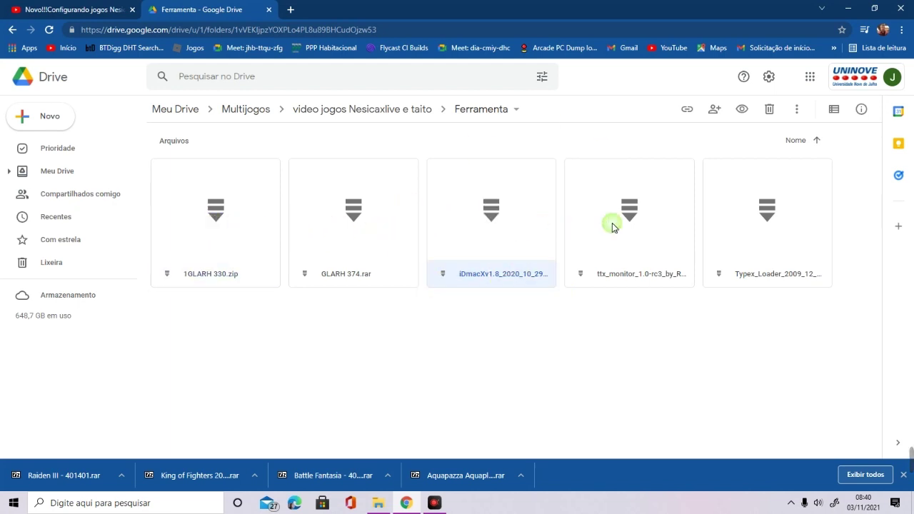
key("Right")
key("Right")
key("Left")
key("Left")
key("Left")
key("Left")
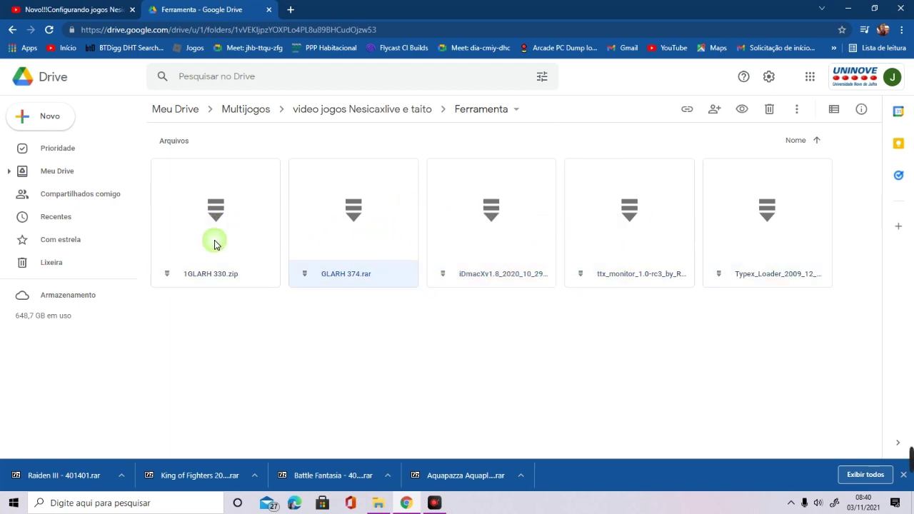
key("Right")
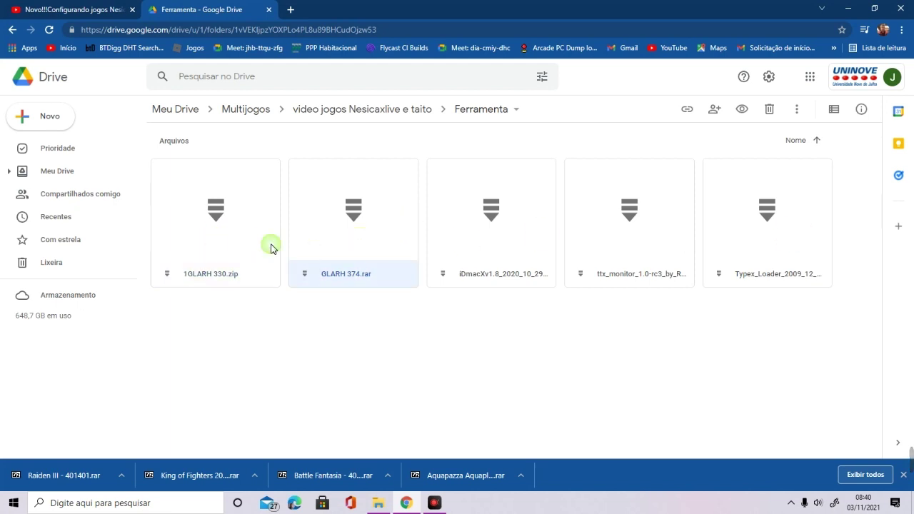
key("Left")
key("Right")
left_click(259, 240)
left_click(353, 241)
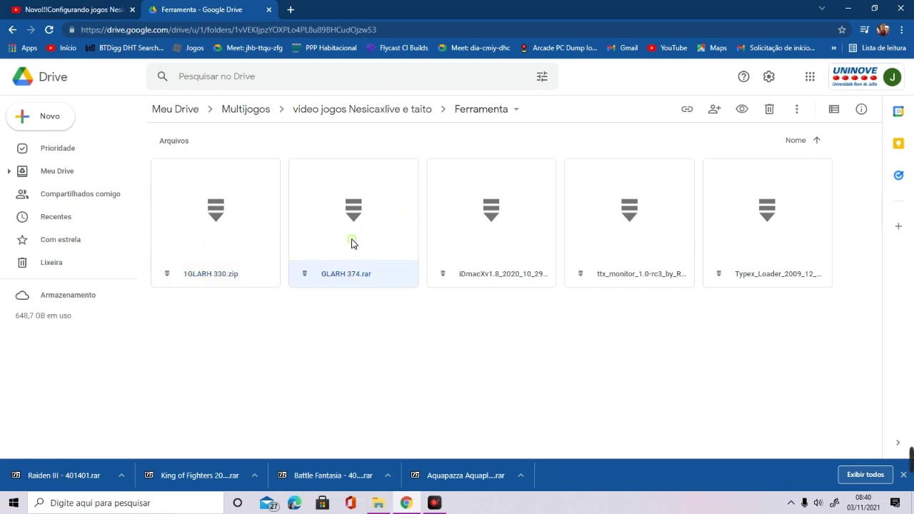
Compare the two GLARH tool archives, 1GLARH 330.zip and GLARH 374.rar, by selecting them alternately.
left_click(249, 247)
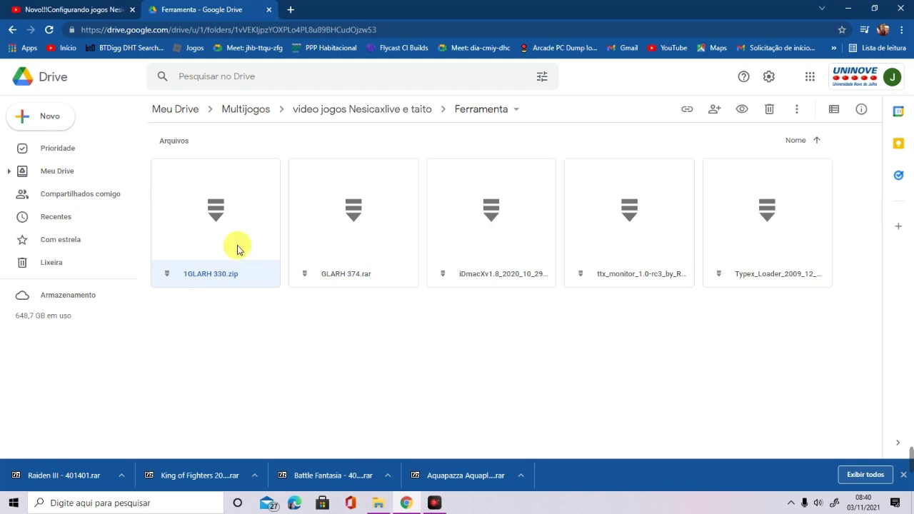
left_click(298, 247)
key("Left")
left_click(308, 243)
key("Left")
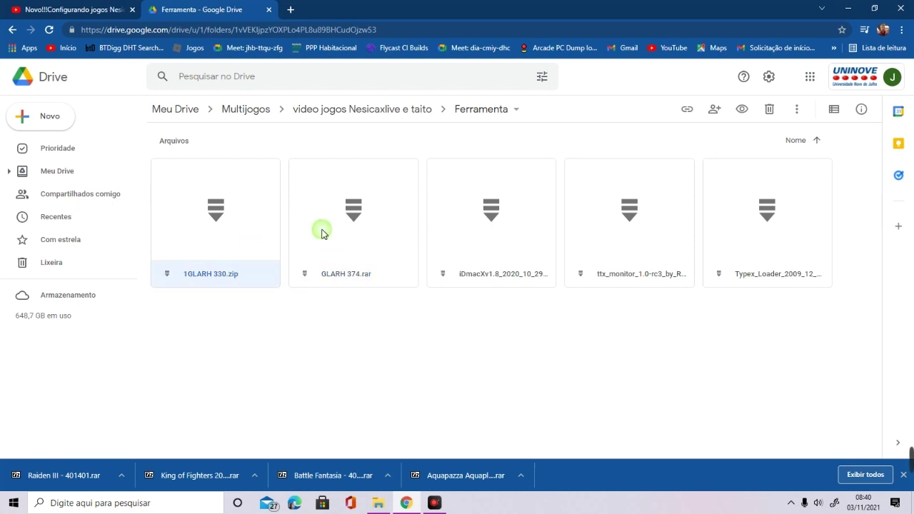
left_click(321, 233)
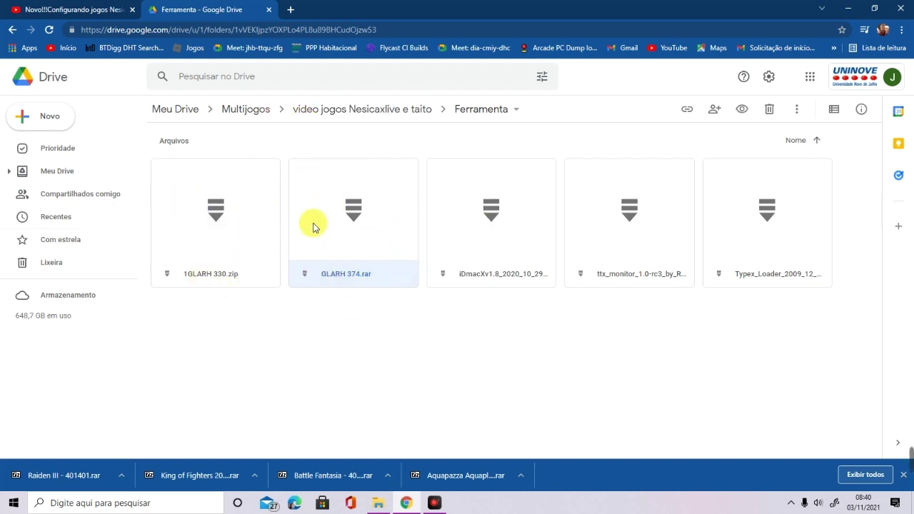
left_click(246, 233)
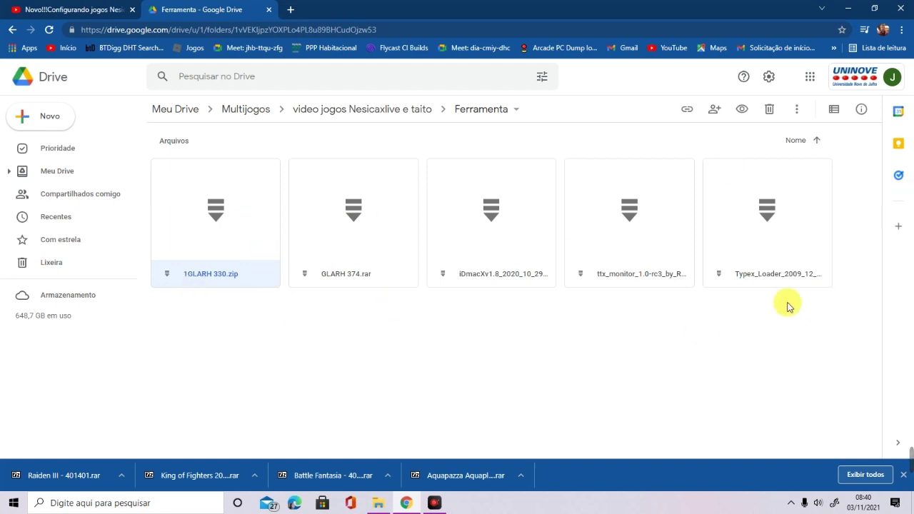
Download iDmacXv1.8_2020_10_29.rar from the Ferramenta folder, accepting the infected-file download and clearing the old download bar.
left_click(509, 218)
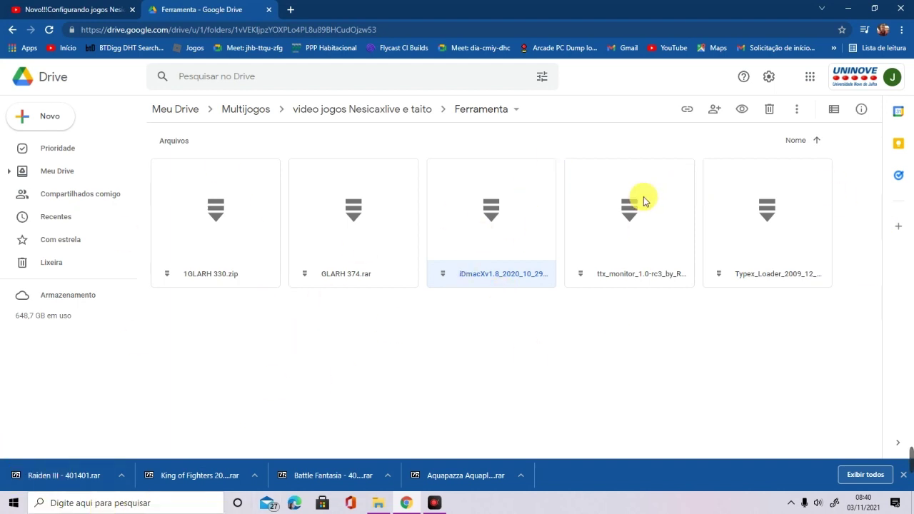
right_click(515, 220)
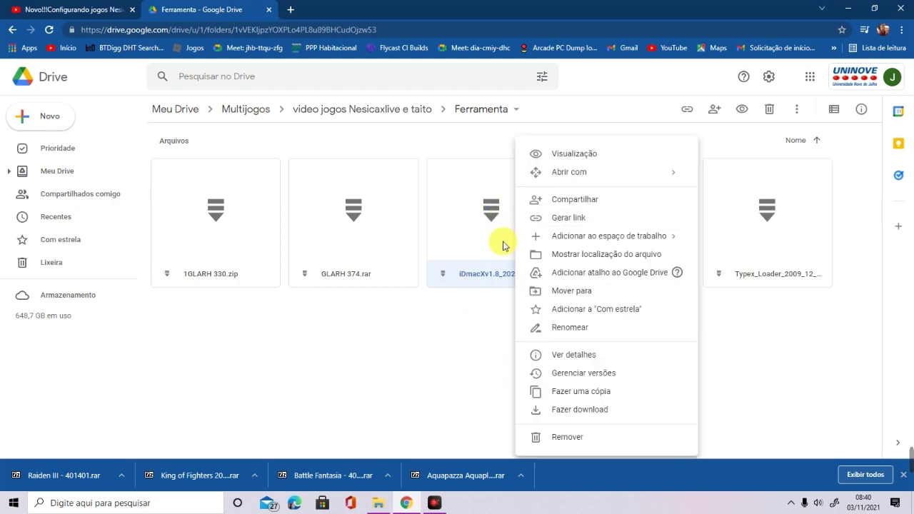
left_click(567, 410)
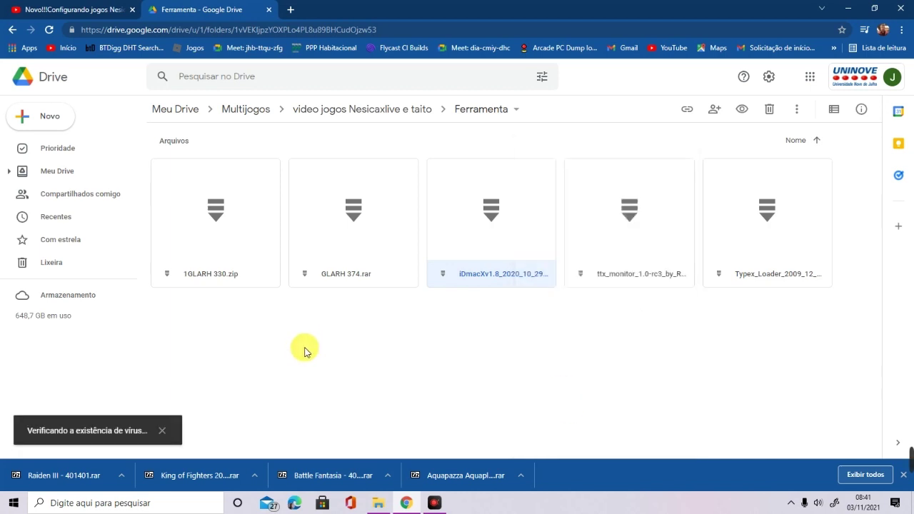
left_click(439, 348)
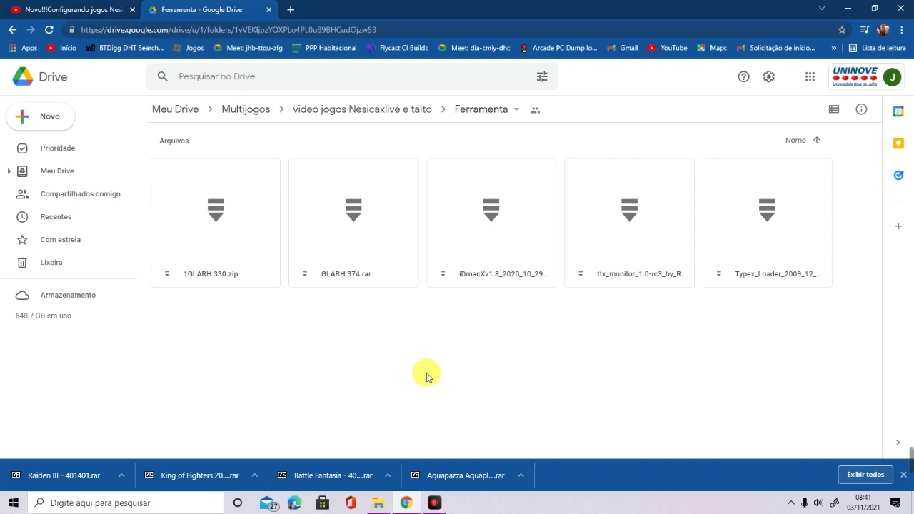
left_click(904, 481)
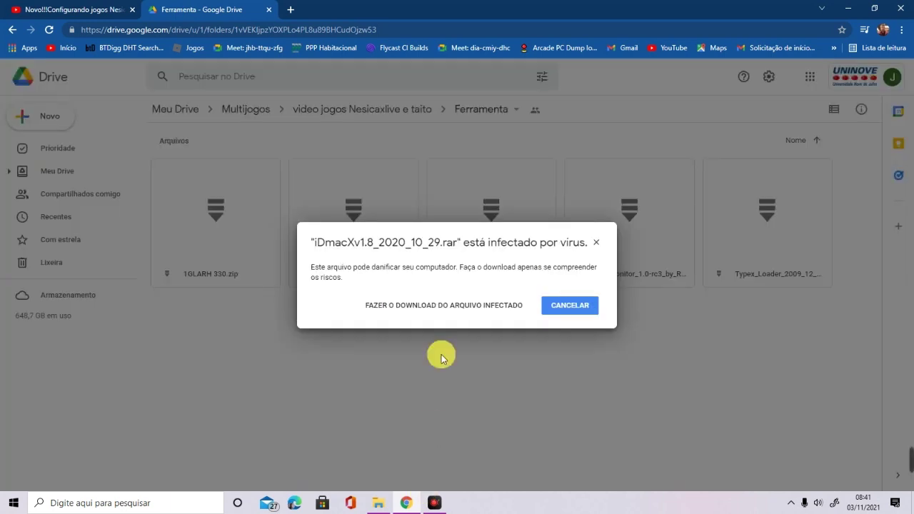
left_click(487, 310)
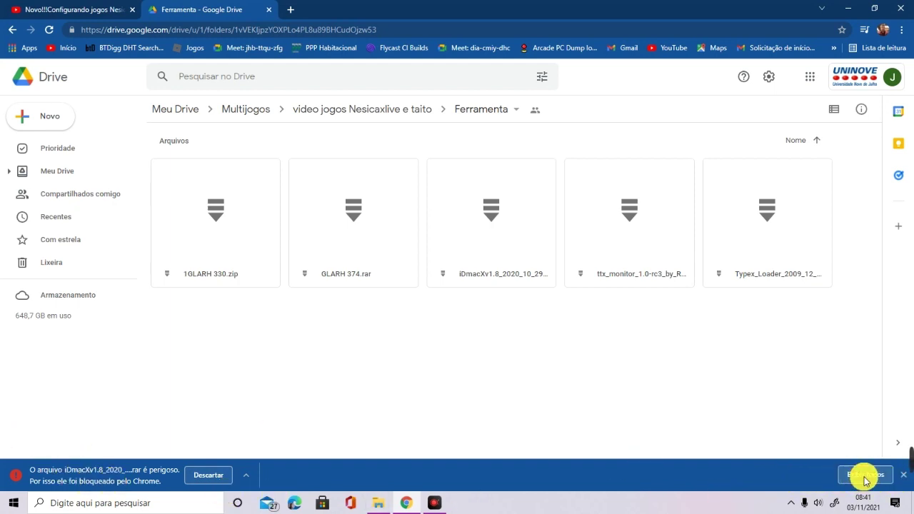
Open the browser's Downloads list in a new tab alongside the Ferramenta folder.
left_click(291, 10)
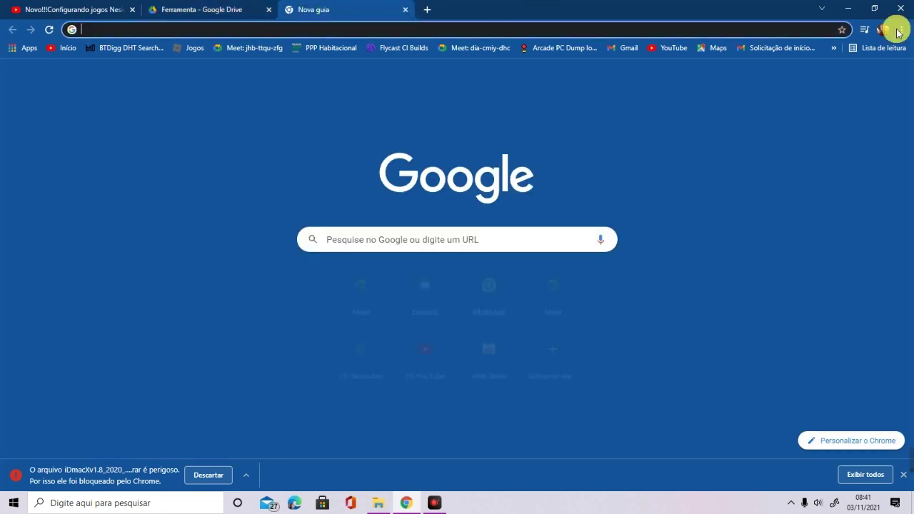
left_click(901, 29)
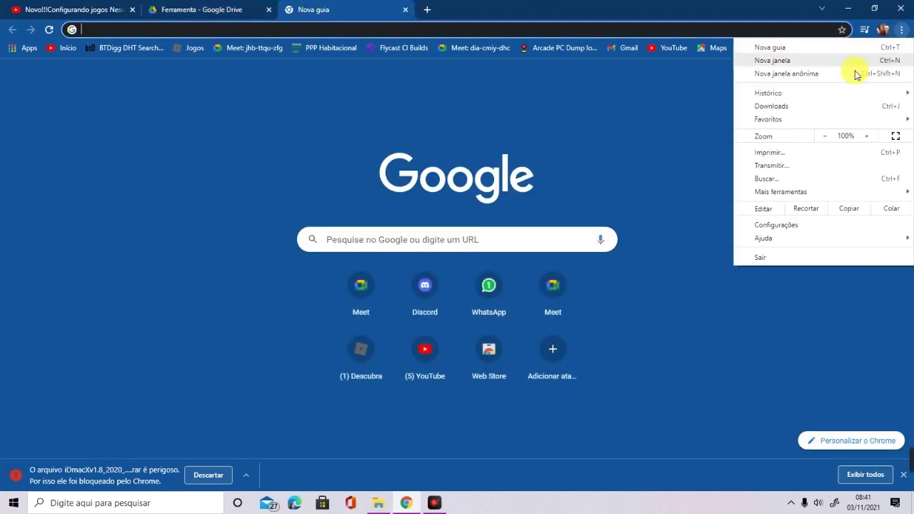
left_click(786, 106)
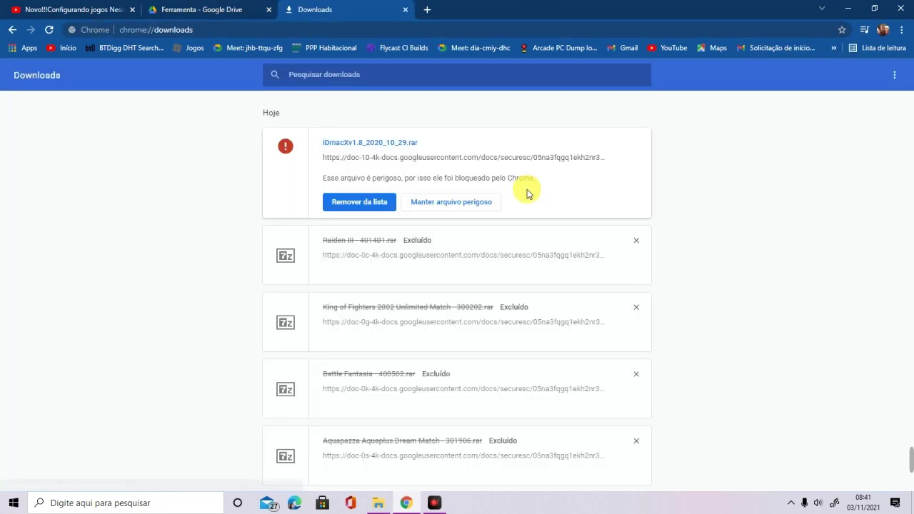
left_click(235, 10)
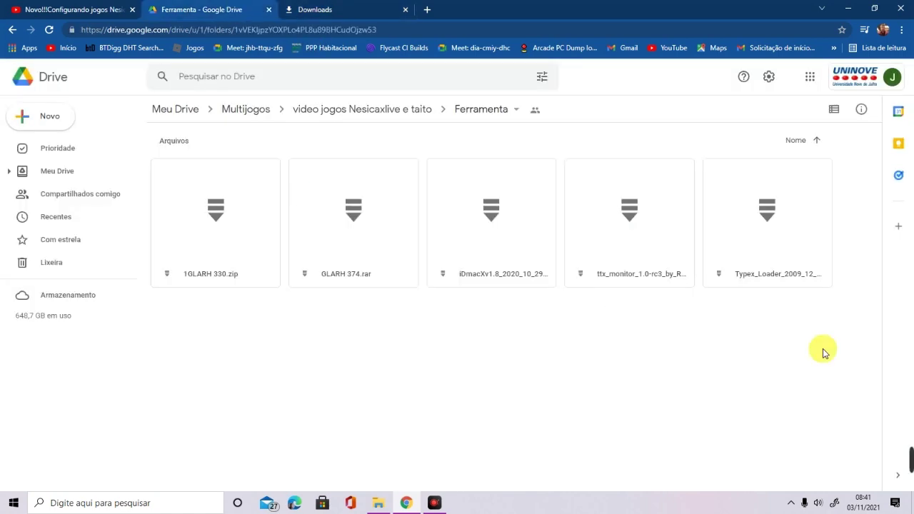
left_click(112, 7)
left_click(238, 7)
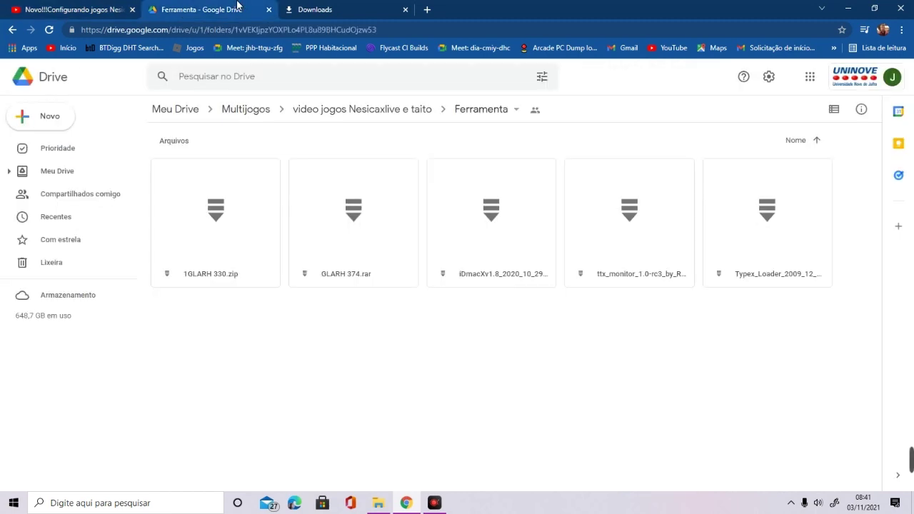
left_click(346, 9)
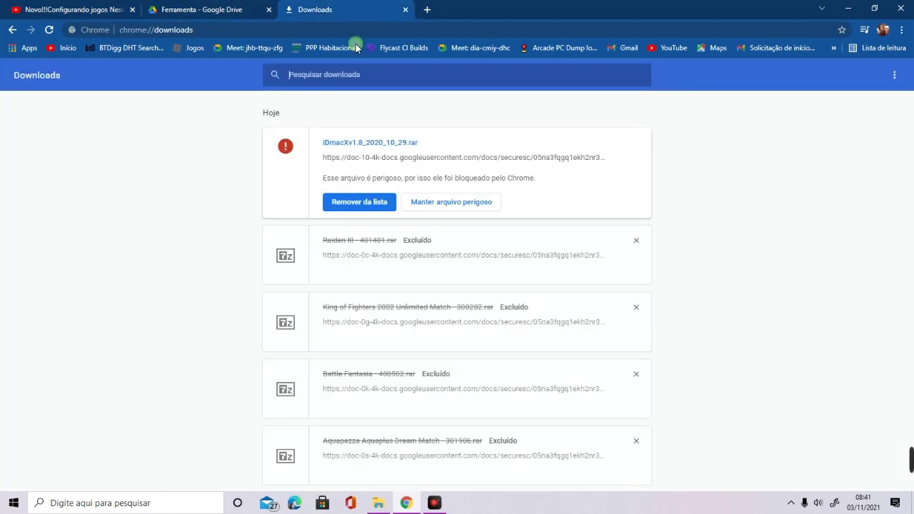
Remove the deleted Raiden III, King of Fighters 2002, Battle Fantasia and Aquapazza entries from the download list.
left_click(636, 240)
left_click(636, 240)
left_click(636, 240)
left_click(636, 240)
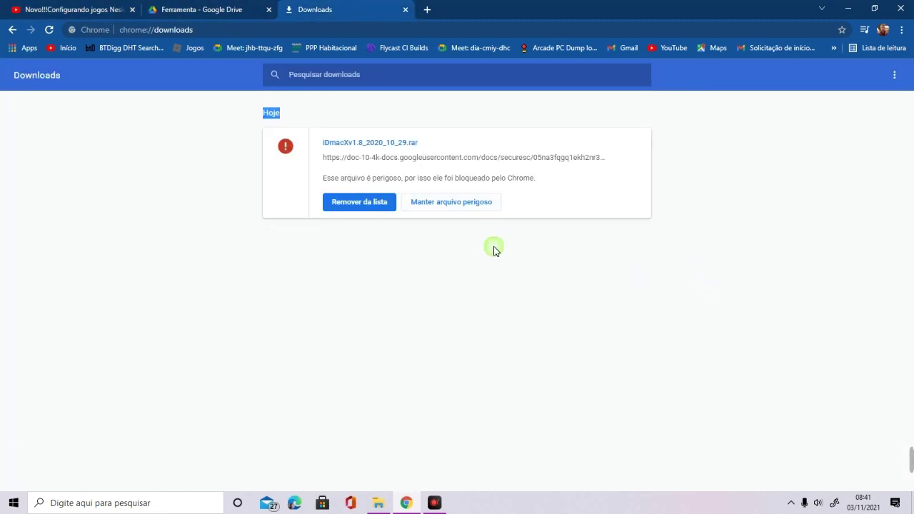
Keep the blocked iDmacXv1.8_2020_10_29.rar file despite the danger warning, and remove its entry from the download list.
left_click(452, 208)
left_click(501, 127)
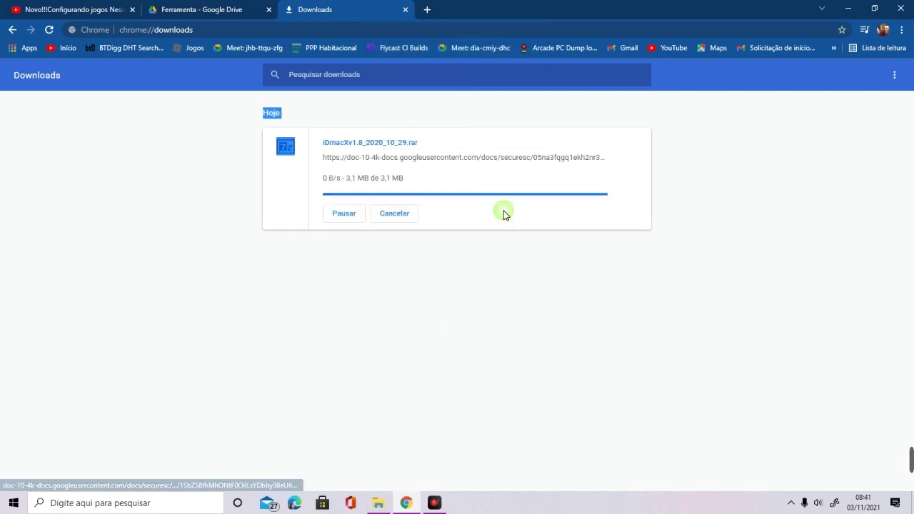
left_click(637, 143)
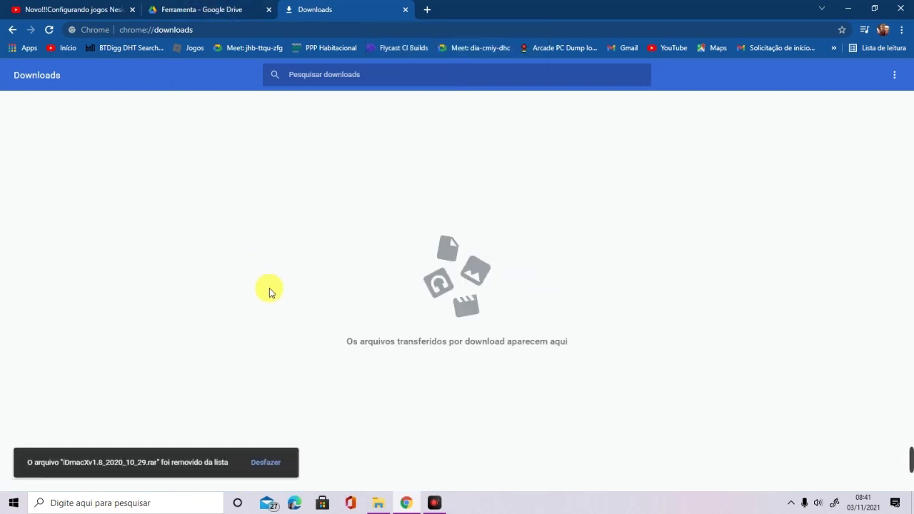
In File Explorer, move the iDmacXv1.8_2020_10_29 archive into the Jogos para vídeos folder, check its contents and return to Download.
left_click(378, 502)
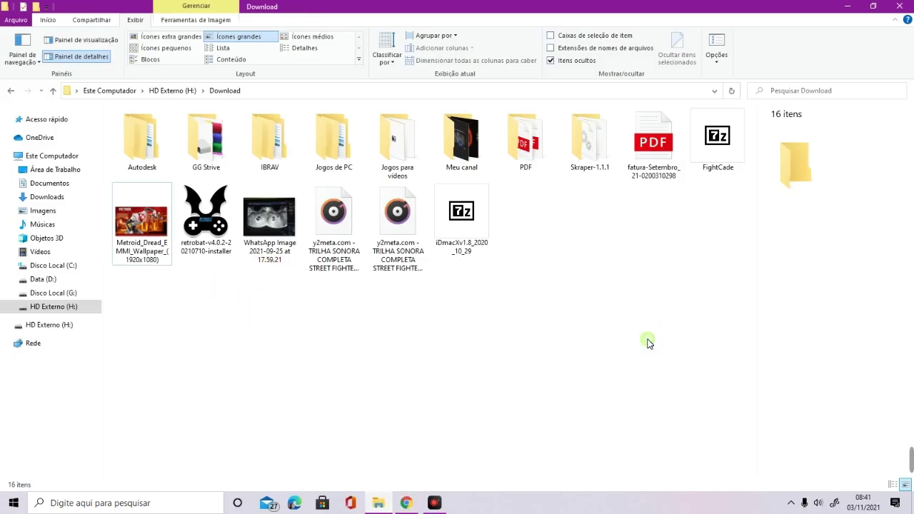
left_click_drag(492, 235, 510, 282)
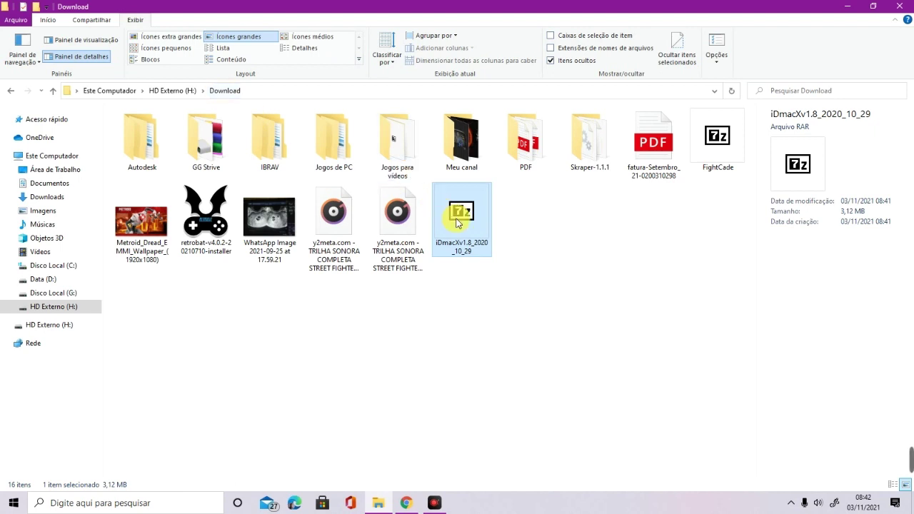
left_click_drag(459, 216, 479, 258)
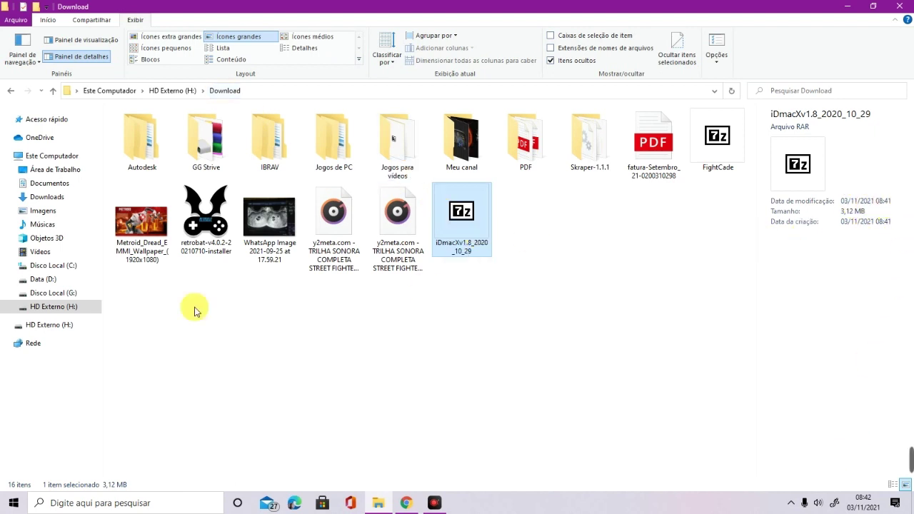
left_click(510, 293)
key("space")
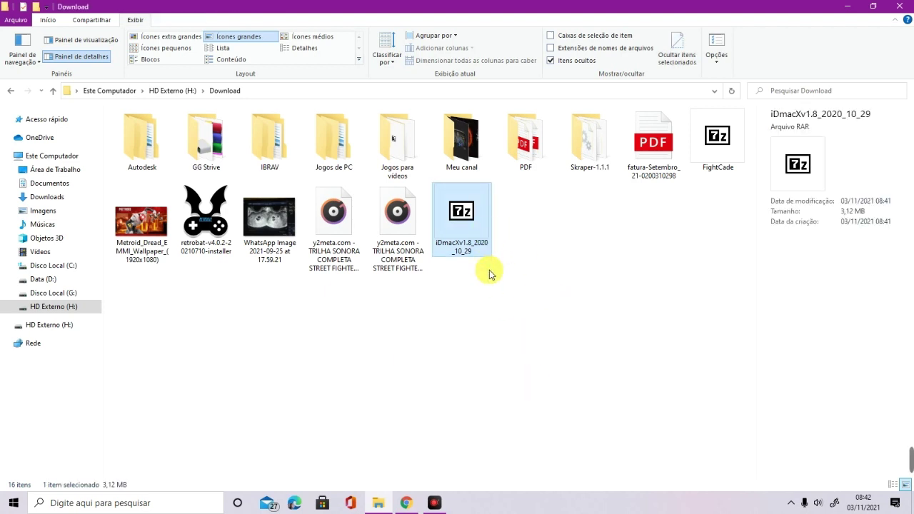
left_click_drag(471, 236, 414, 151)
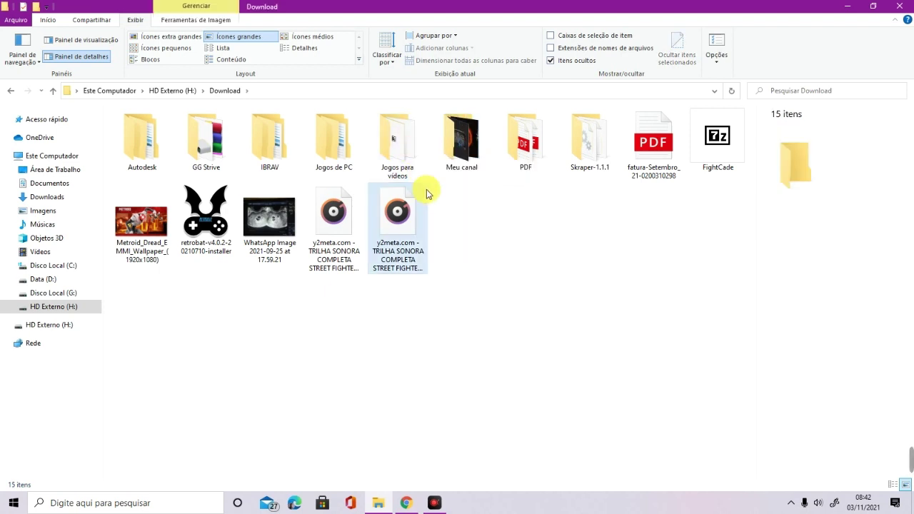
double_click(397, 151)
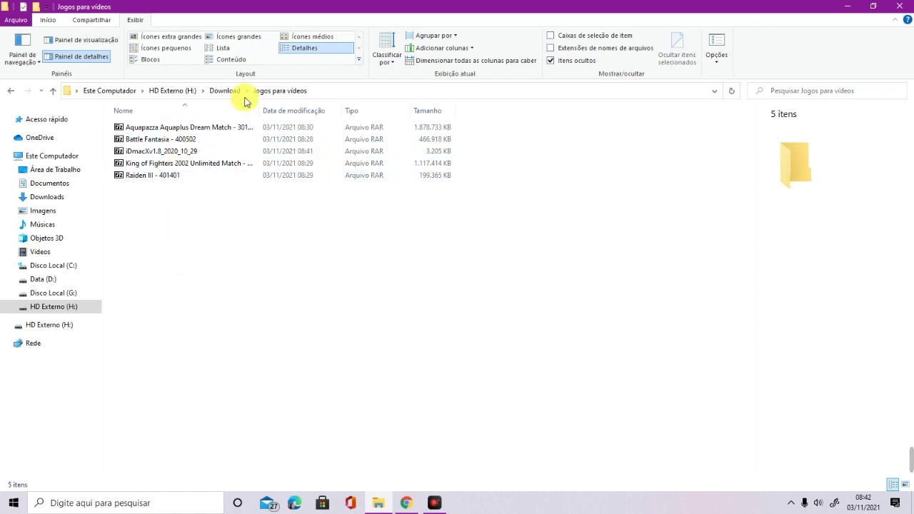
left_click(225, 91)
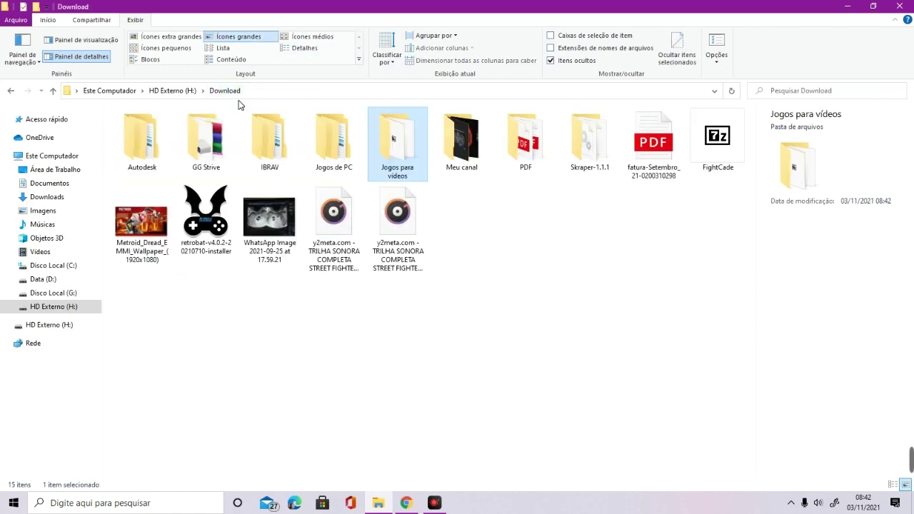
Switch back to the Ferramenta folder in Google Drive and download the ttx_monitor_1.0-rc3 archive.
left_click(407, 503)
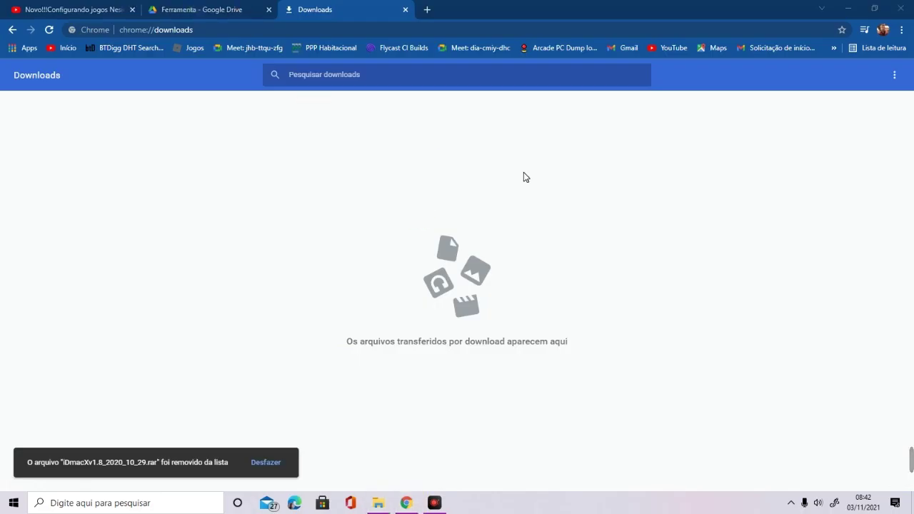
left_click(232, 9)
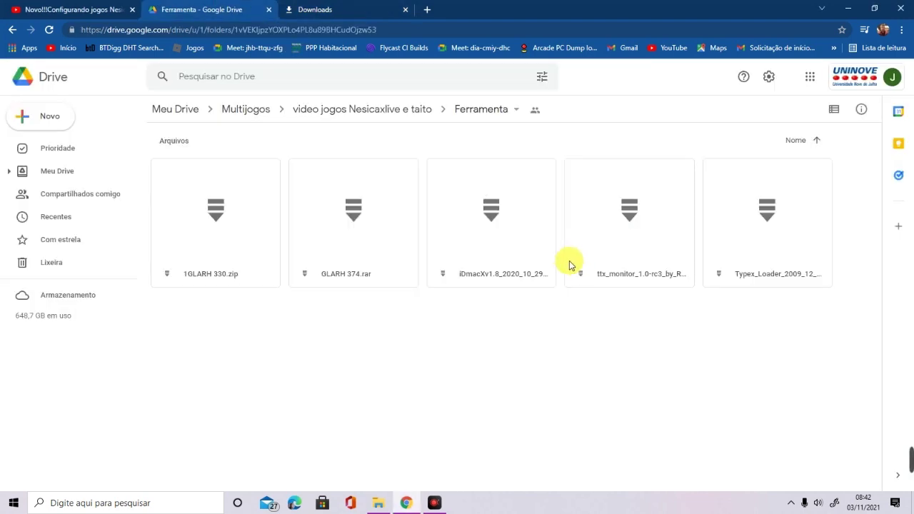
left_click(639, 247)
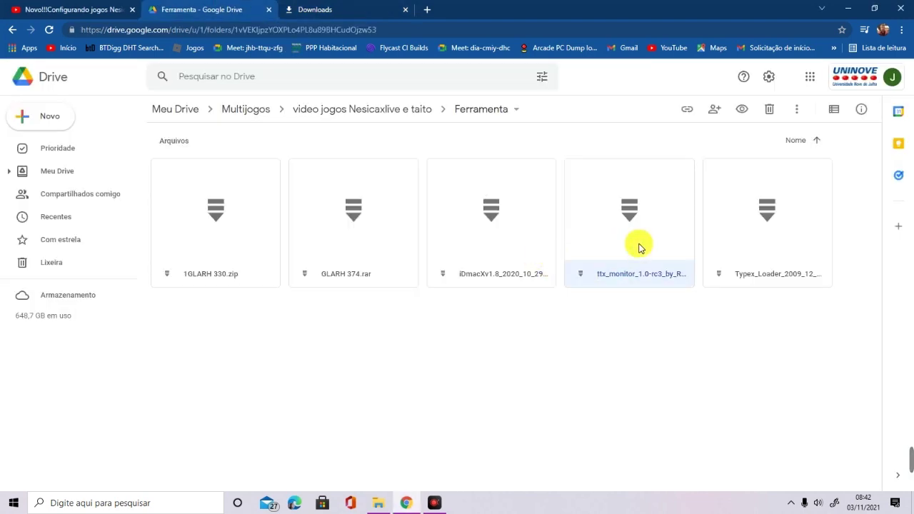
right_click(639, 247)
left_click(709, 442)
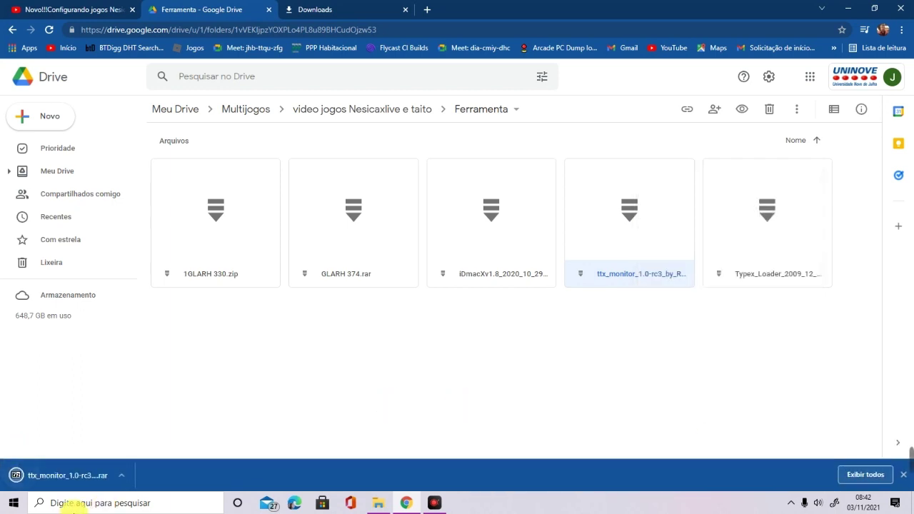
left_click(90, 427)
Download the Typex_Loader_2009_12 archive from the Ferramenta folder.
left_click(791, 231)
right_click(791, 231)
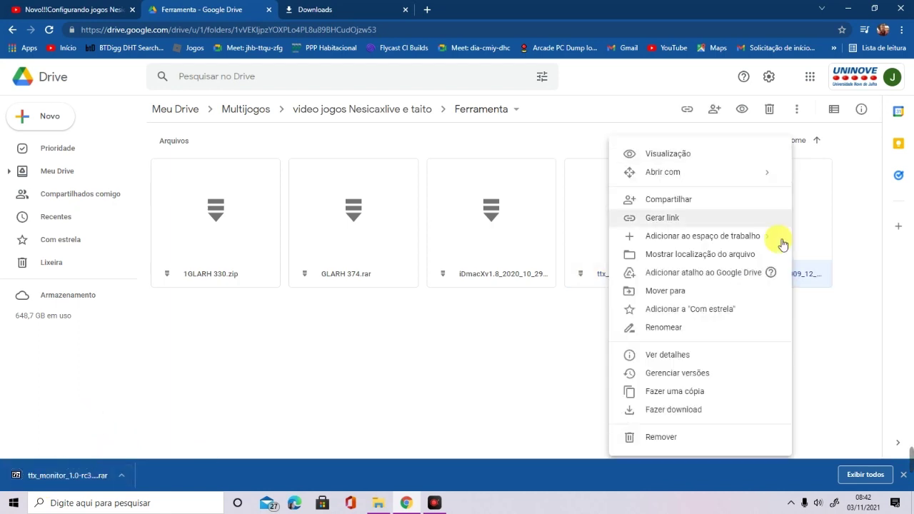
left_click(669, 409)
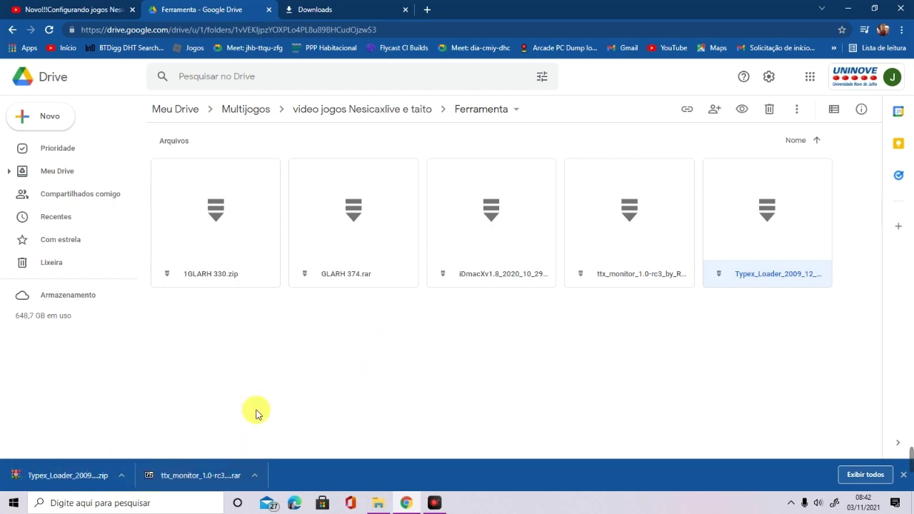
Download 1GLARH 330.zip from the Ferramenta folder, accepting the infected-file download.
right_click(237, 234)
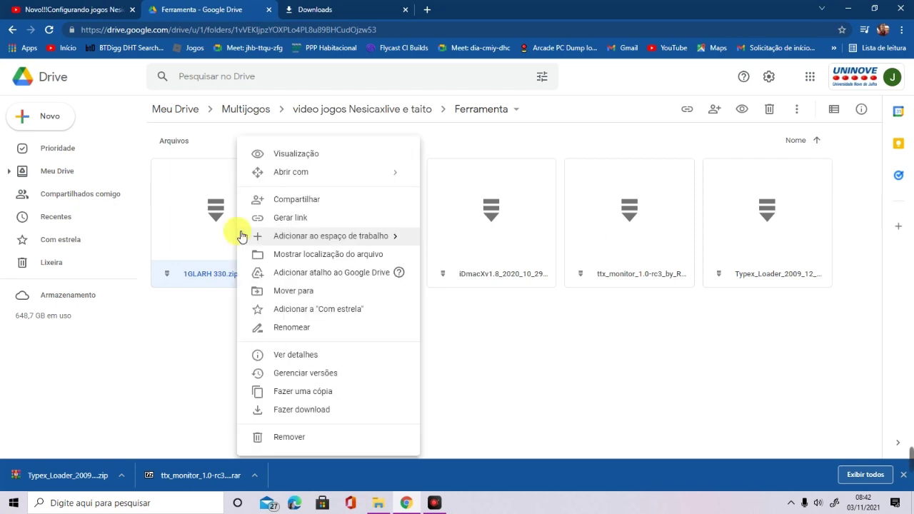
left_click(293, 413)
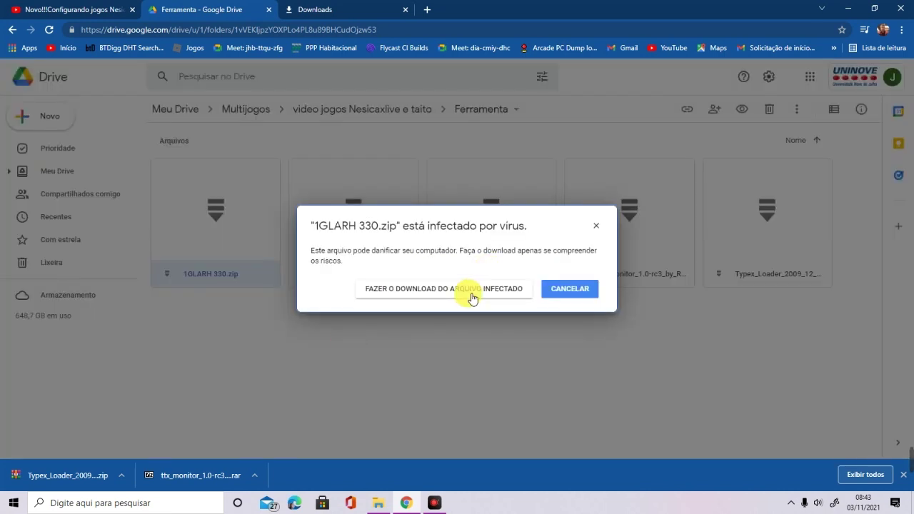
left_click(472, 293)
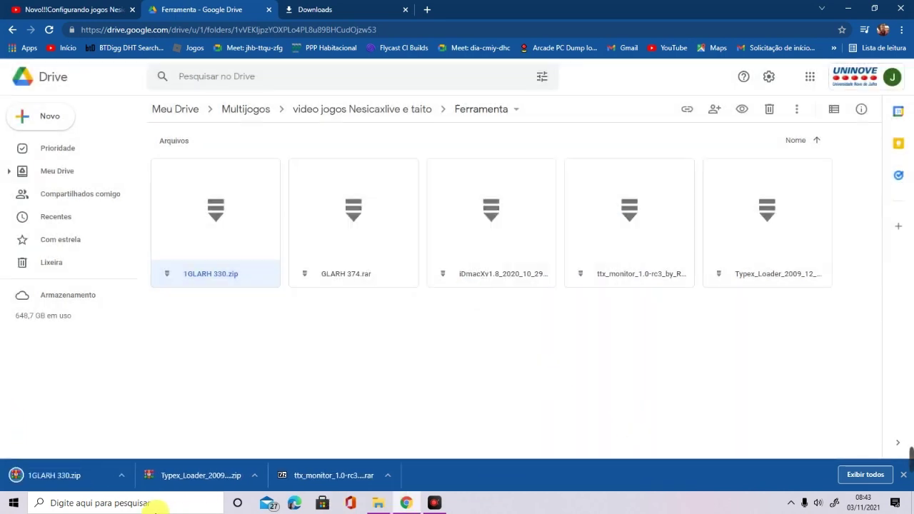
Show all downloads, keep the flagged 1GLARH 330.zip anyway, and remove all three finished entries from the list.
left_click(864, 474)
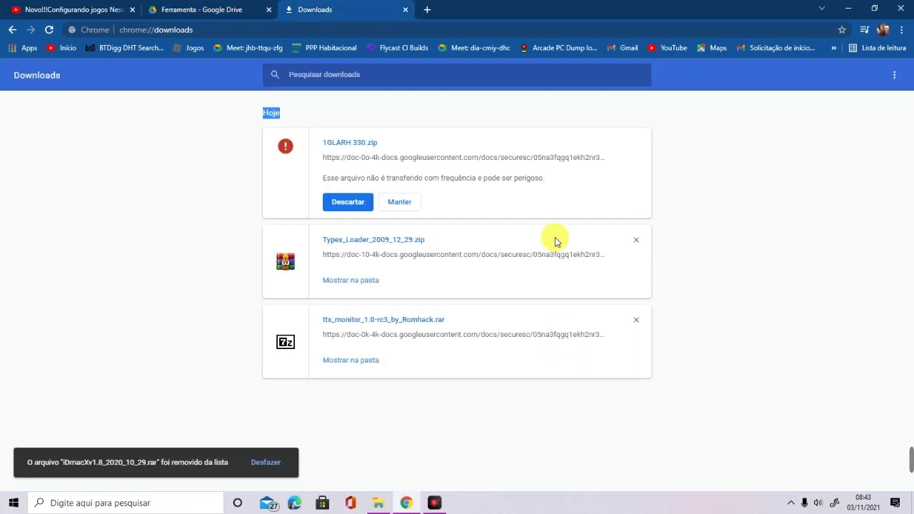
left_click(399, 203)
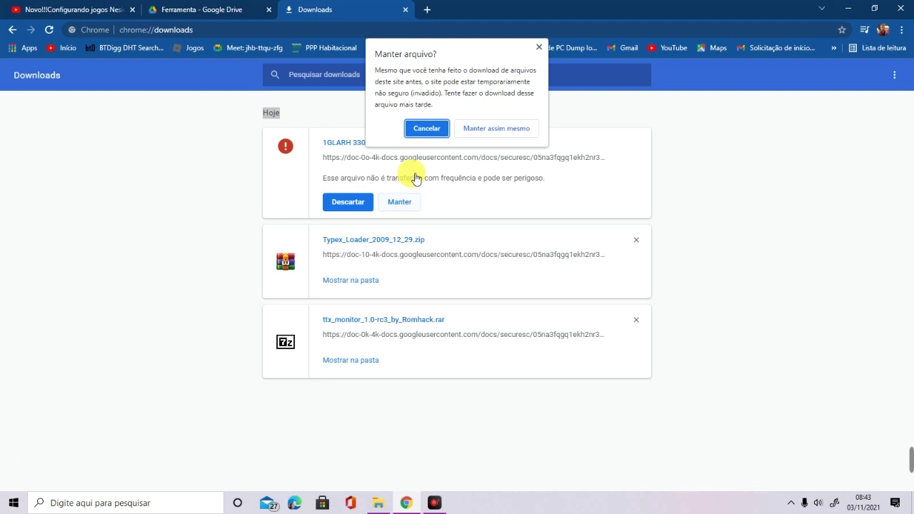
left_click(473, 129)
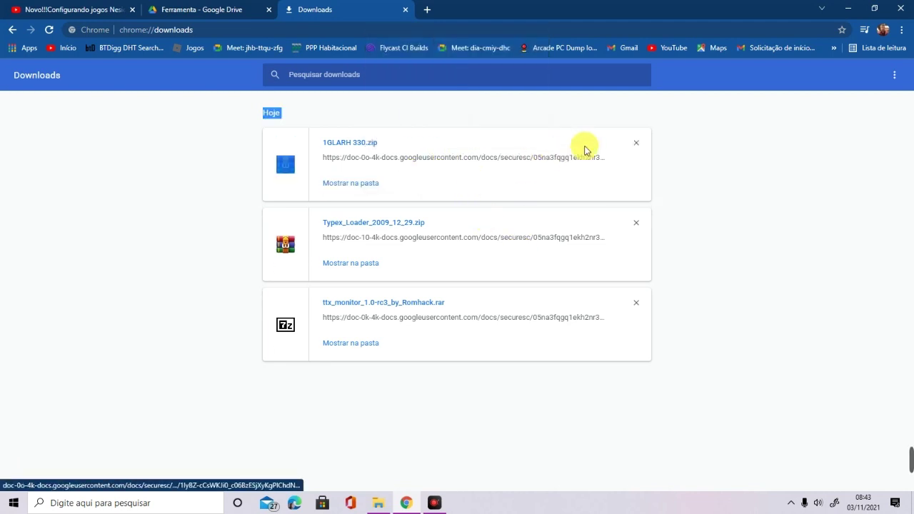
left_click(636, 145)
left_click(636, 145)
left_click(636, 145)
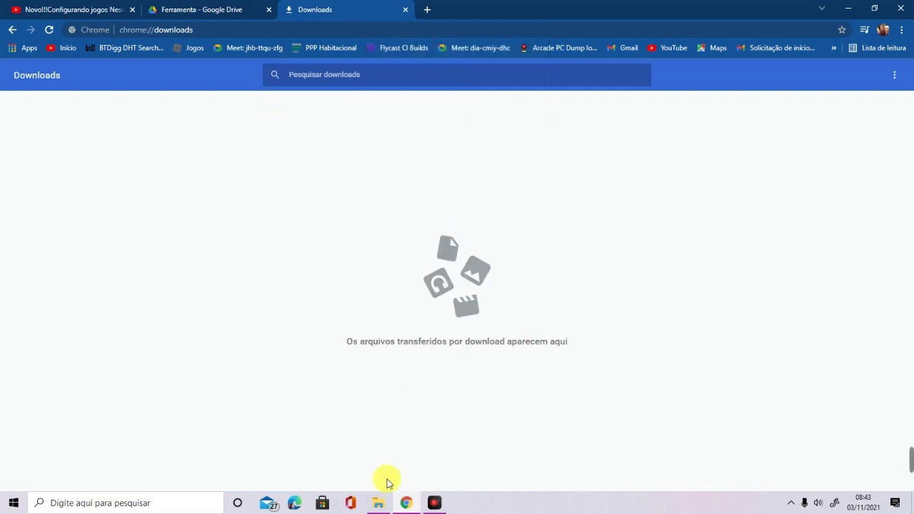
In File Explorer, move the ttx_monitor, Typex_Loader and 1GLARH 330 archives into the Jogos para vídeos folder and open that folder.
left_click(379, 502)
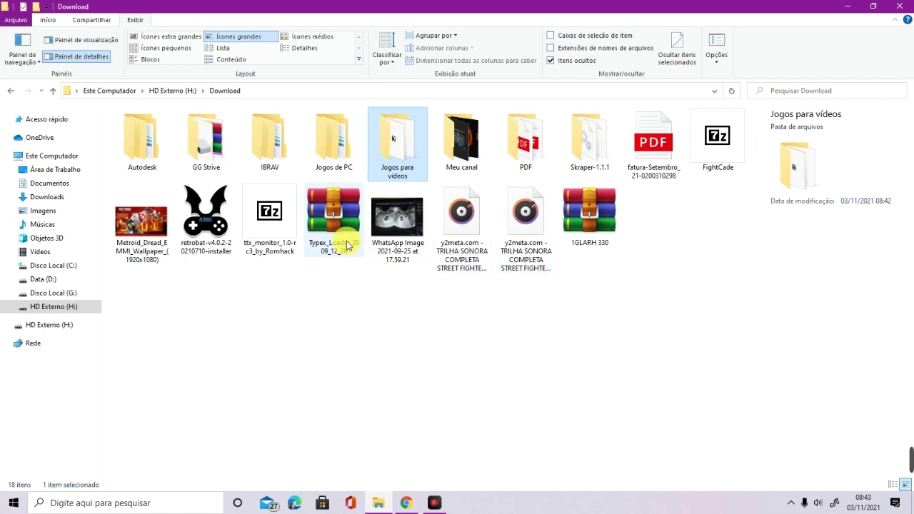
left_click(284, 222)
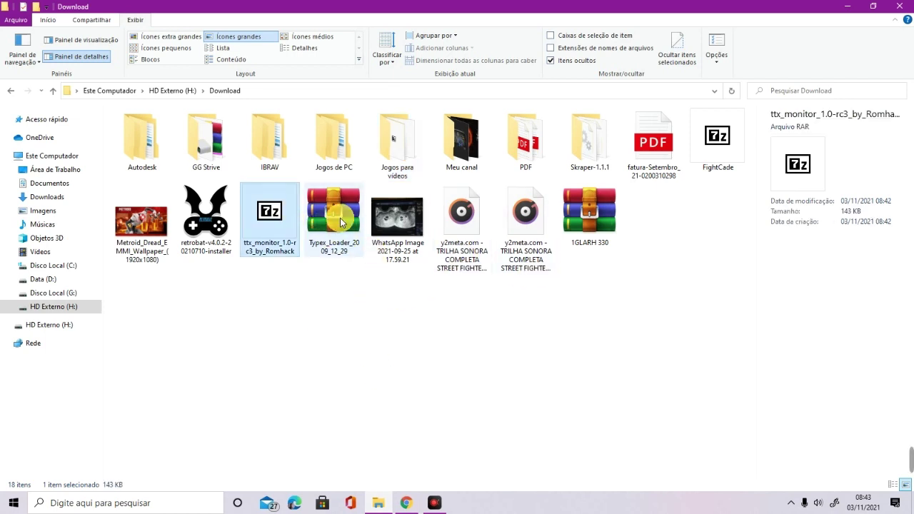
left_click(340, 223, "ctrl")
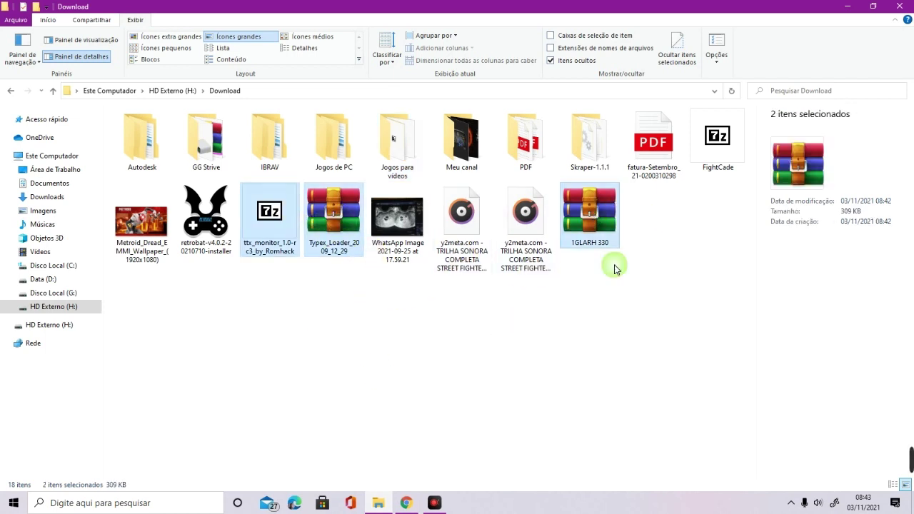
left_click_drag(332, 227, 398, 130)
double_click(397, 130)
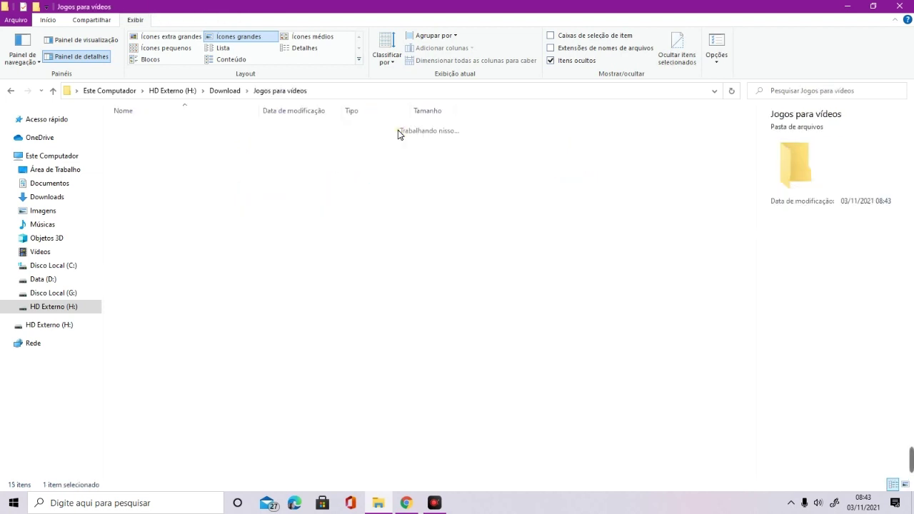
Create a new folder named ferramenta inside Jogos para vídeos.
right_click(156, 247)
mouse_move(242, 401)
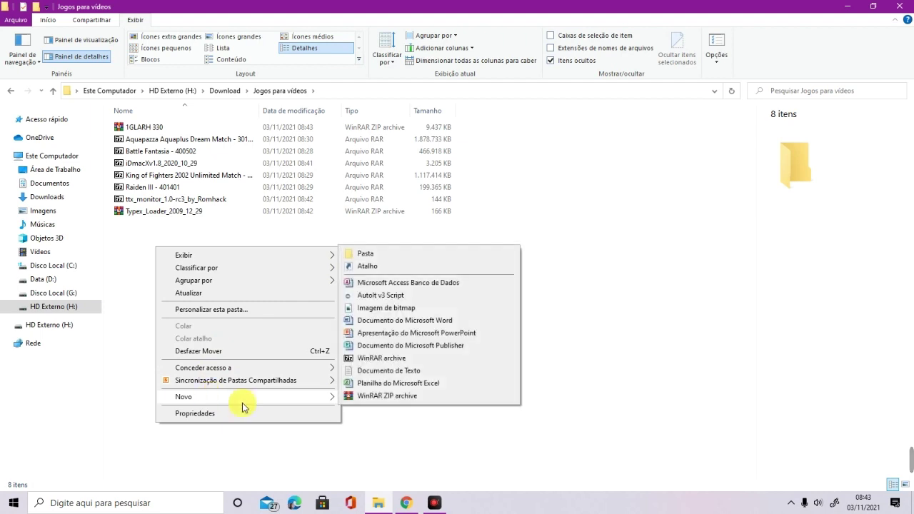
left_click(392, 252)
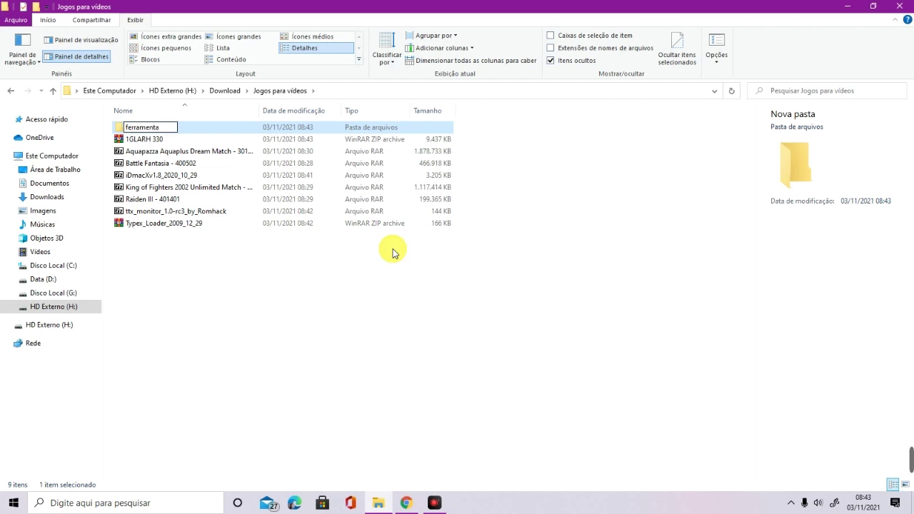
key("Return")
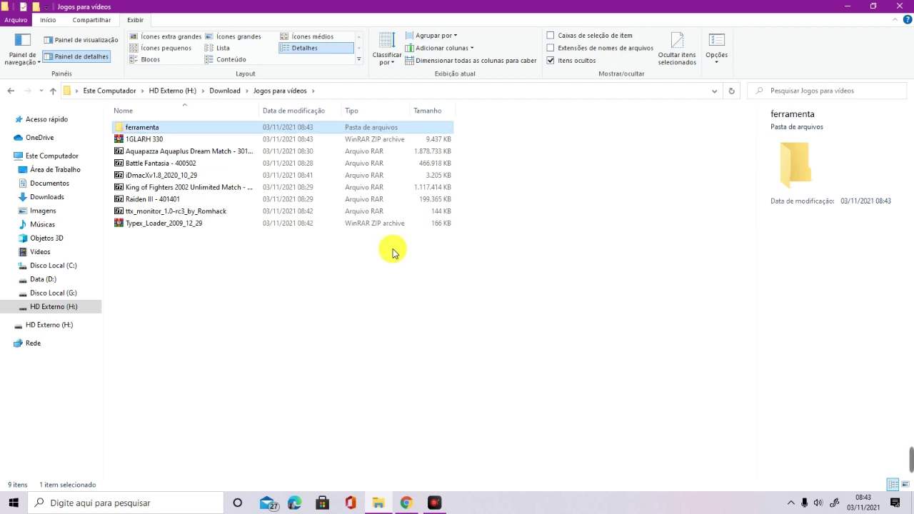
Move the 1GLARH 330, iDmacXv1.8, ttx_monitor and Typex_Loader archives into the ferramenta folder, check its contents and return to Jogos para vídeos.
left_click(147, 140)
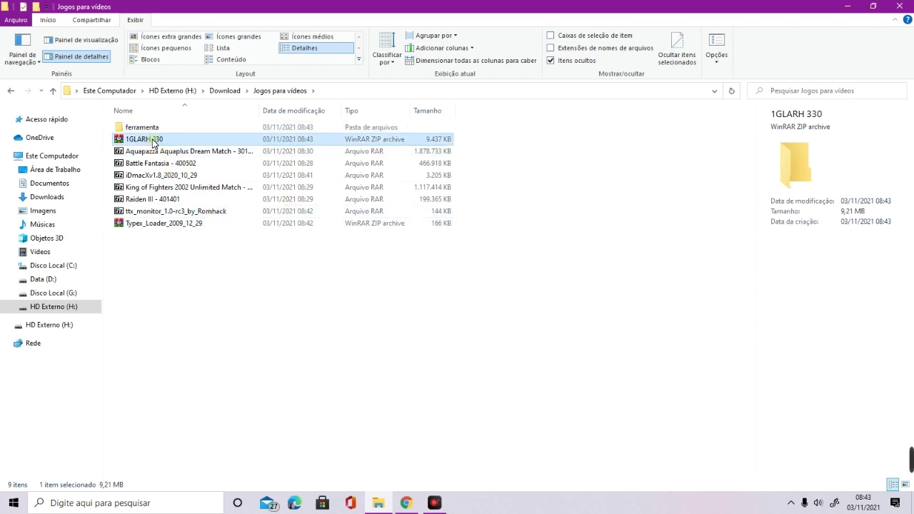
left_click(166, 176, "ctrl")
left_click(164, 211, "ctrl")
left_click(165, 224, "ctrl")
left_click_drag(165, 224, 173, 128)
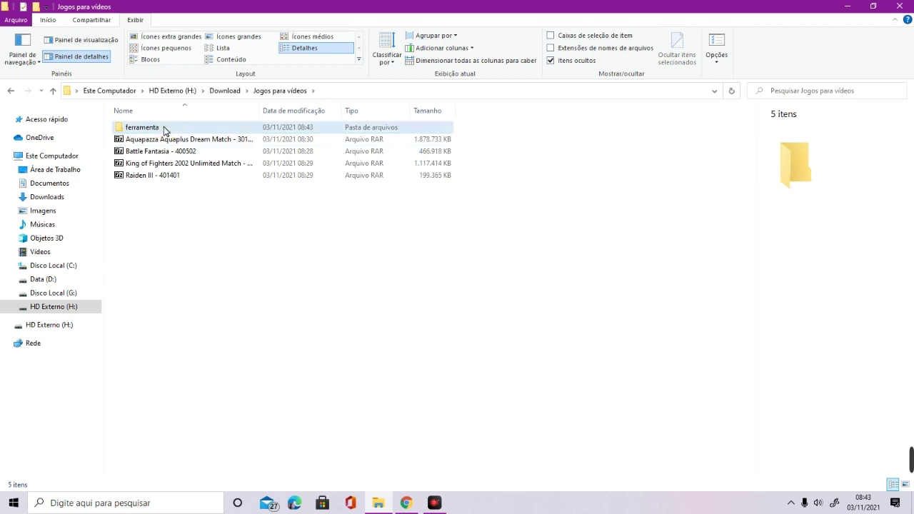
double_click(163, 130)
left_click(152, 128)
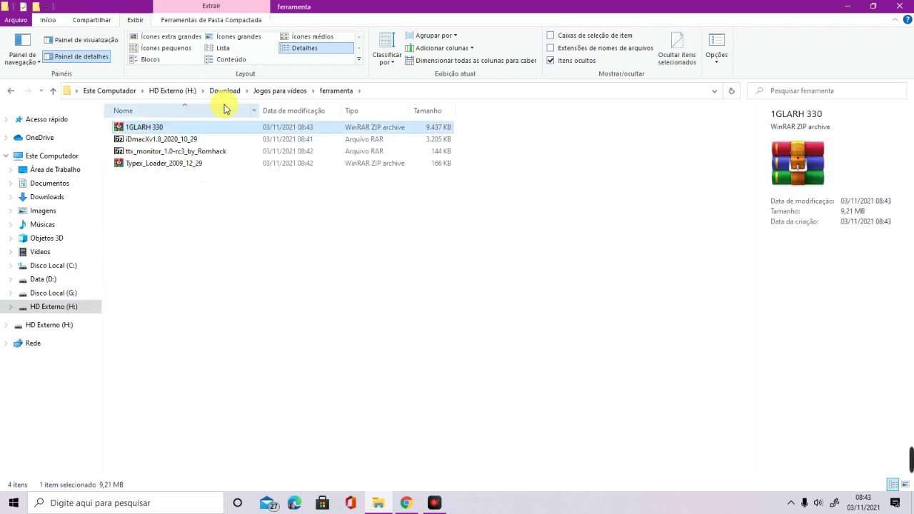
left_click(264, 93)
Extract the Battle Fantasia - 400502 archive with 7-Zip into a folder of the same name.
left_click(145, 152)
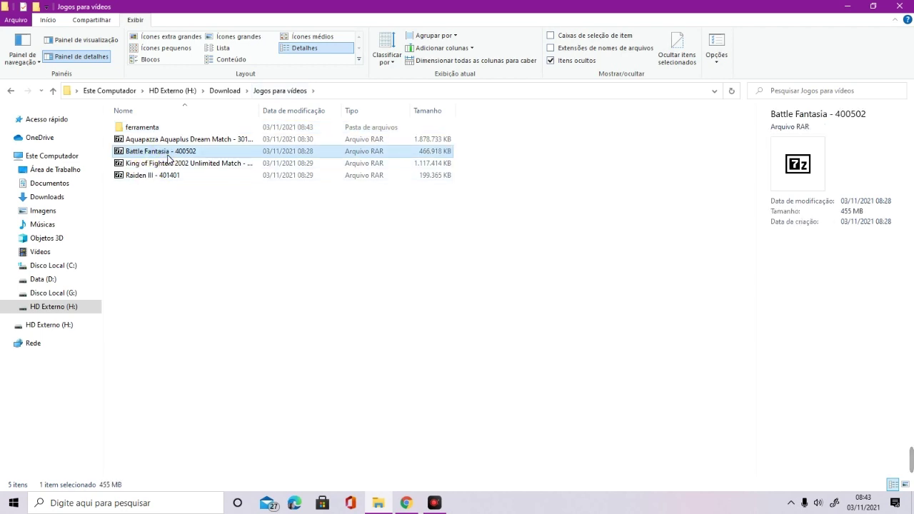
right_click(168, 157)
left_click(143, 265)
left_click(174, 156)
left_click(151, 153)
right_click(226, 151)
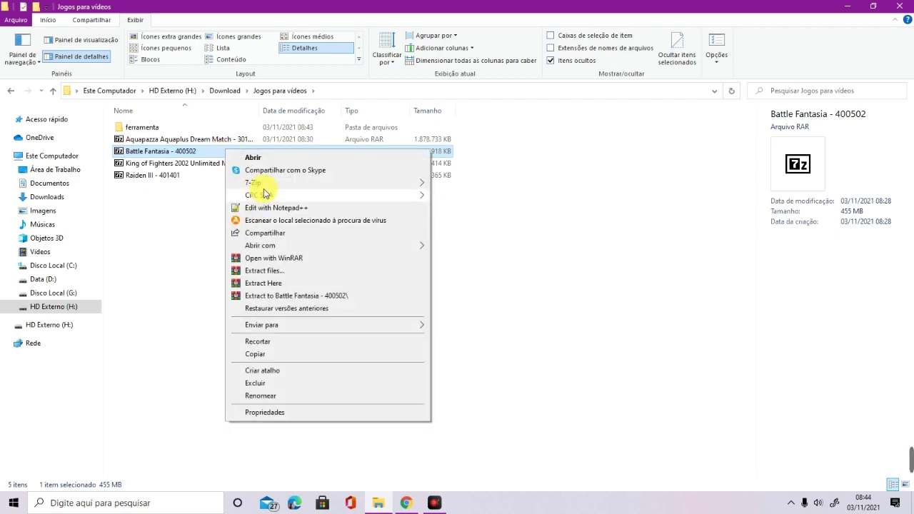
mouse_move(264, 187)
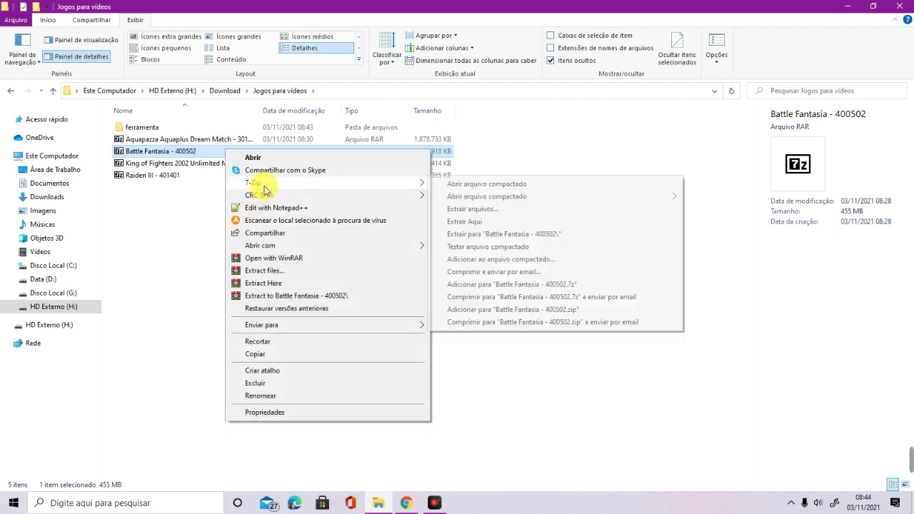
left_click(486, 235)
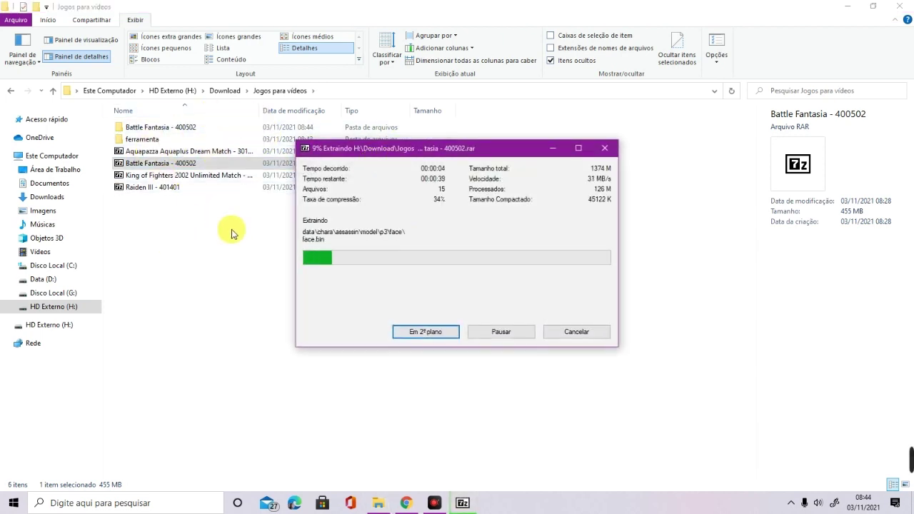
Move the extraction progress window clear of the file list while the archive unpacks.
left_click_drag(472, 150, 773, 305)
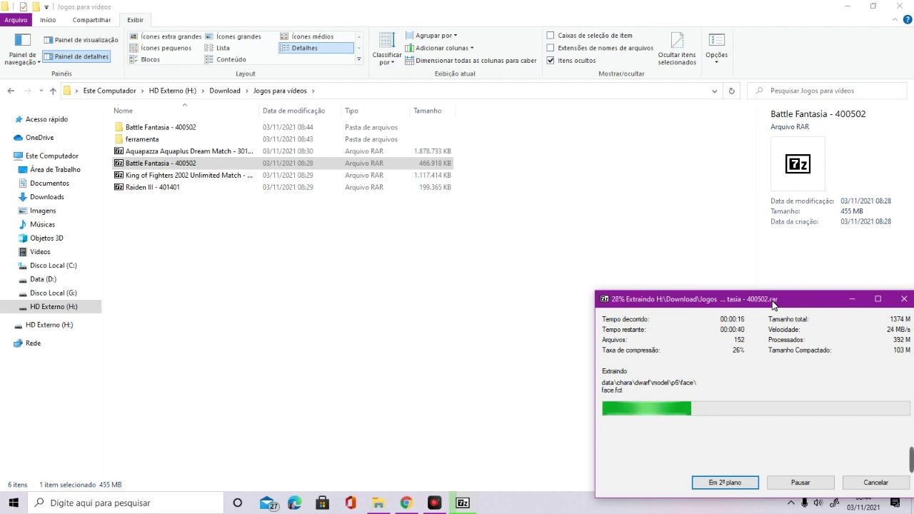
left_click_drag(773, 305, 761, 21)
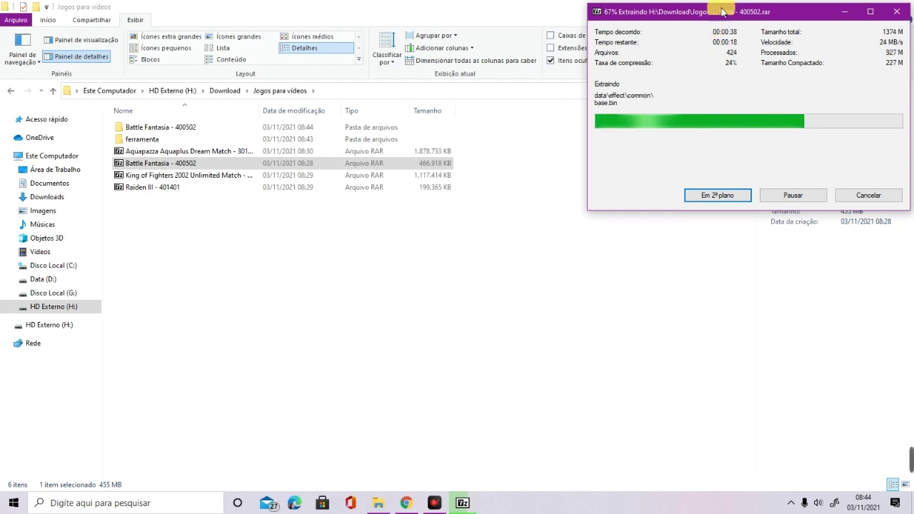
left_click_drag(722, 12, 721, 3)
left_click(875, 5)
left_click(726, 195)
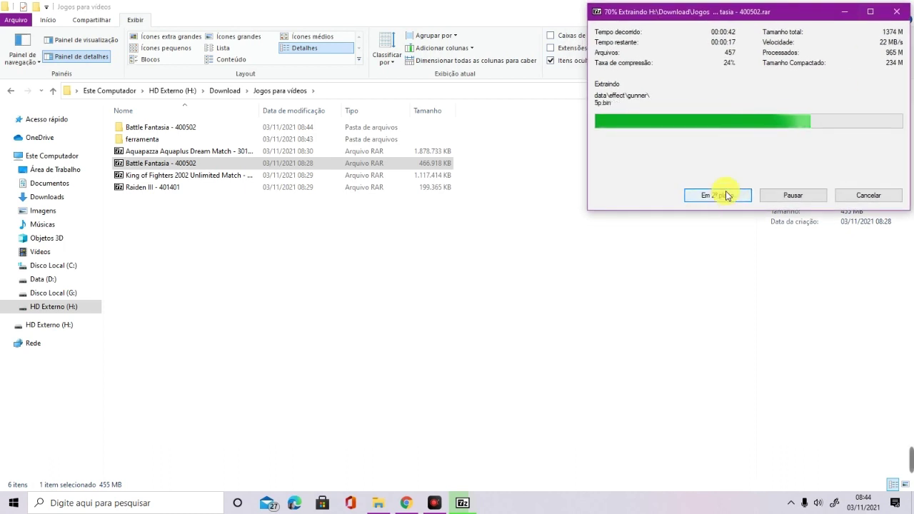
left_click(709, 194)
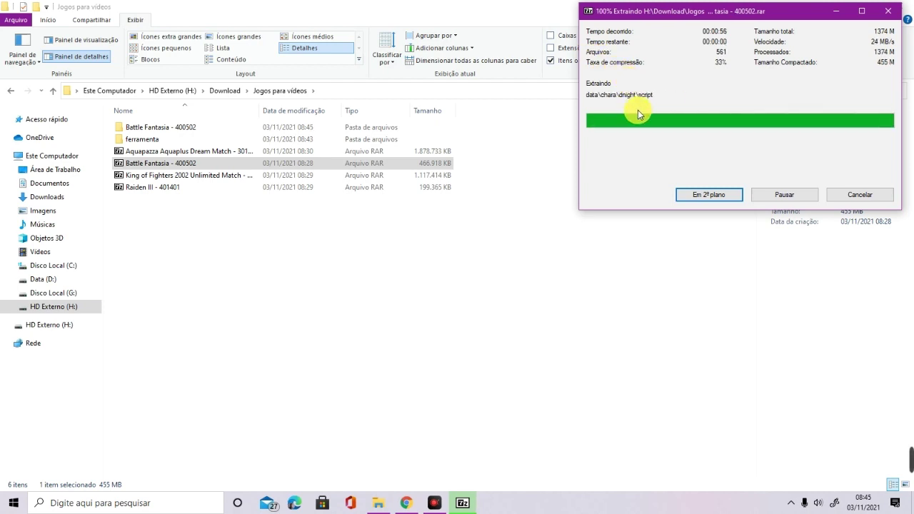
Check the contents of the extracted Battle Fantasia - 400502 folder and return to Jogos para vídeos.
left_click(184, 126)
left_click(161, 137)
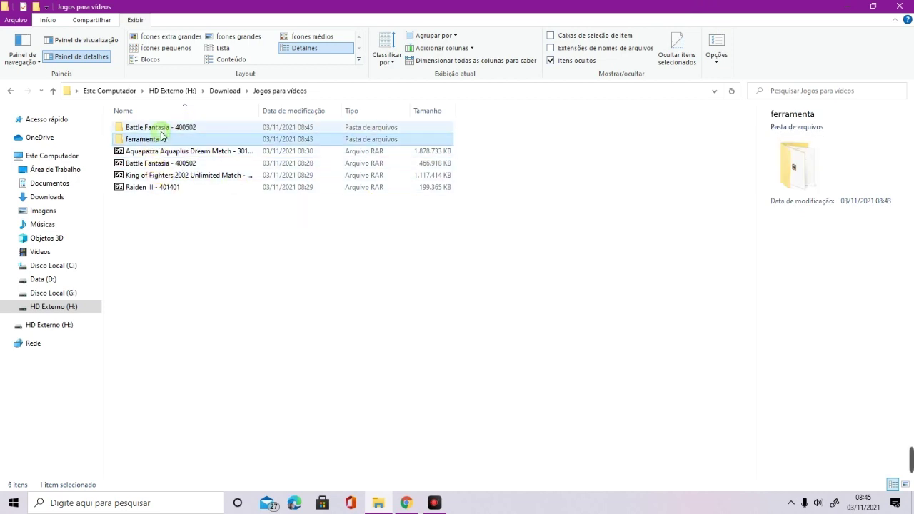
left_click(161, 132)
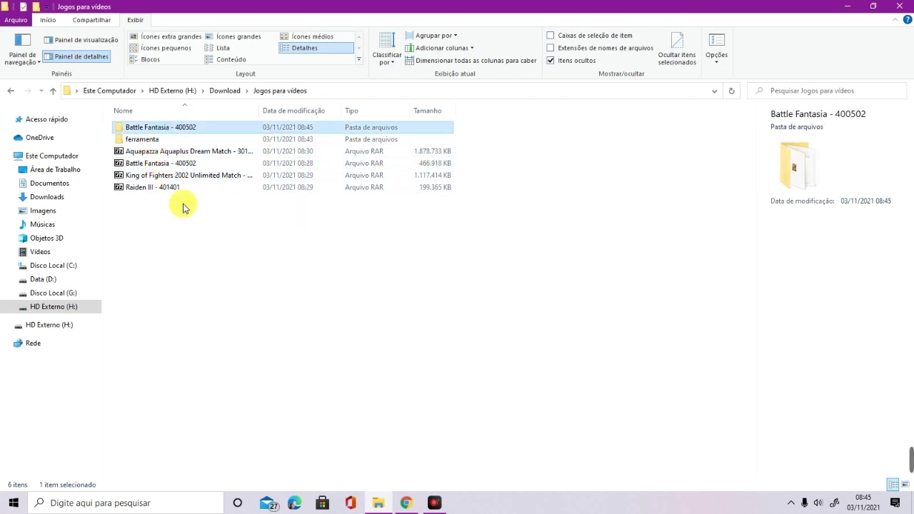
double_click(184, 129)
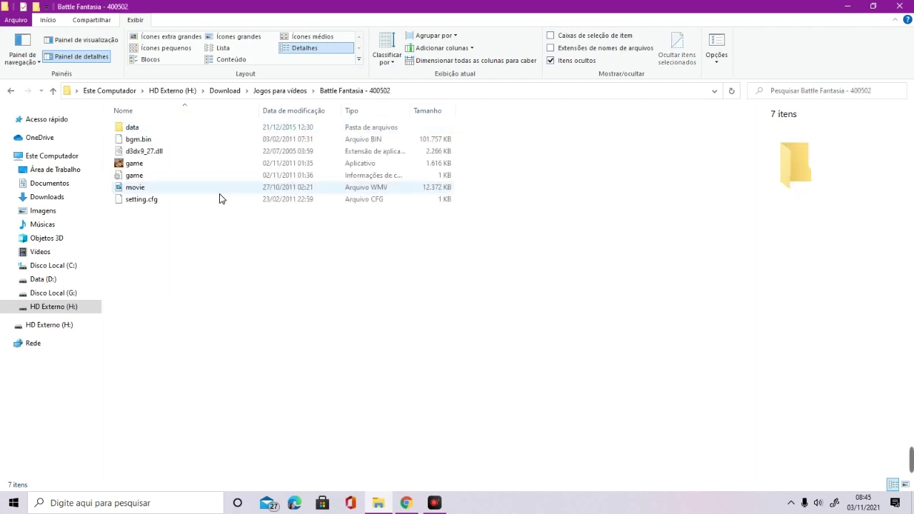
left_click(294, 91)
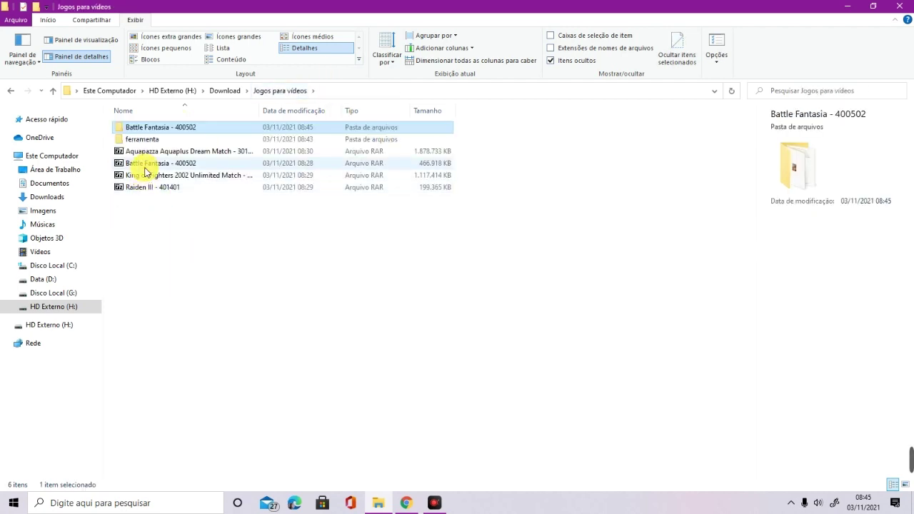
Copy the 1GLARH 330 archive from the ferramenta folder into the Battle Fantasia - 400502 folder.
left_click(145, 167)
double_click(146, 141)
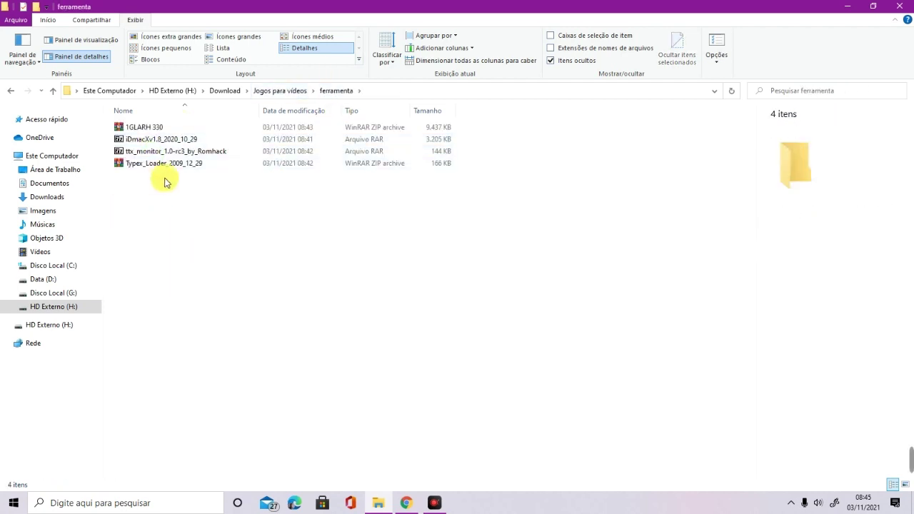
left_click(138, 129)
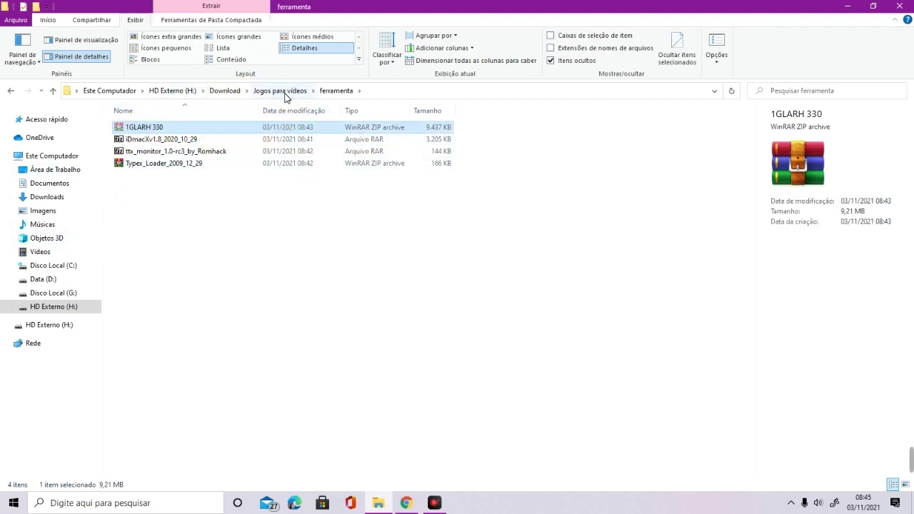
left_click(285, 90)
left_click(169, 129)
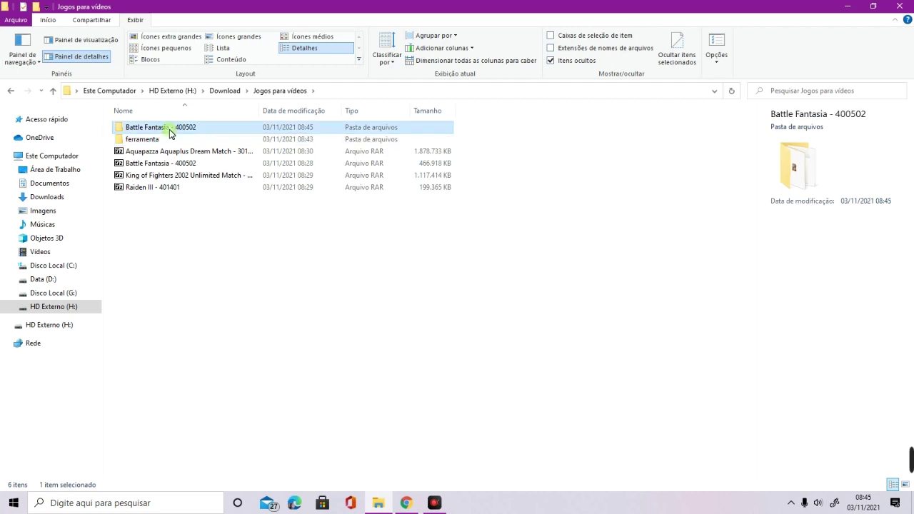
double_click(169, 129)
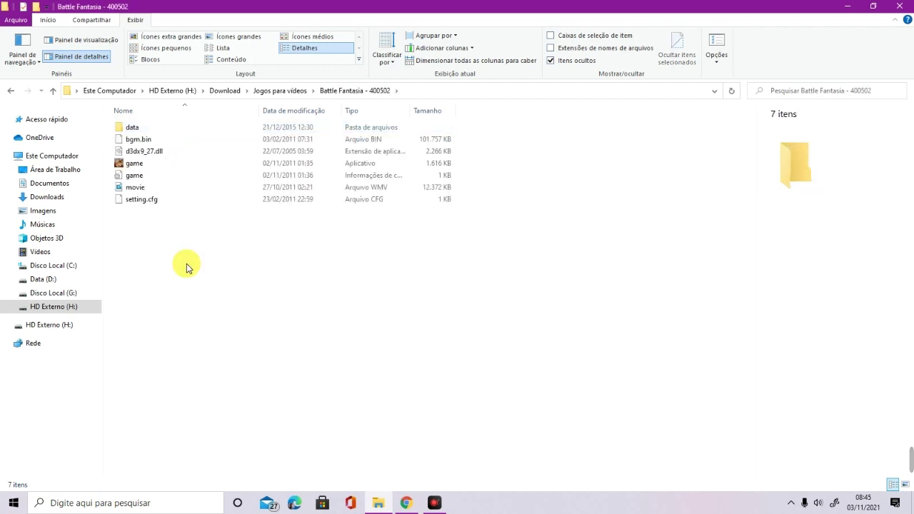
key("ctrl+v")
left_click(194, 314)
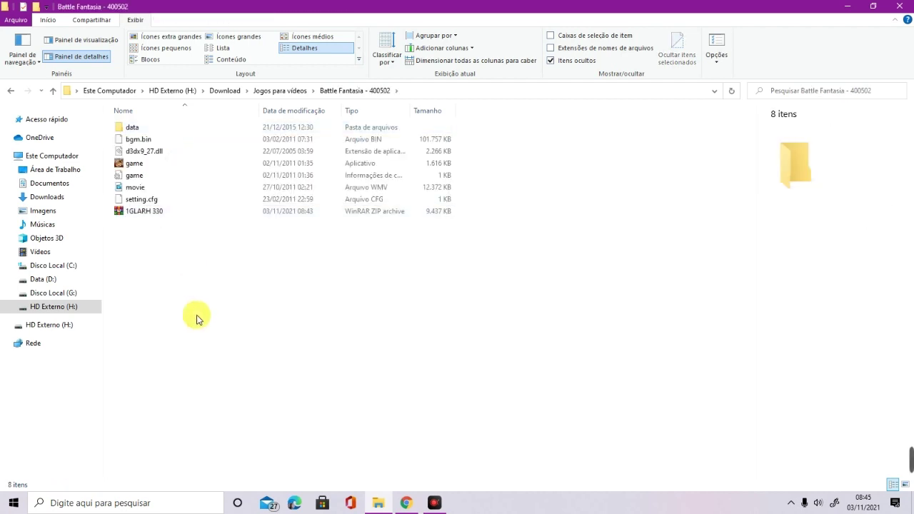
Extract the 1GLARH 330 archive with 7-Zip directly into the game folder and open the extracted GLARH 330 folder.
left_click(142, 211)
right_click(143, 211)
mouse_move(184, 296)
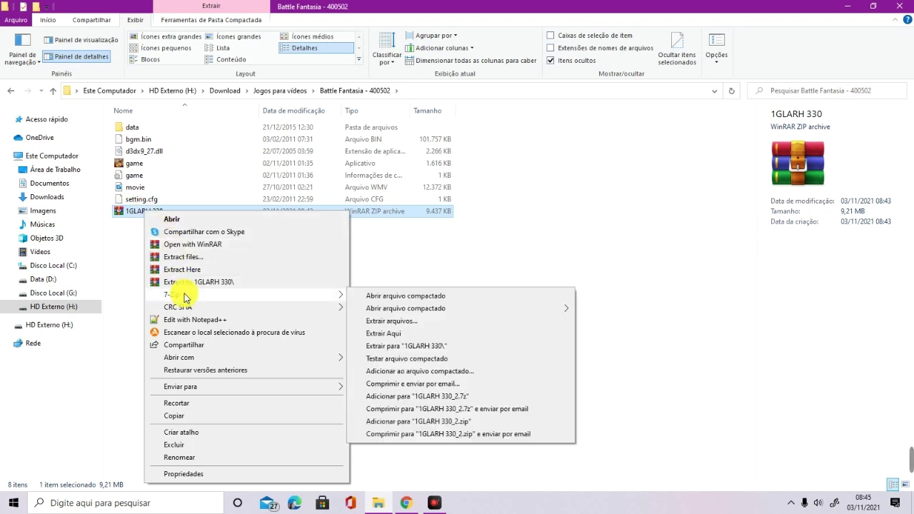
left_click(422, 333)
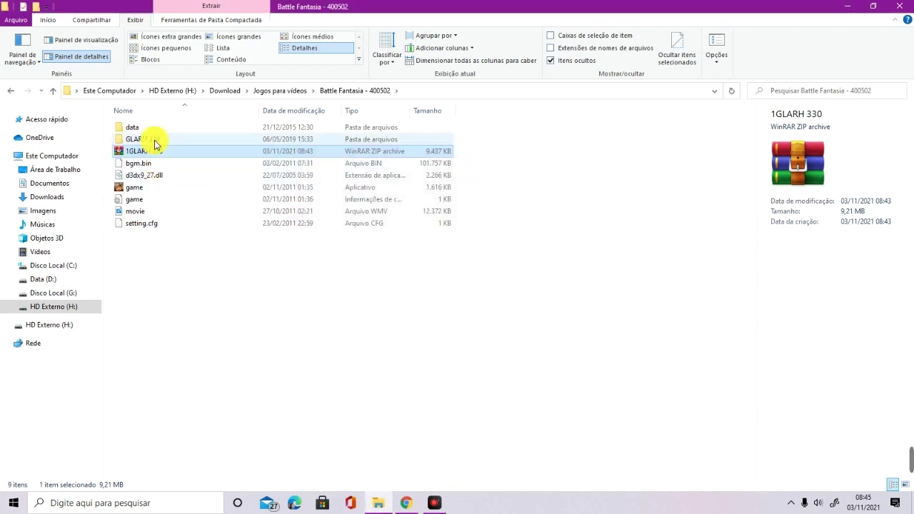
double_click(143, 139)
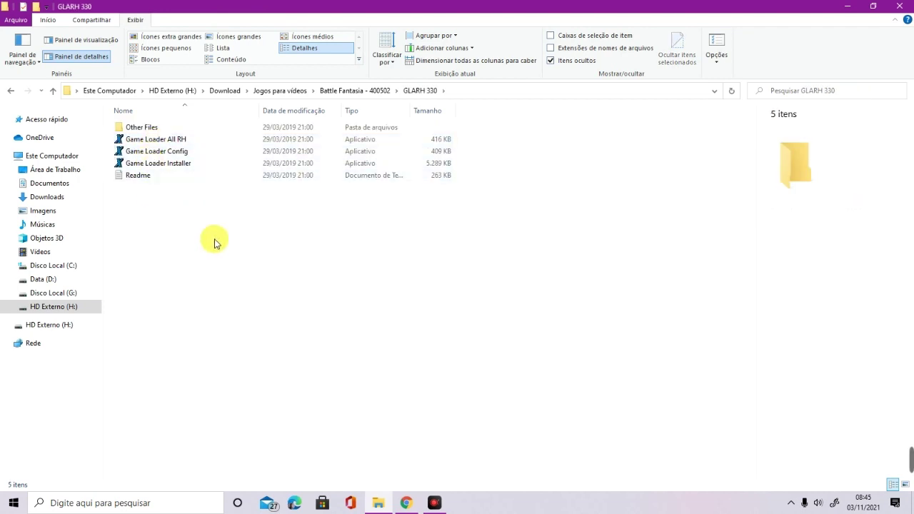
Disable all Avast shields for 10 minutes.
left_click(791, 502)
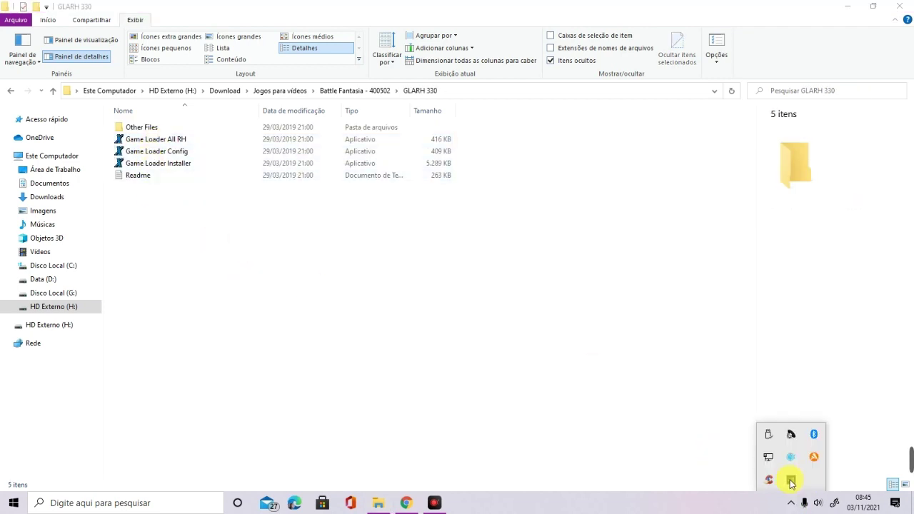
right_click(812, 461)
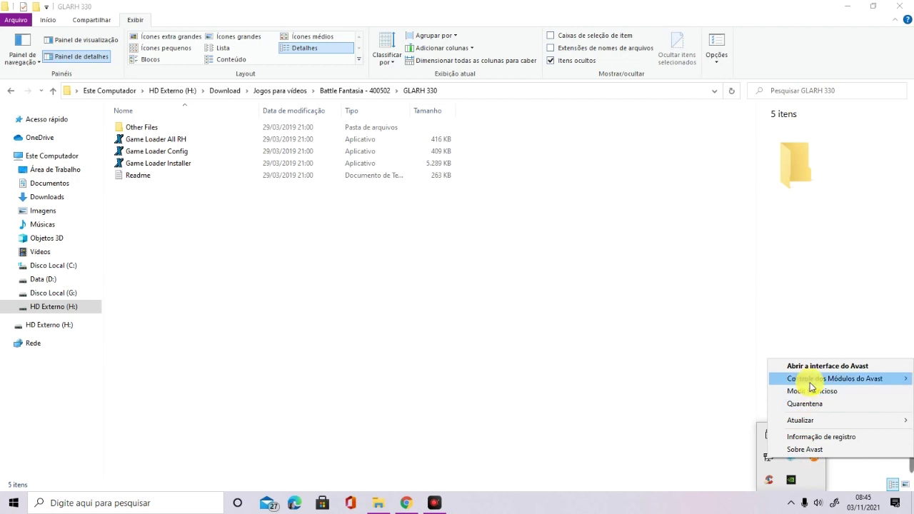
mouse_move(804, 384)
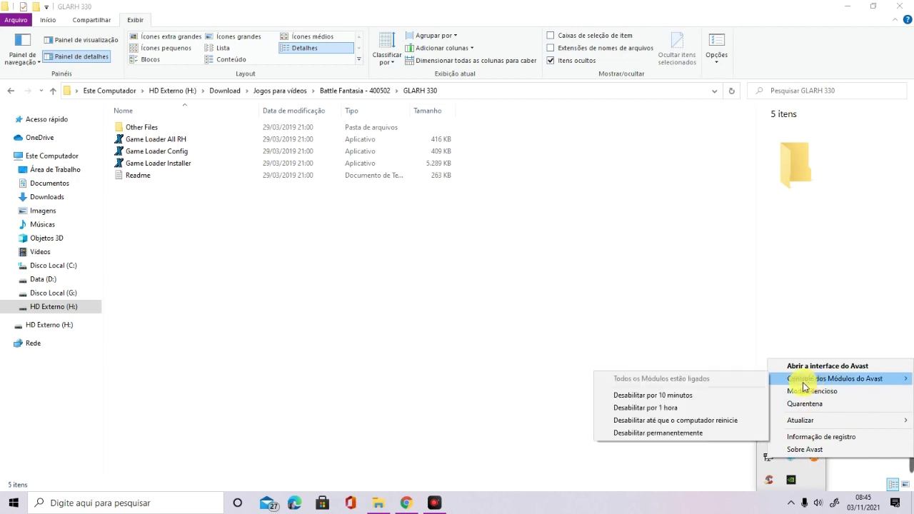
left_click(660, 398)
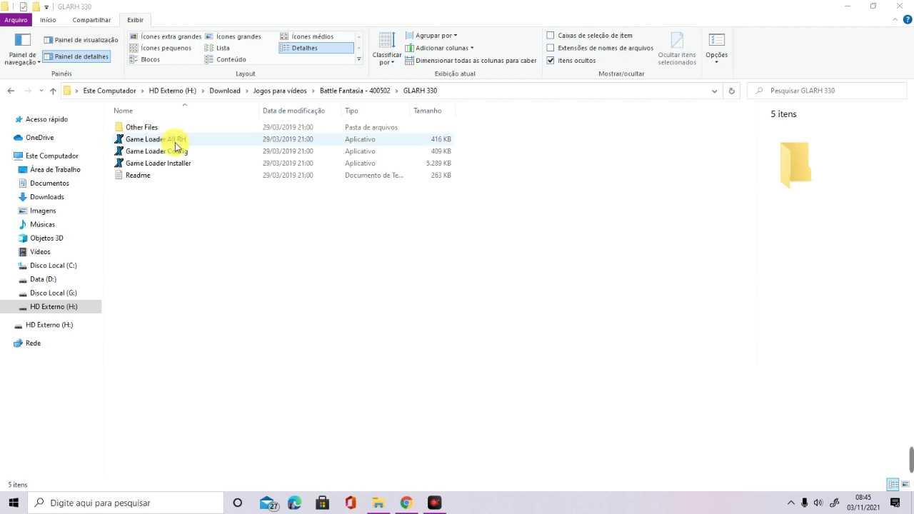
Move Game Loader All RH, Game Loader Config and Game Loader Installer from GLARH 330 into the Battle Fantasia - 400502 folder.
left_click(174, 143)
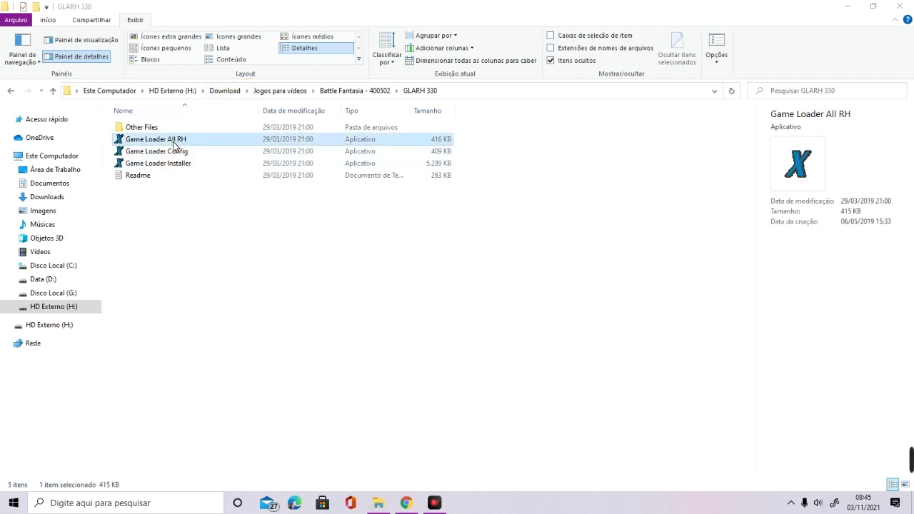
left_click(176, 164, "shift")
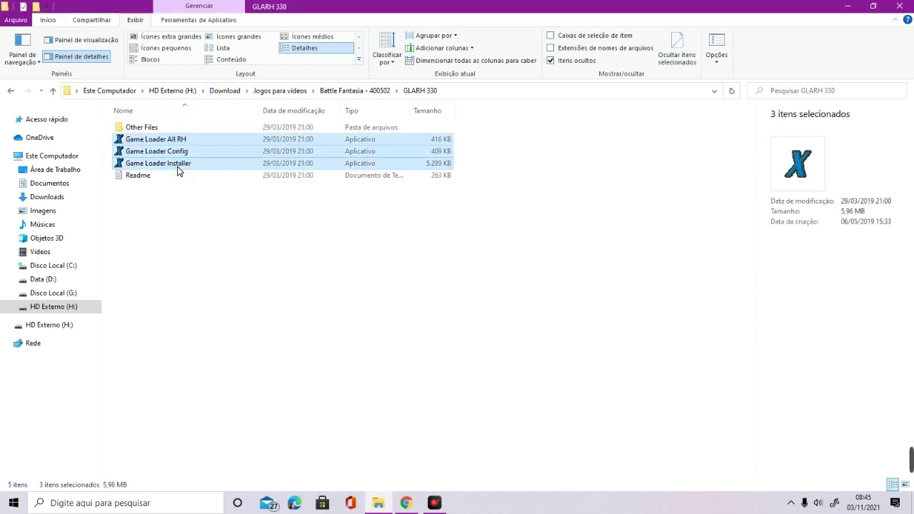
left_click(337, 92)
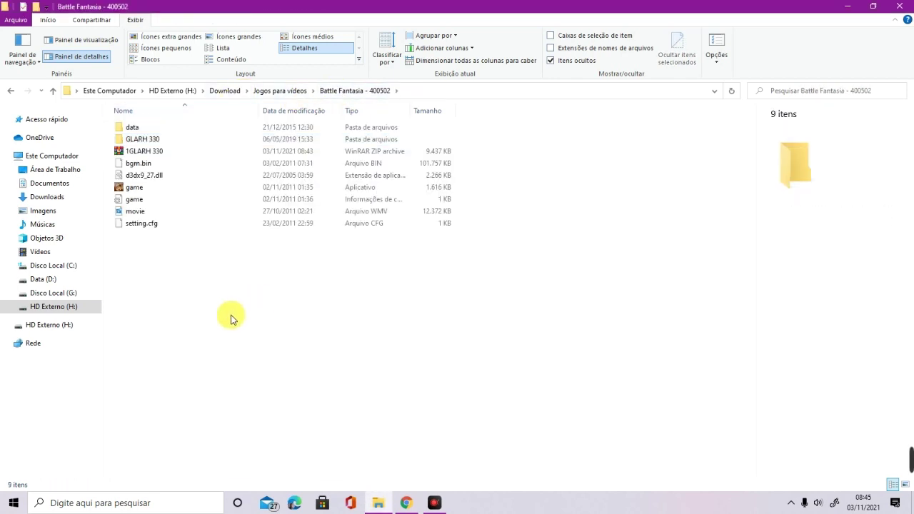
double_click(153, 140)
left_click(160, 141)
left_click(169, 164, "shift")
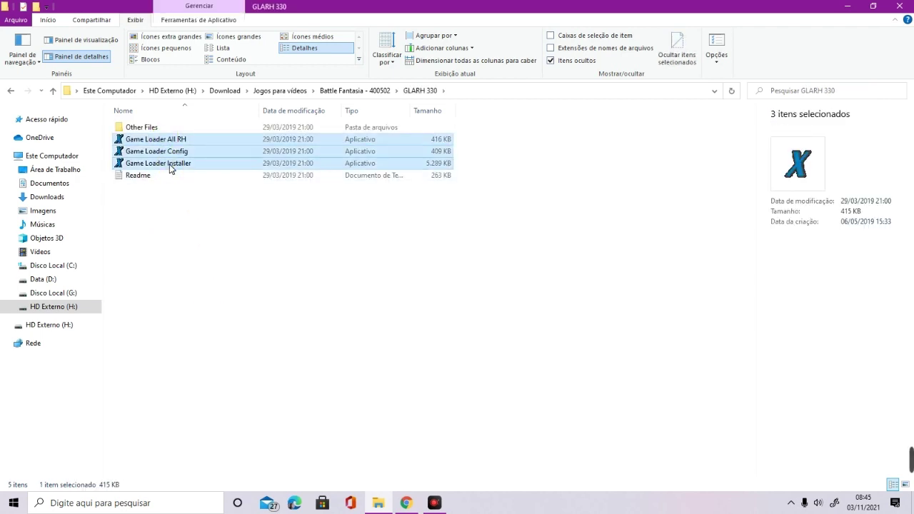
left_click(360, 91)
key("ctrl+v")
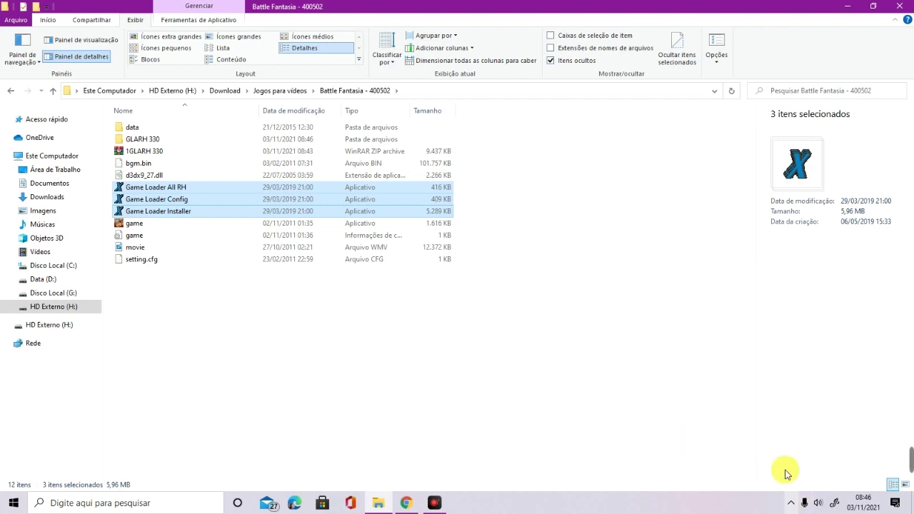
left_click(197, 186)
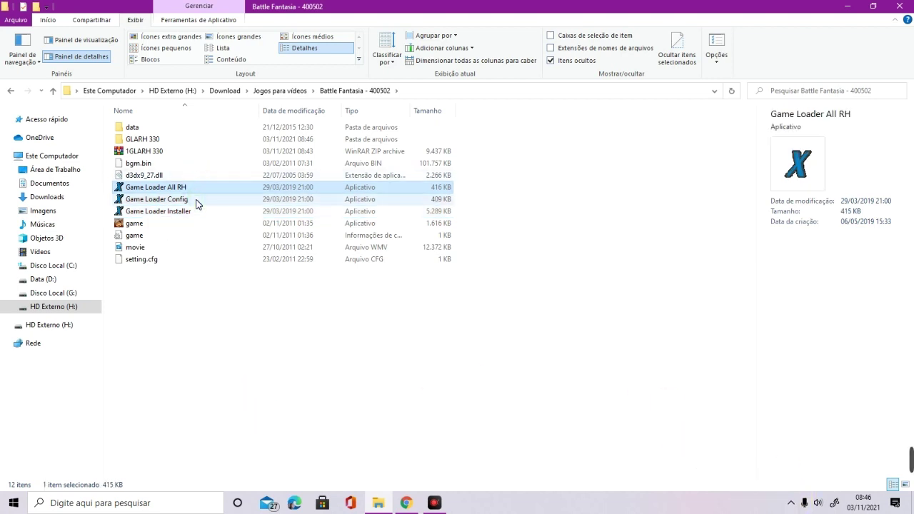
left_click(198, 203)
left_click(169, 187)
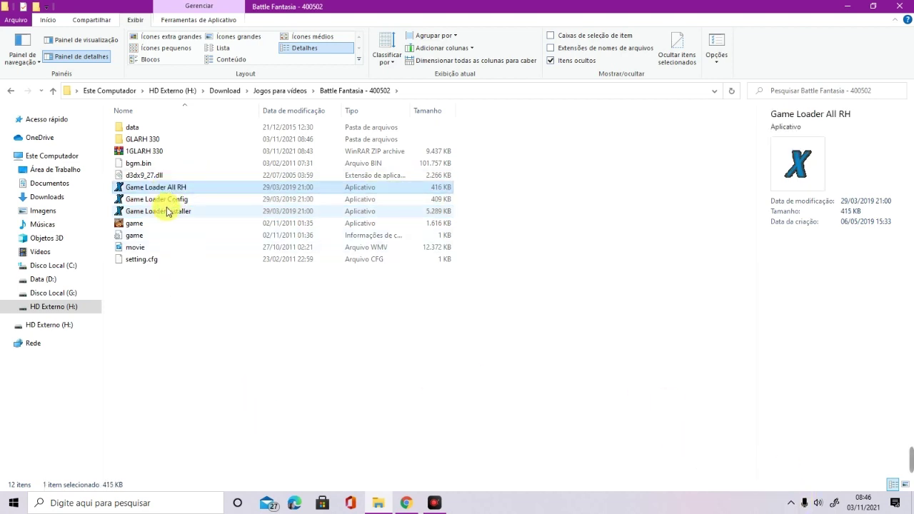
left_click(167, 189)
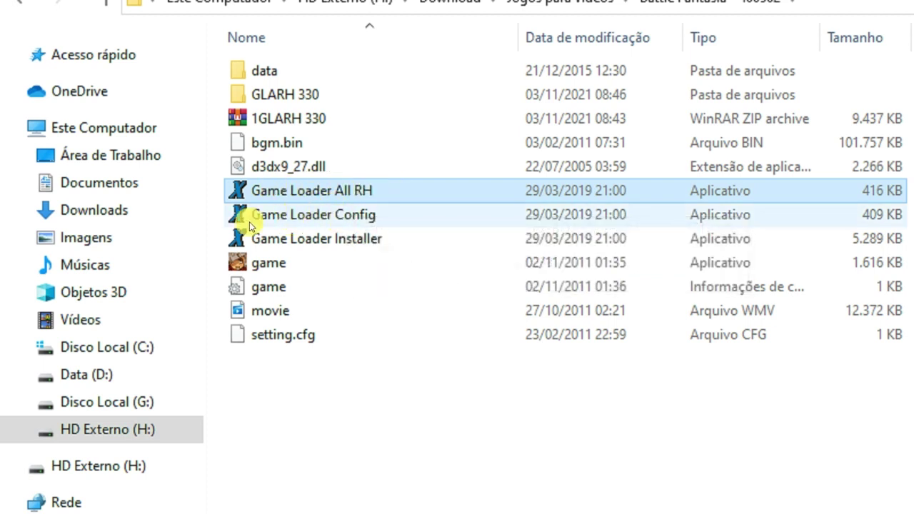
left_click(311, 227)
Run Game Loader Installer, dismiss its first warning, and place the Settings text file beside the second warning window.
left_click(341, 244)
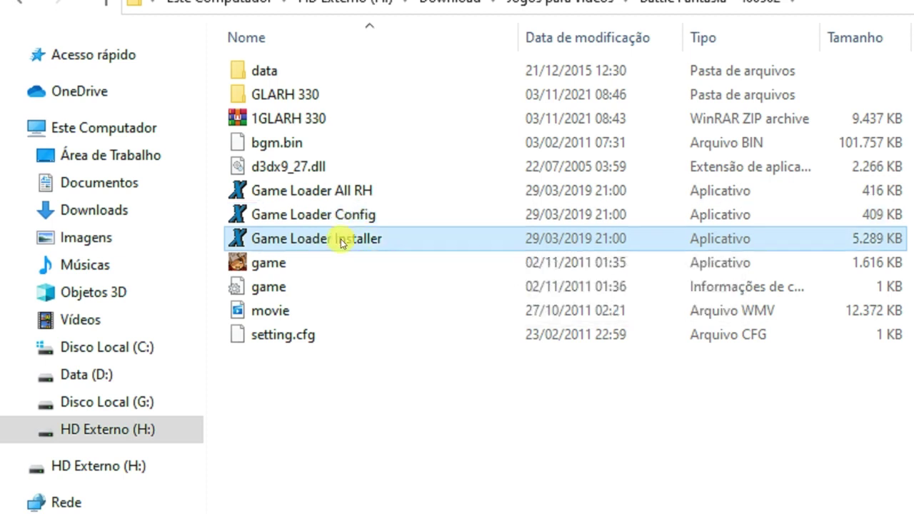
double_click(341, 244)
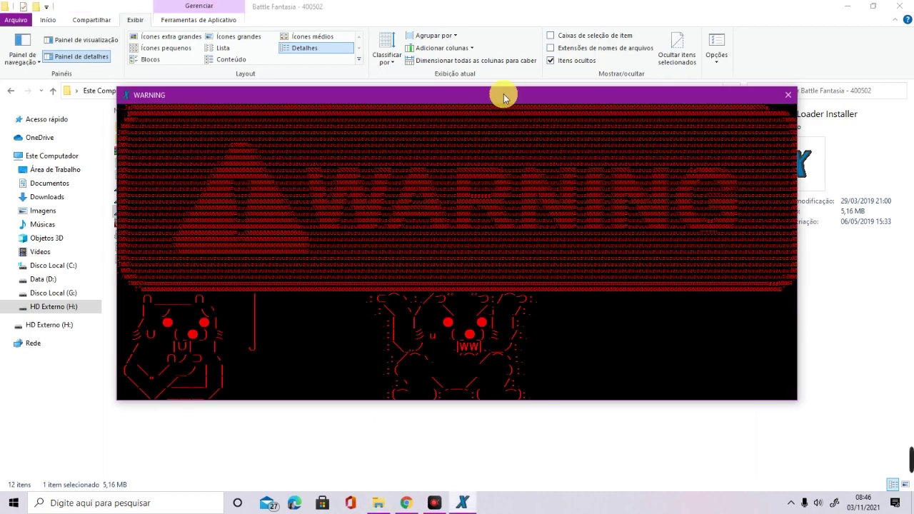
left_click_drag(503, 94, 534, 157)
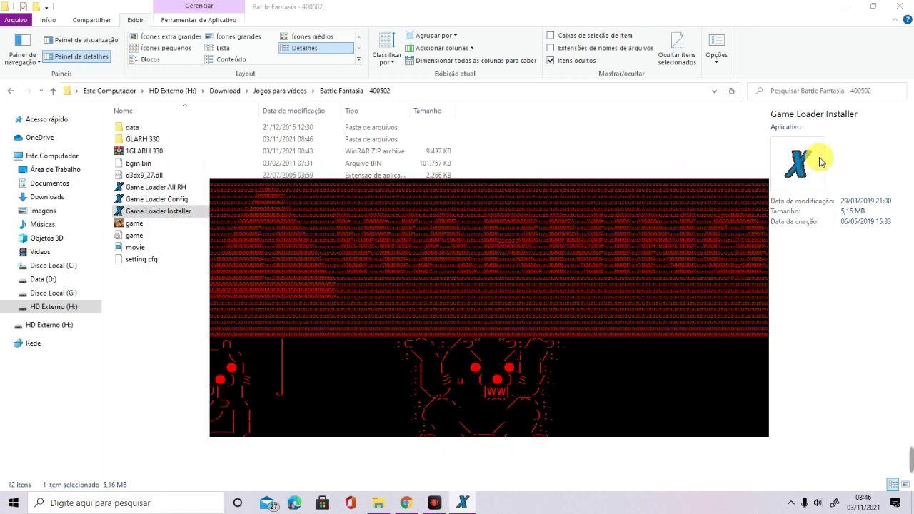
left_click(819, 160)
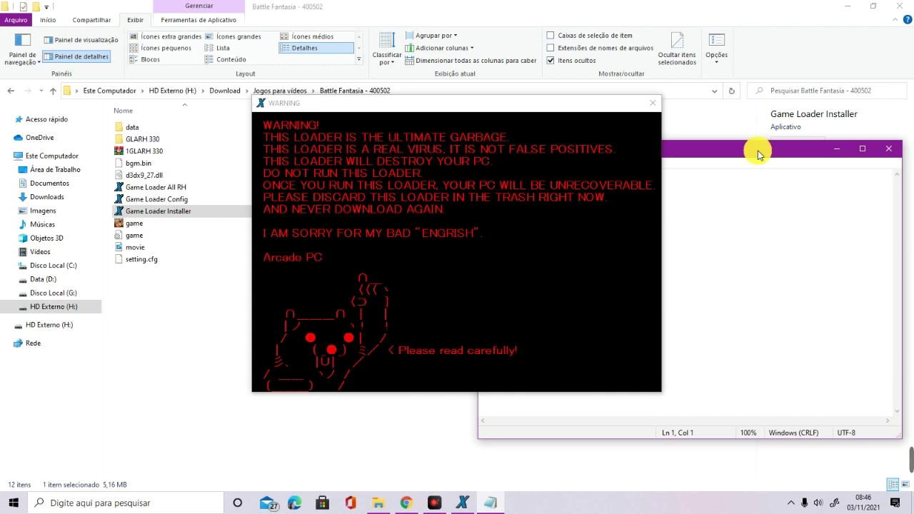
left_click_drag(759, 155, 680, 91)
left_click_drag(593, 104, 395, 196)
left_click_drag(555, 89, 600, 79)
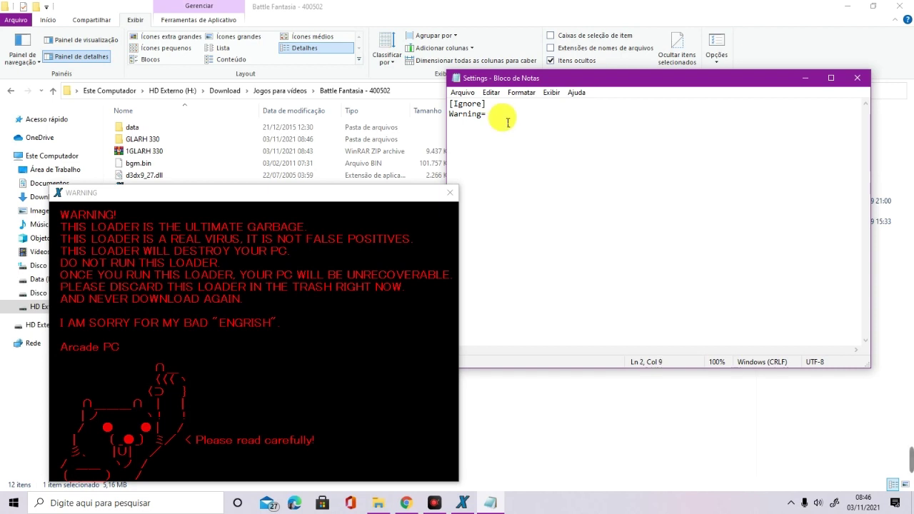
Set Warning to agree in the Settings file, save and close it, and dismiss the remaining warning window.
type("agree")
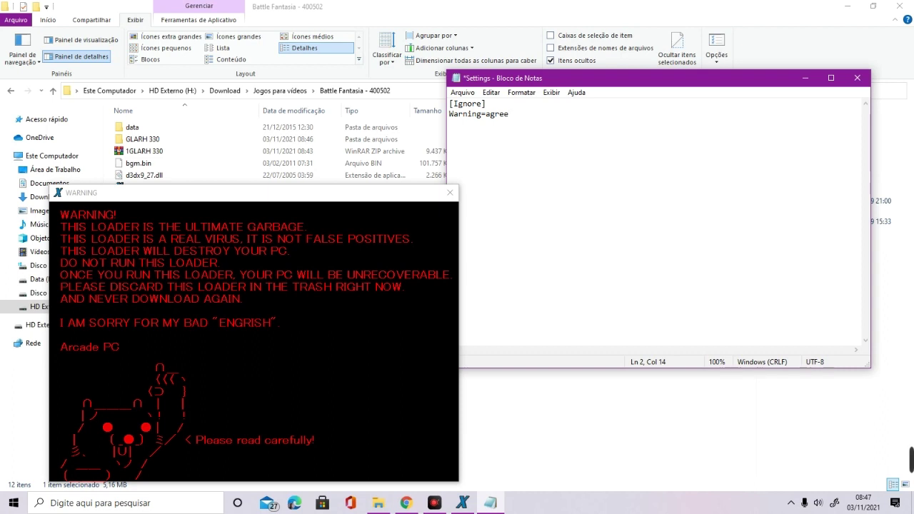
left_click(462, 92)
left_click(489, 144)
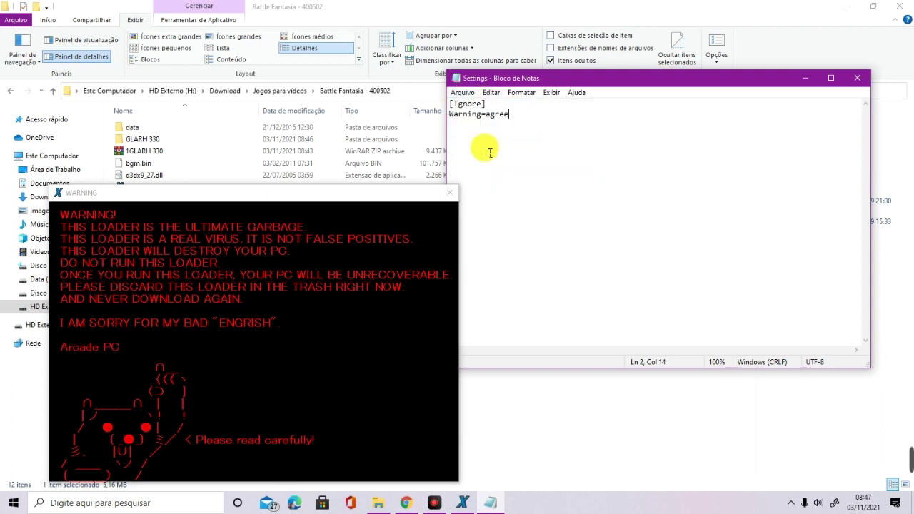
left_click(855, 79)
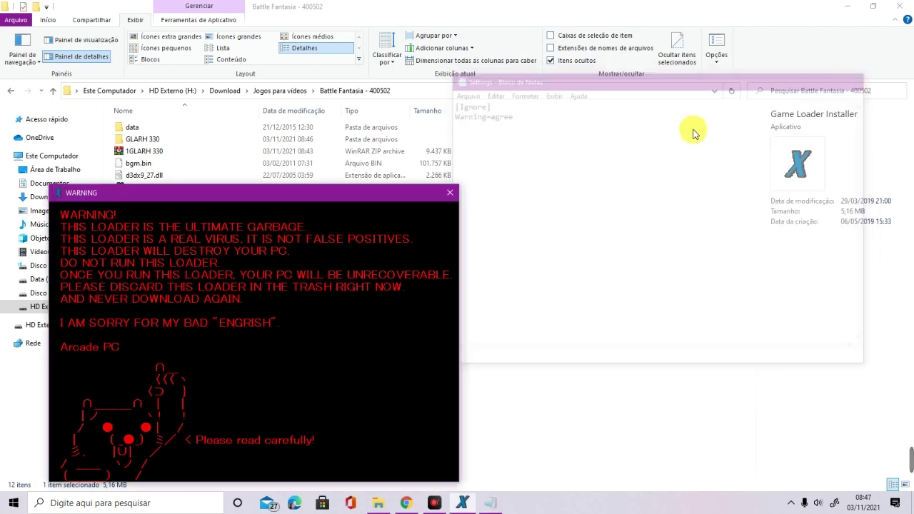
left_click(451, 192)
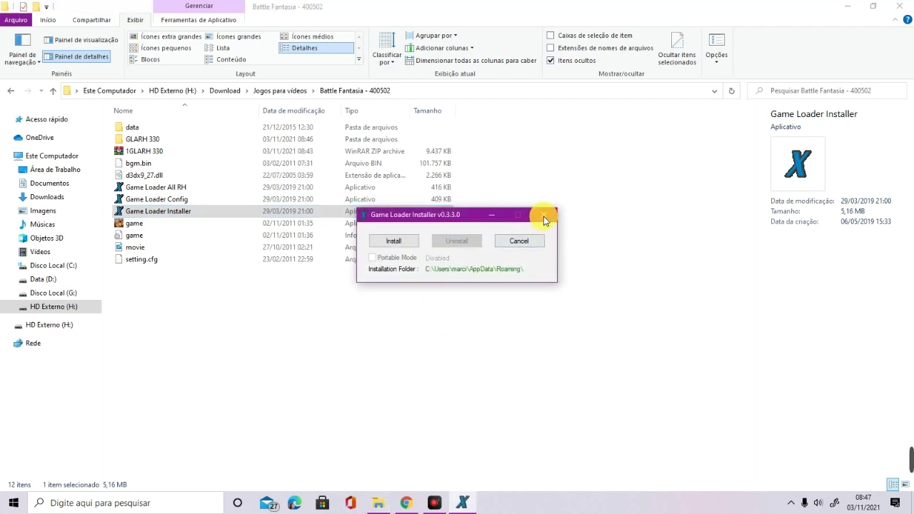
Close Game Loader Installer without installing and return to the Battle Fantasia - 400502 file list.
left_click(544, 215)
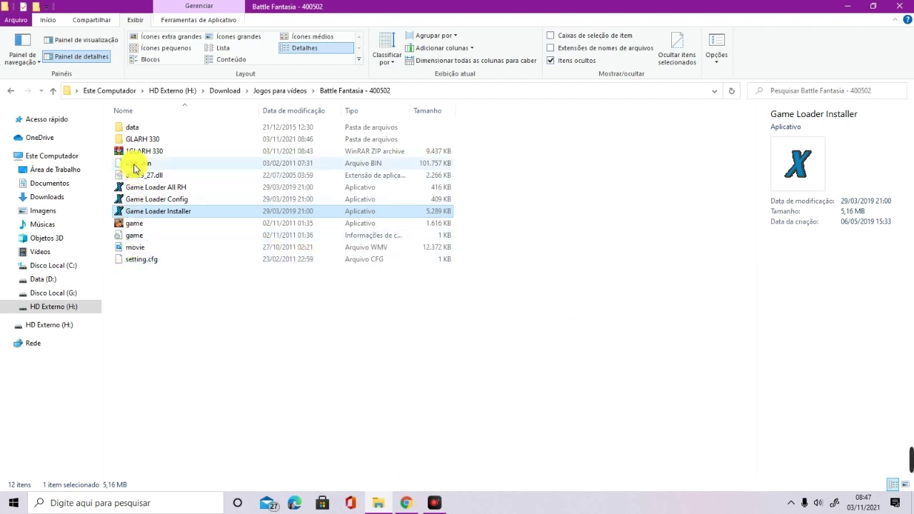
left_click(594, 280)
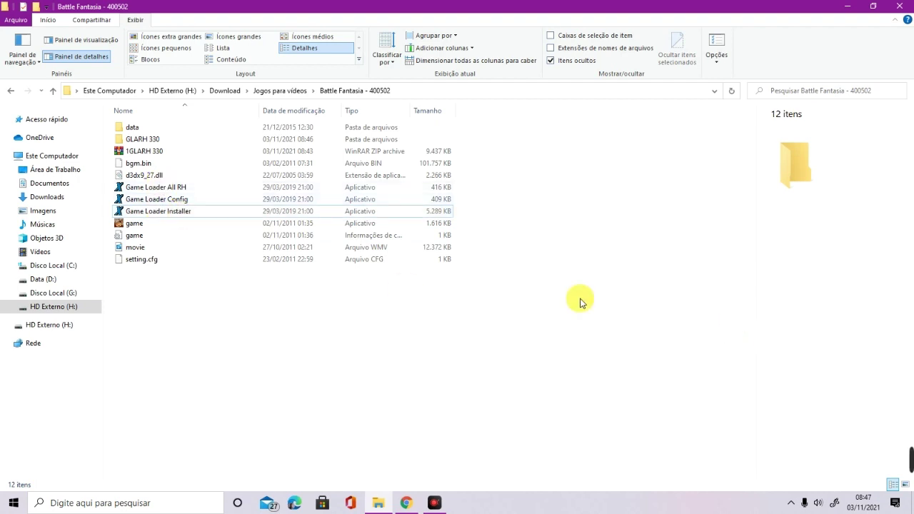
left_click_drag(196, 187, 191, 210)
left_click(667, 200)
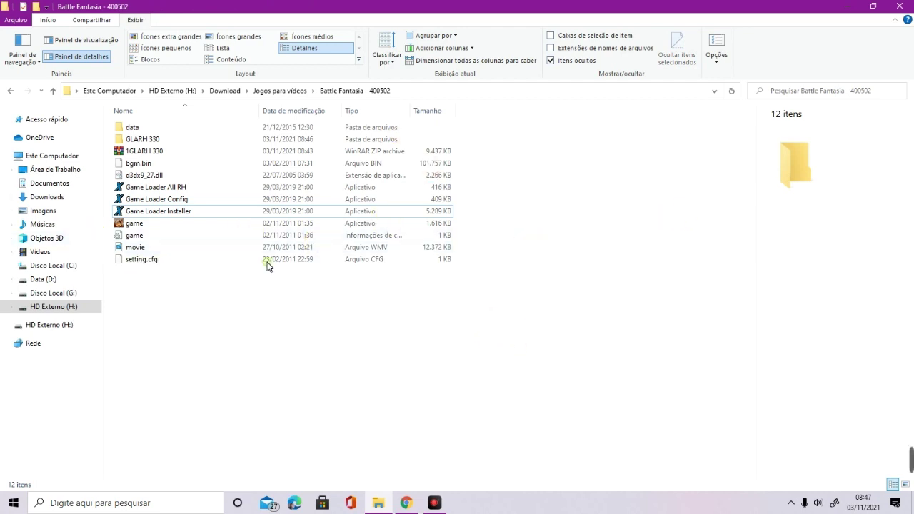
Open Disco Local (C:) and turn the display of hidden items off and back on.
left_click(35, 266)
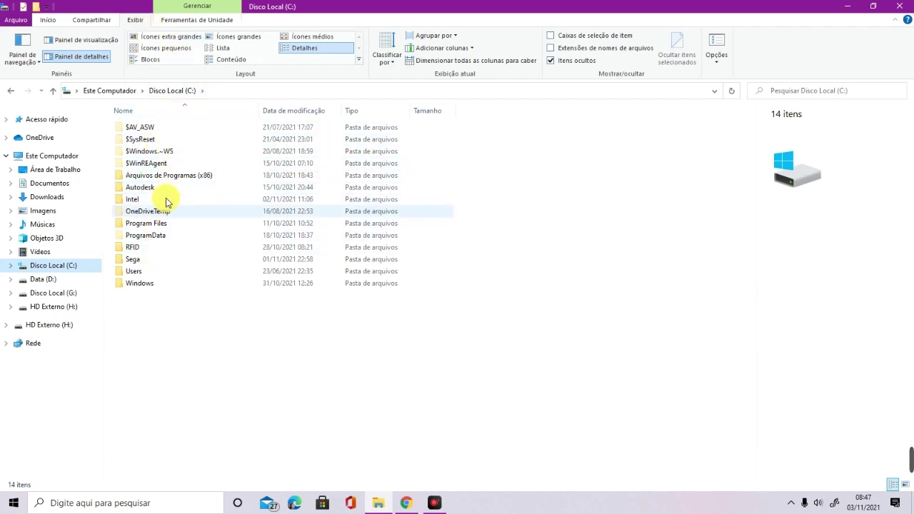
left_click(550, 60)
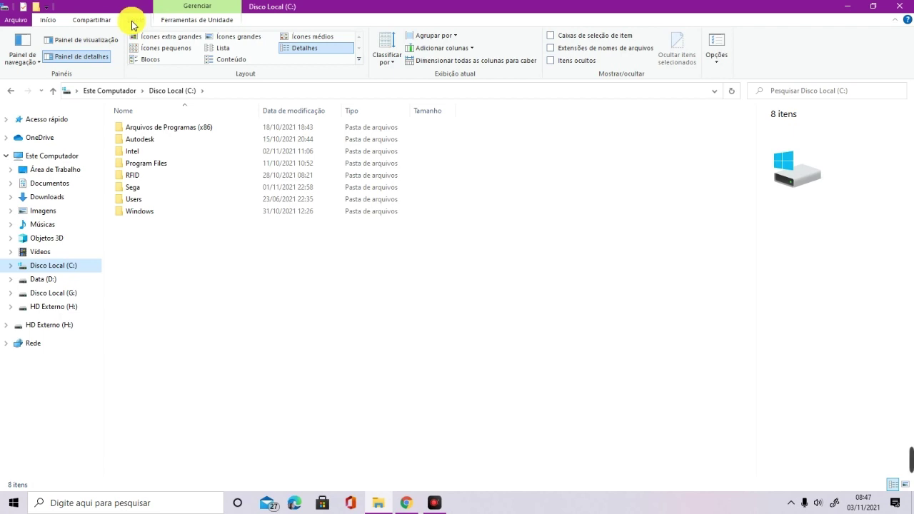
left_click(551, 61)
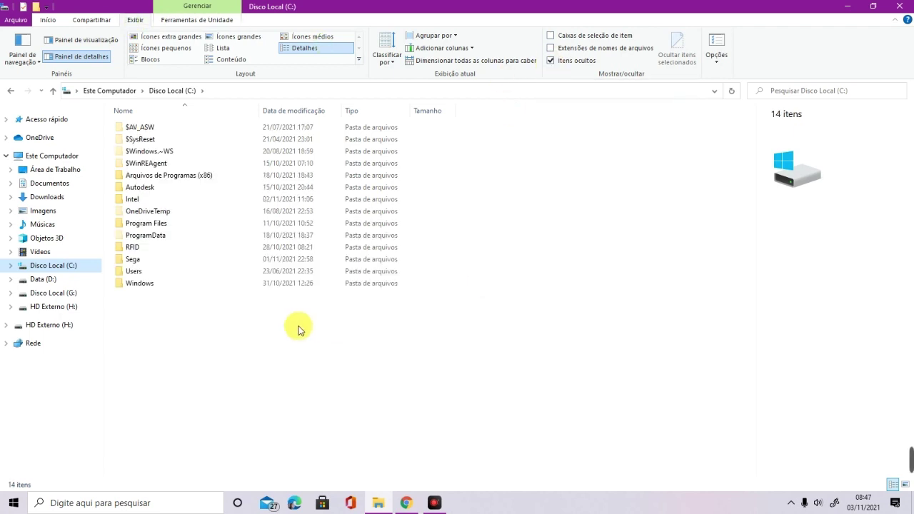
Open the user's profile folder under Users and switch hidden items off and on again to check the AppData folder.
double_click(141, 276)
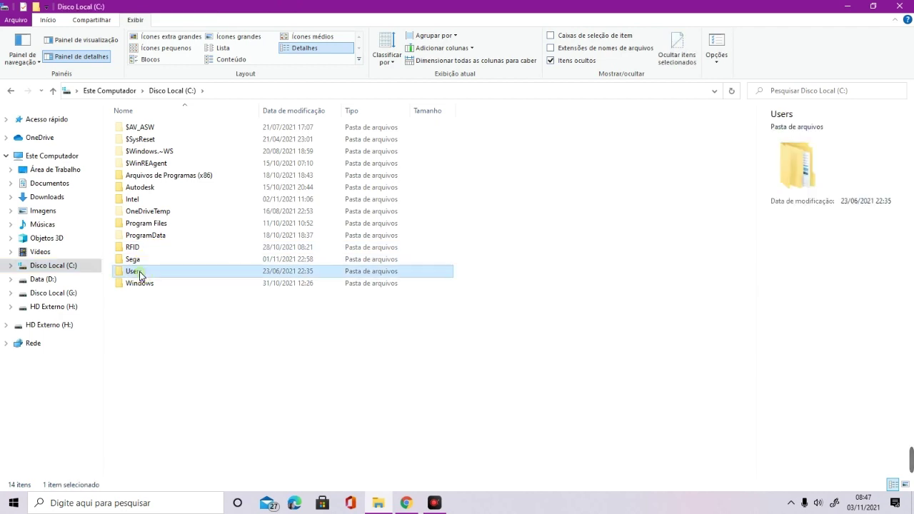
double_click(147, 142)
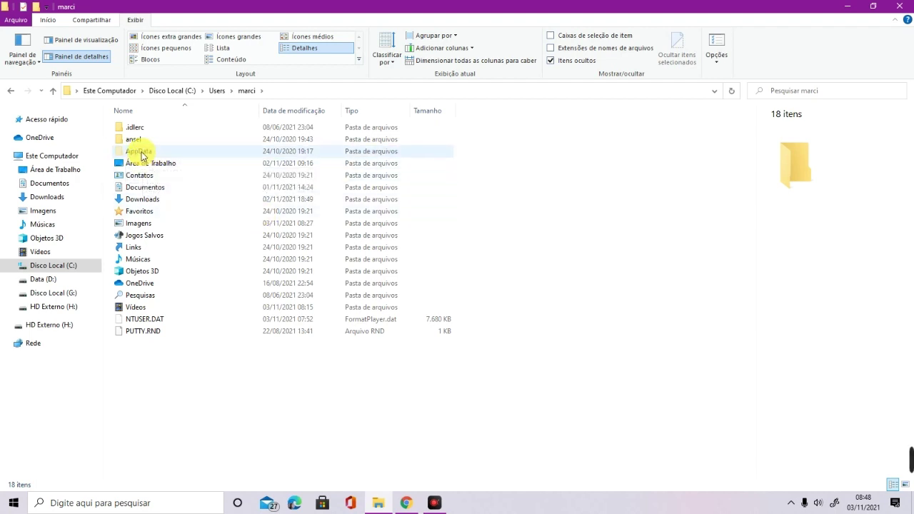
left_click(141, 153)
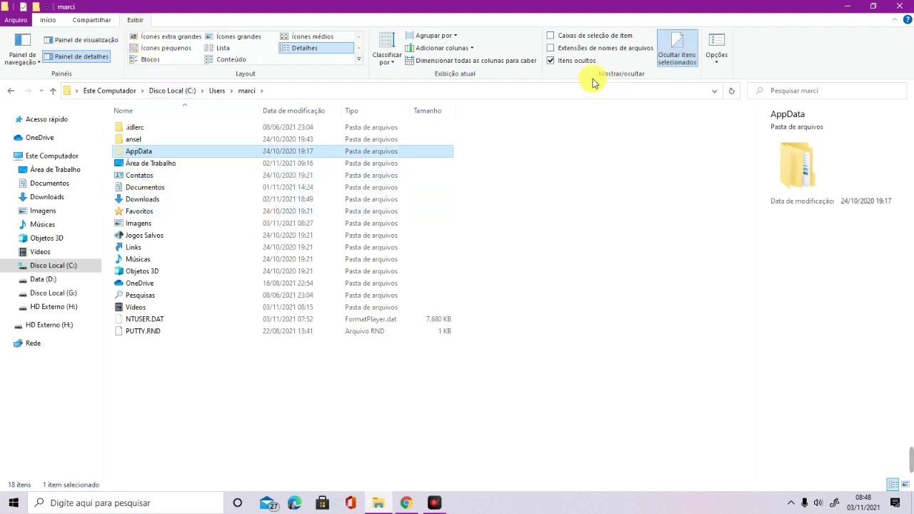
left_click(550, 61)
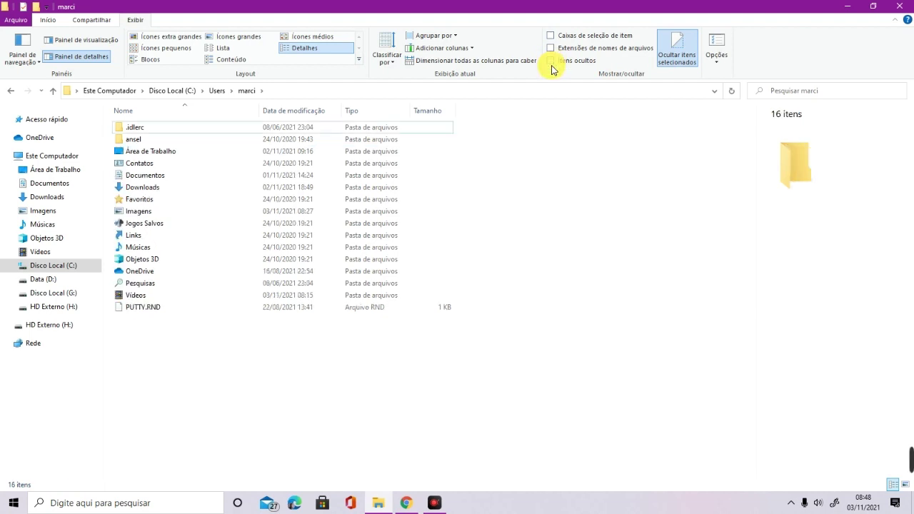
left_click(550, 60)
Open the Game Loader All RH folder inside AppData\Roaming.
double_click(176, 151)
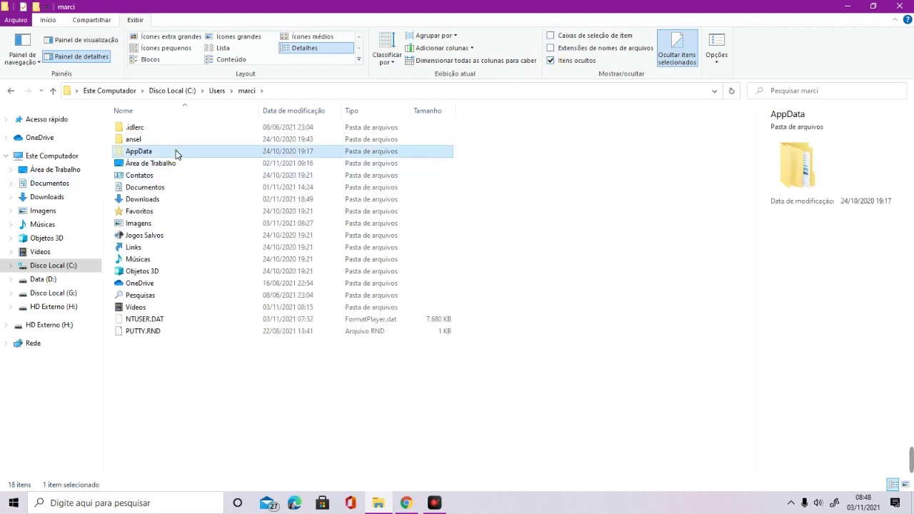
double_click(143, 152)
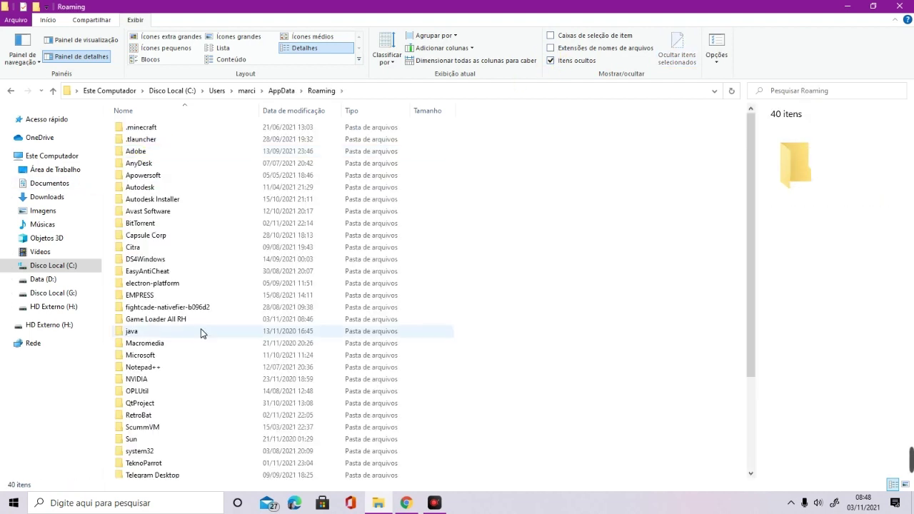
left_click(174, 319)
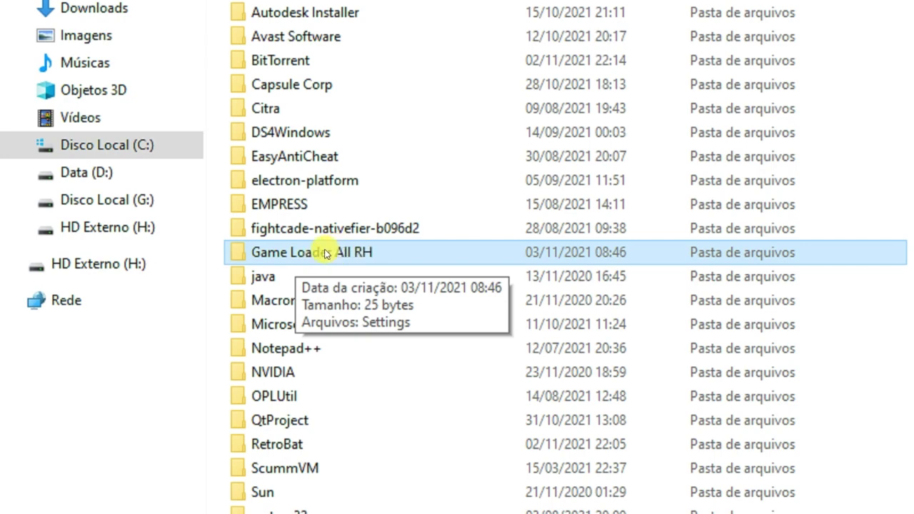
double_click(326, 252)
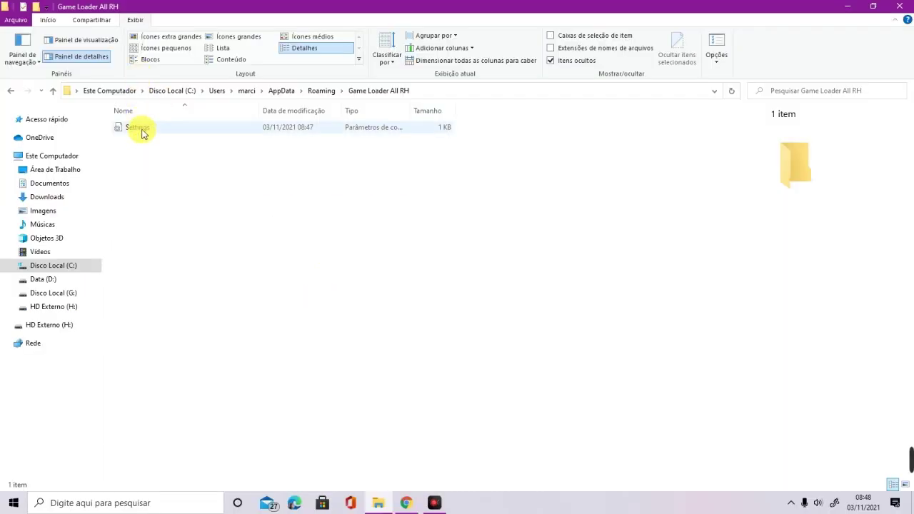
Open the Settings file, retype the value so the line reads Warning=agree, save the file and close it.
left_click(142, 132)
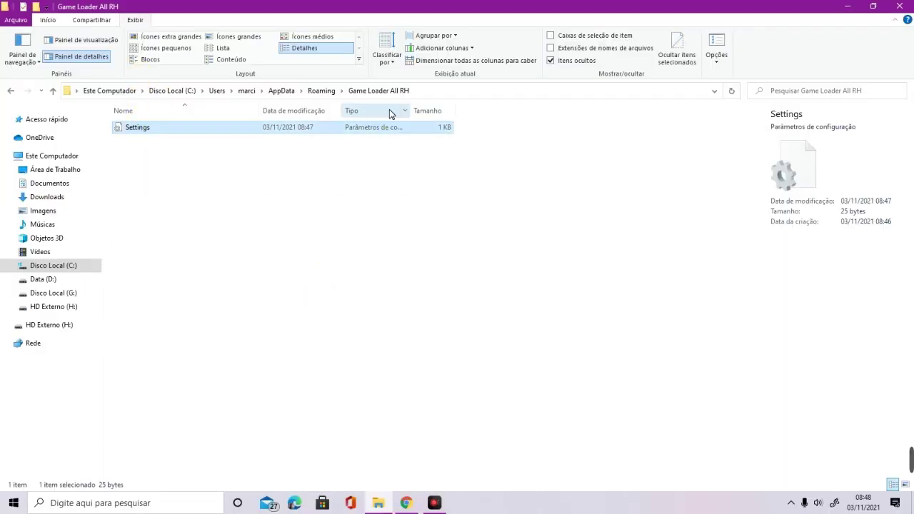
left_click(159, 134)
left_click(163, 143)
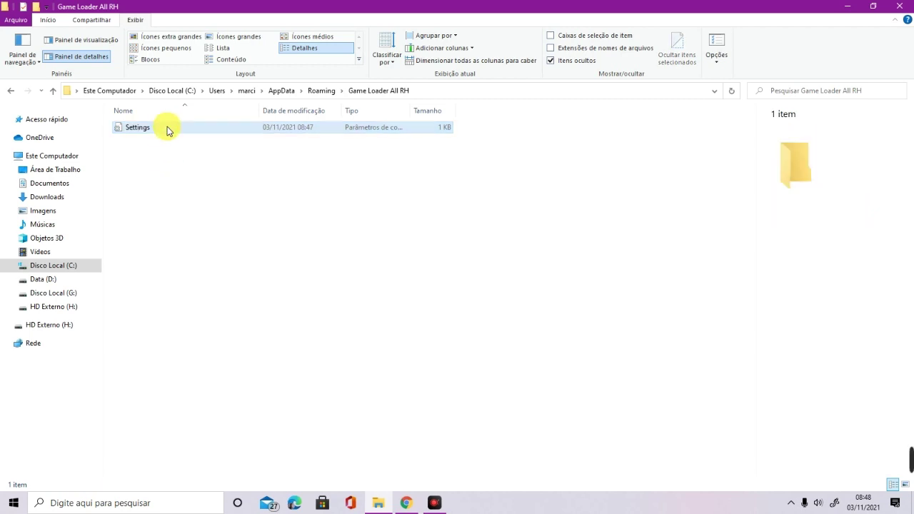
double_click(168, 129)
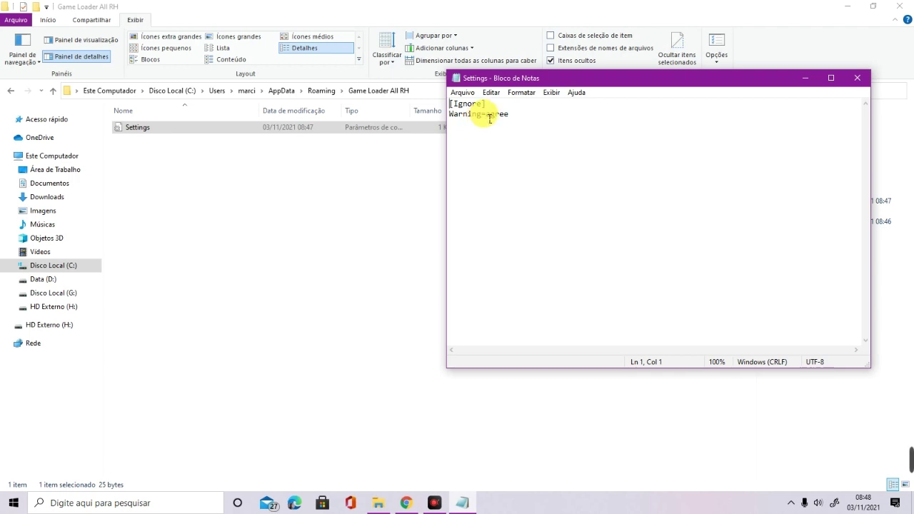
key("BackSpace")
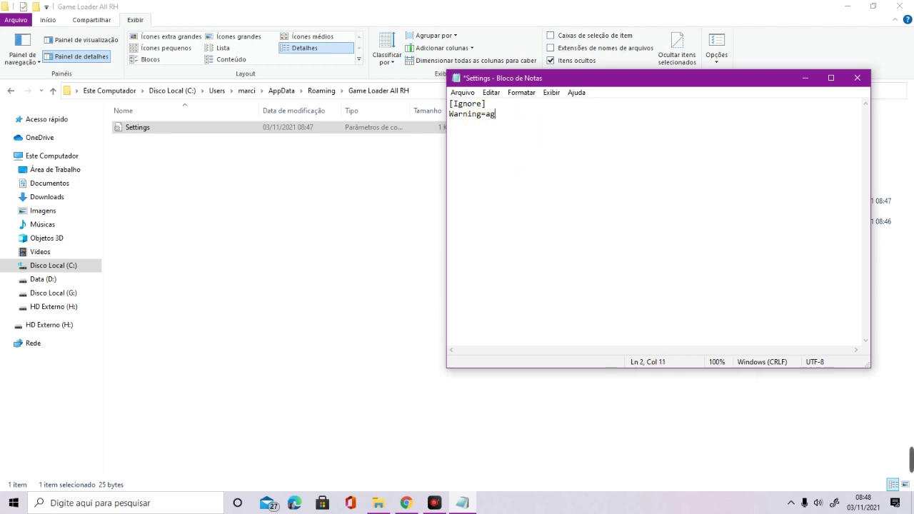
left_click(462, 92)
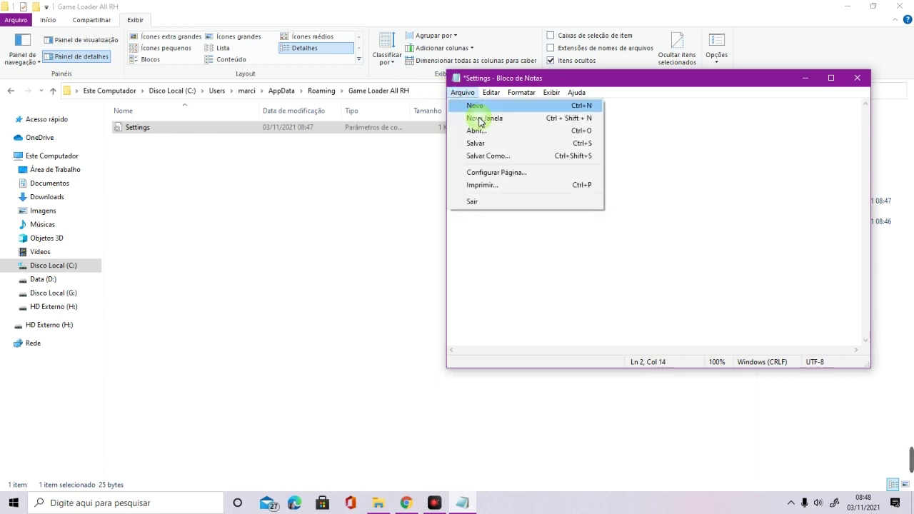
left_click(499, 151)
left_click(856, 79)
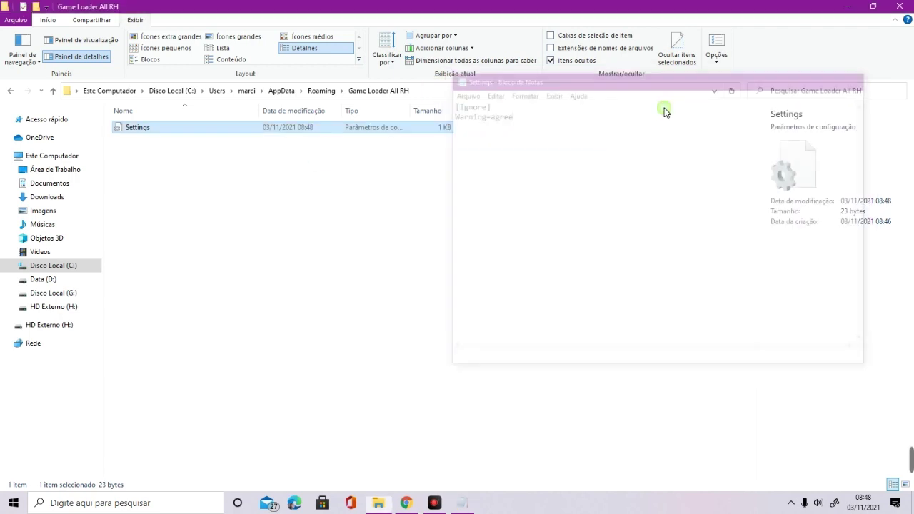
Go to HD Externo (H:) and open Download\Jogos para vídeos\Battle Fantasia - 400502.
left_click(64, 307)
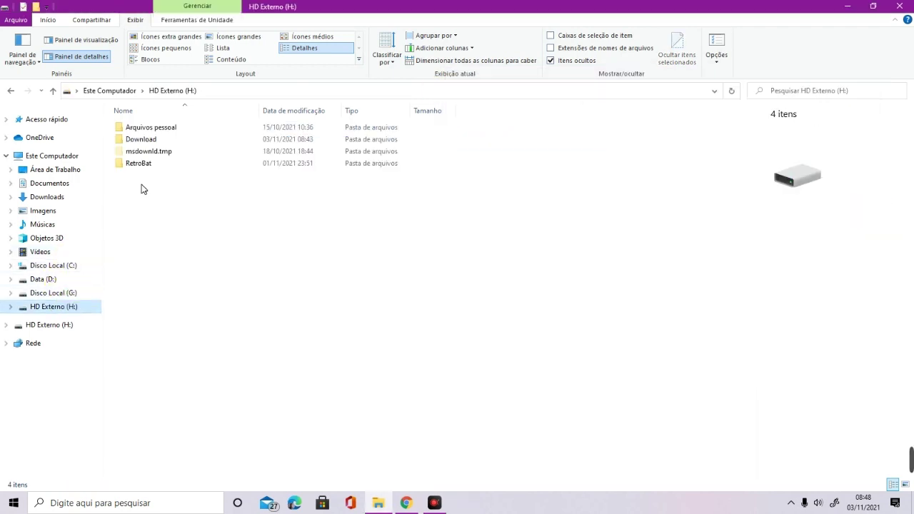
double_click(159, 143)
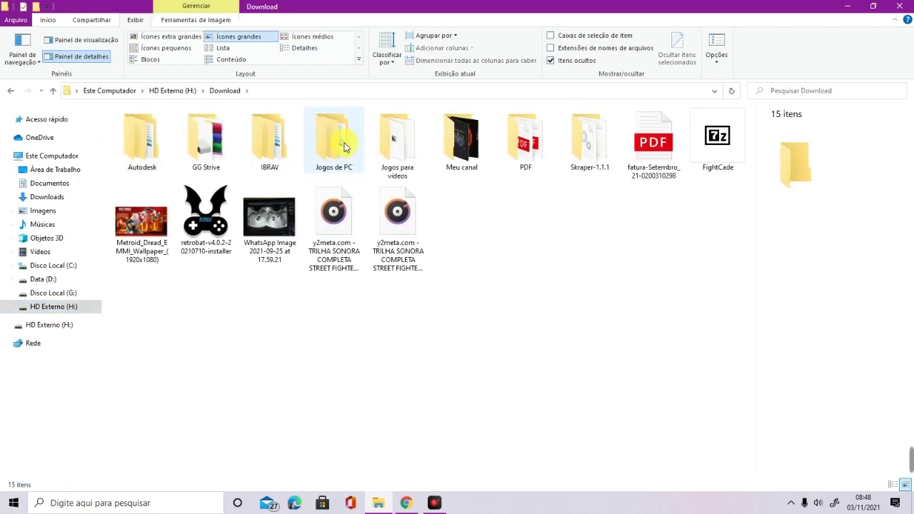
double_click(395, 143)
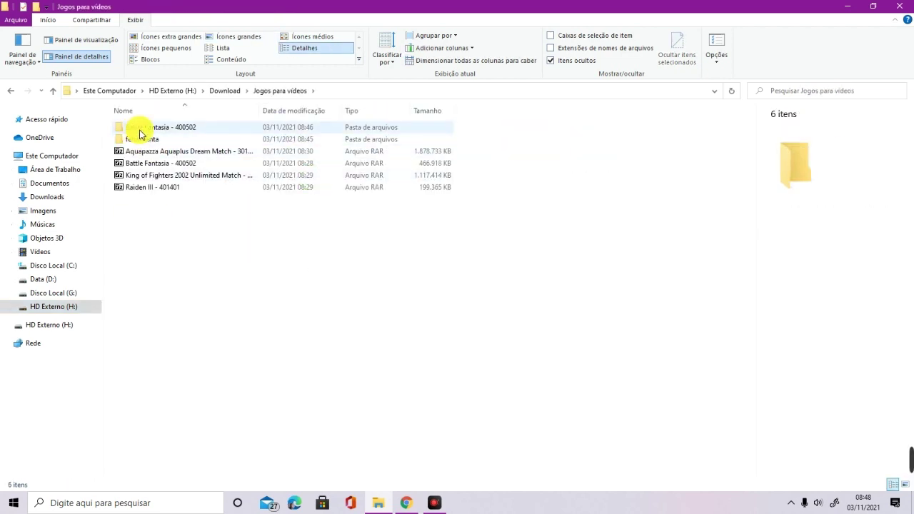
double_click(140, 127)
Run Game Loader Installer from the game folder, install the loader and dismiss the completion message.
double_click(165, 214)
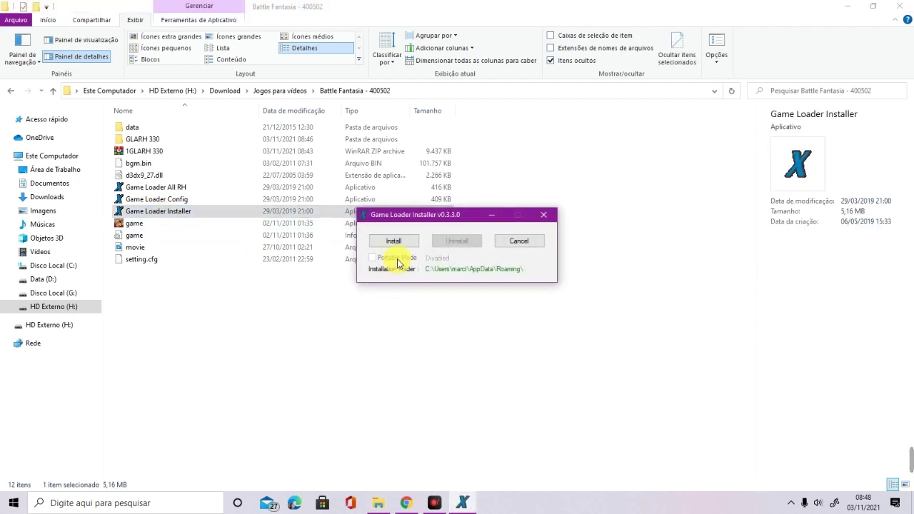
left_click(395, 242)
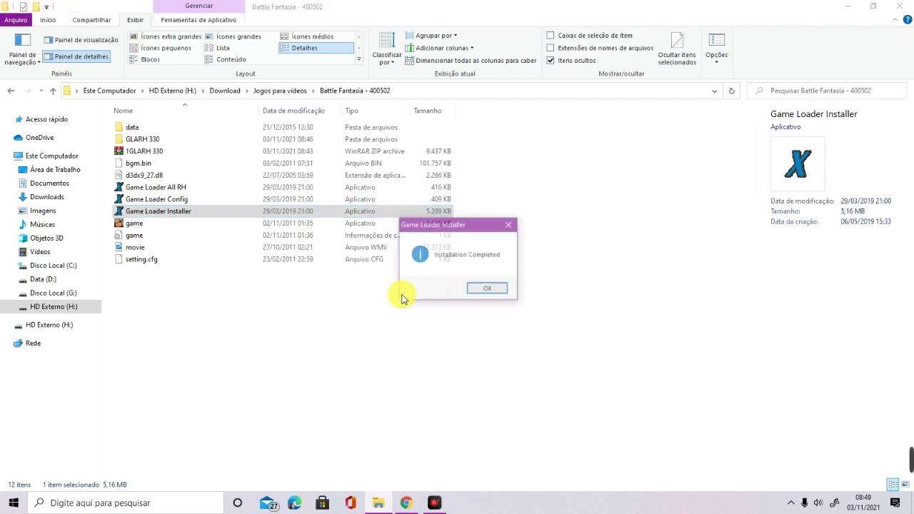
left_click(482, 289)
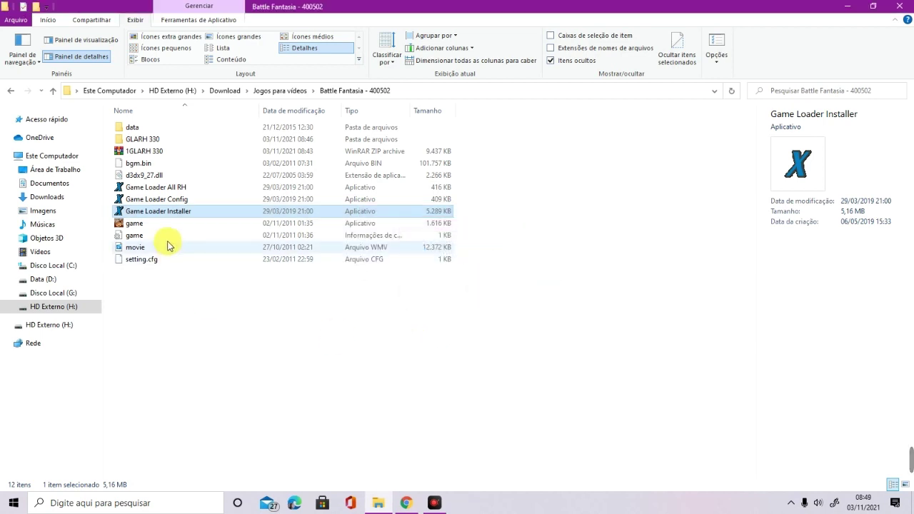
Open Game Loader Config, accept the Language.ini notice, locate ttx_config2.0 in the game folder and return to the configuration window.
left_click(181, 201)
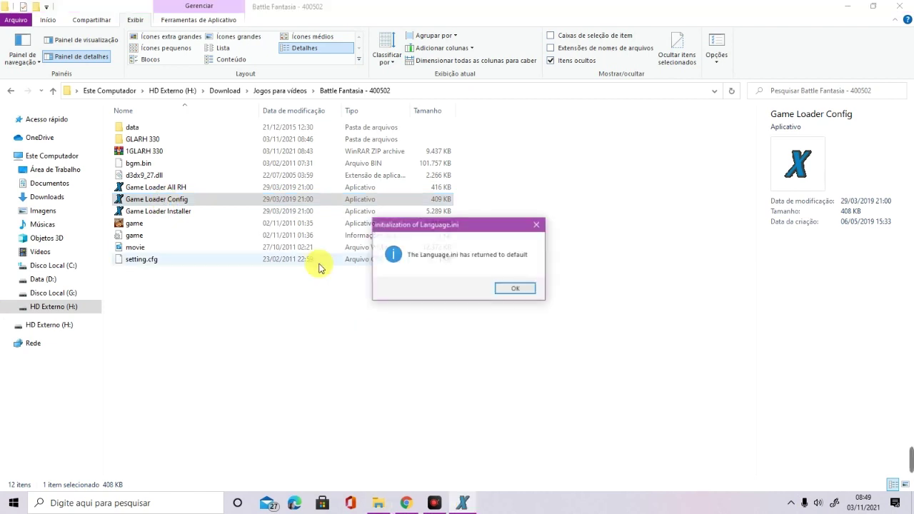
left_click(511, 289)
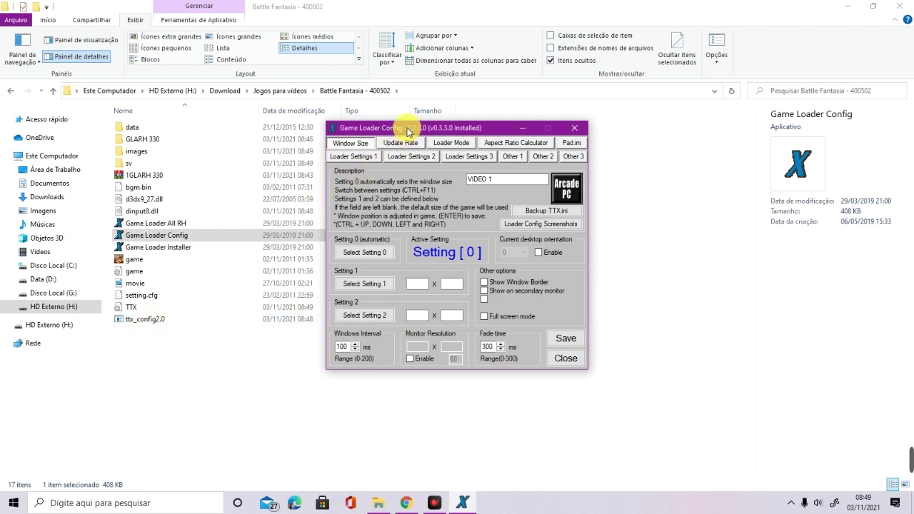
left_click_drag(402, 126, 486, 112)
left_click(147, 319)
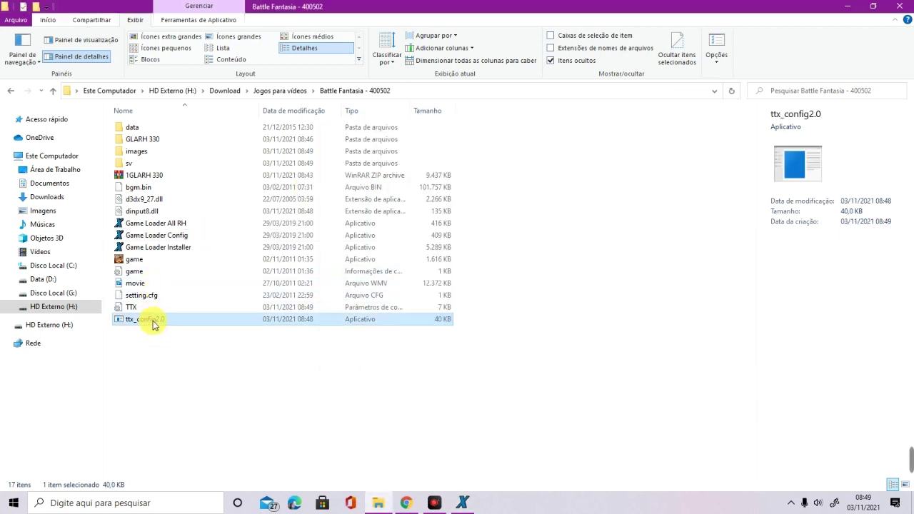
left_click(463, 502)
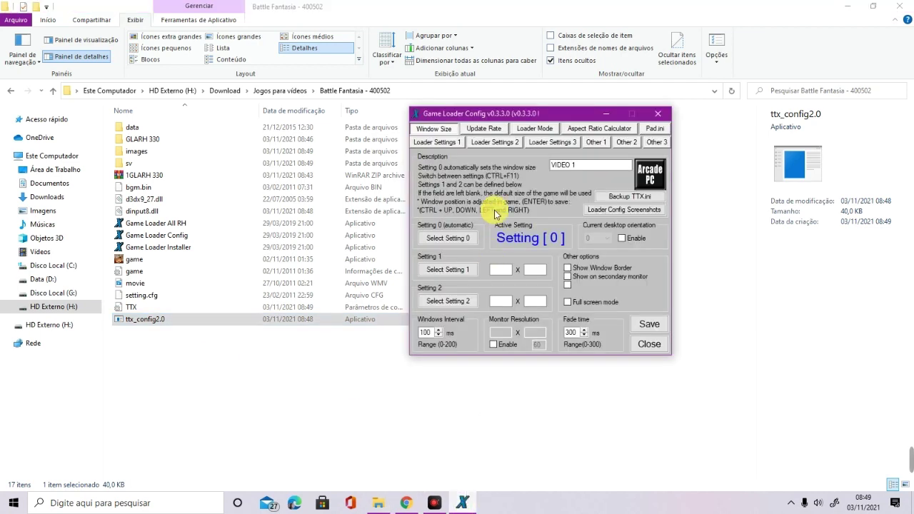
Choose ttx_monitor as the loader in Loader Settings 1, accept its notice and select ttx_config2.0 in the game folder.
left_click(447, 143)
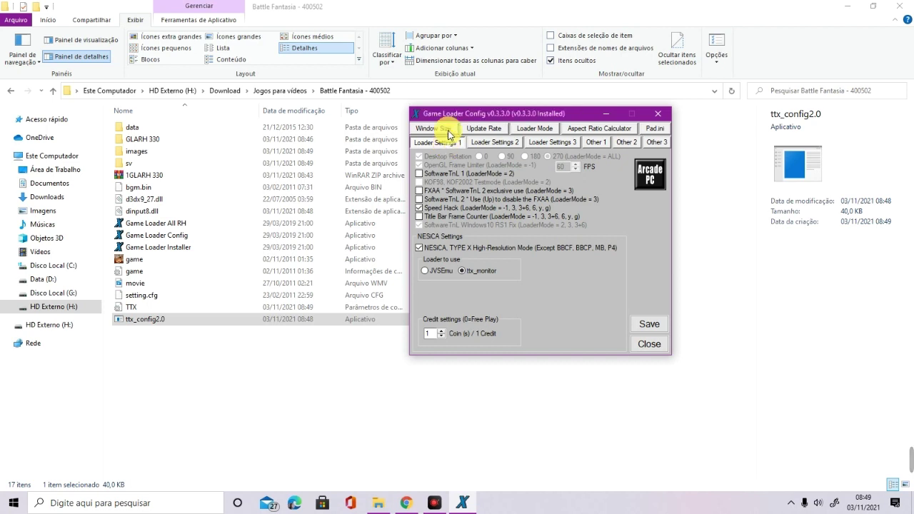
left_click_drag(483, 115, 383, 126)
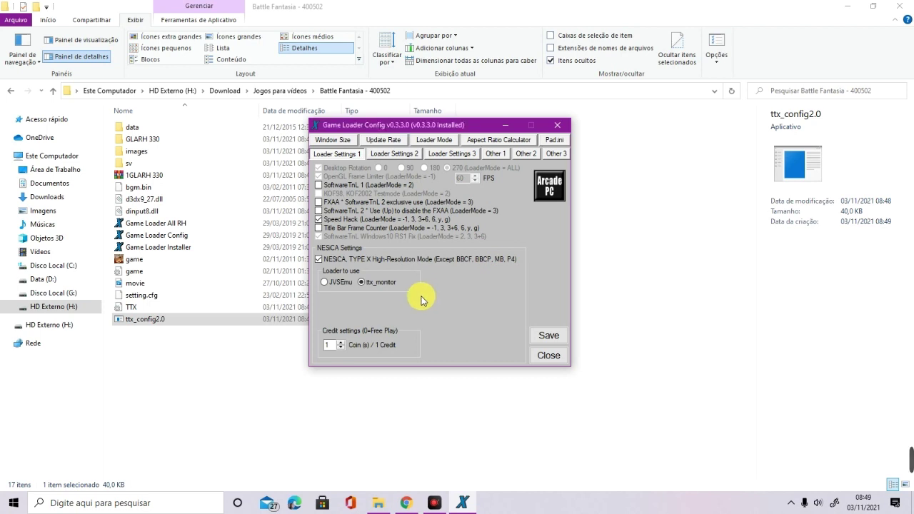
left_click(361, 282)
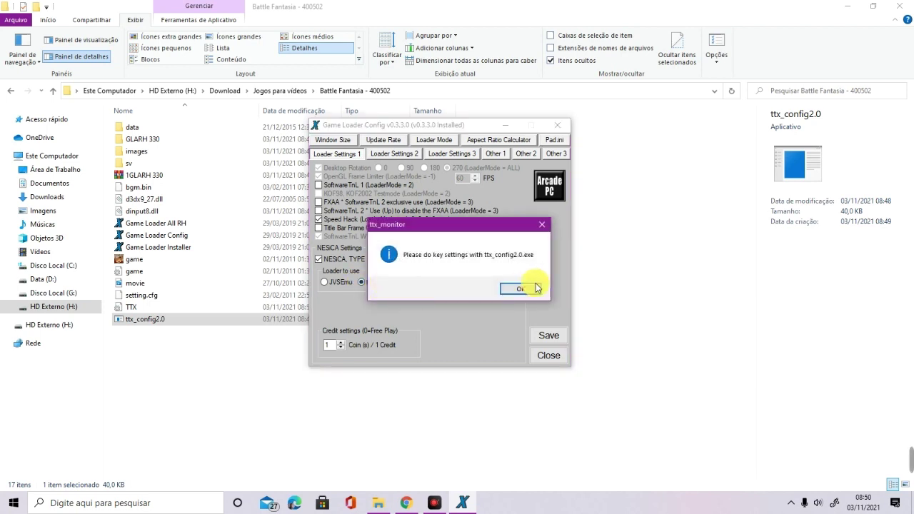
left_click(517, 287)
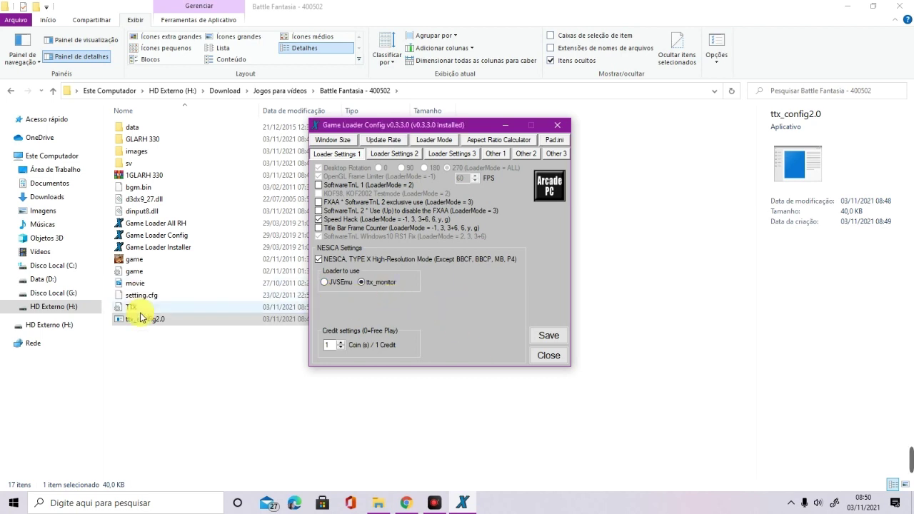
left_click(177, 319)
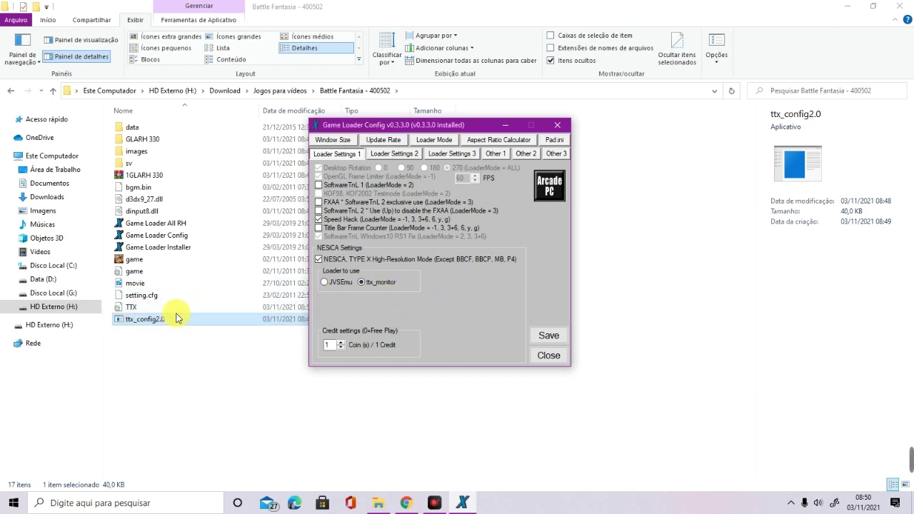
Switch the loader to JVSEmu, accept its notice, select JConfig in the game folder and return to Game Loader Config.
left_click(326, 283)
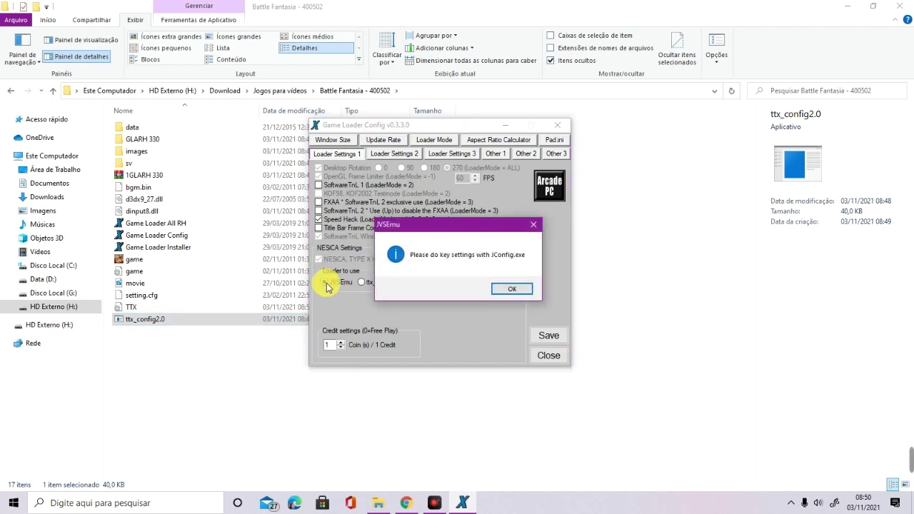
left_click(505, 290)
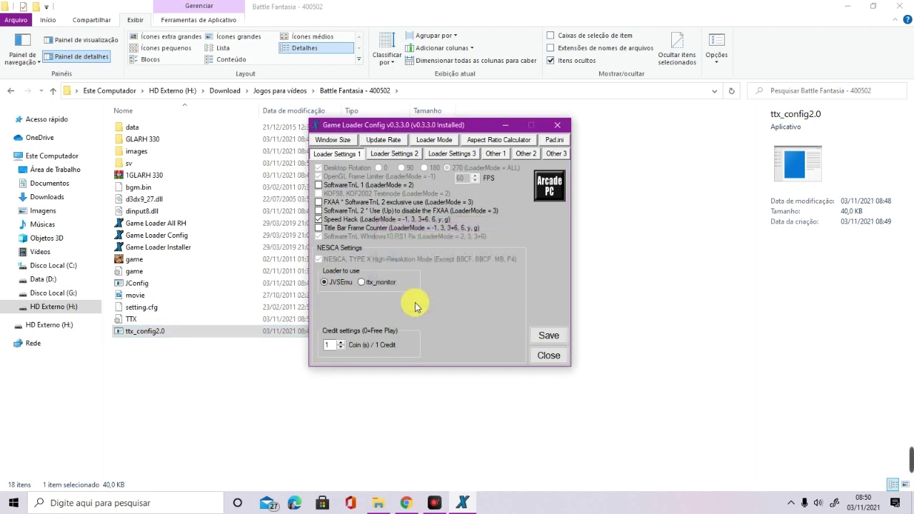
left_click(143, 286)
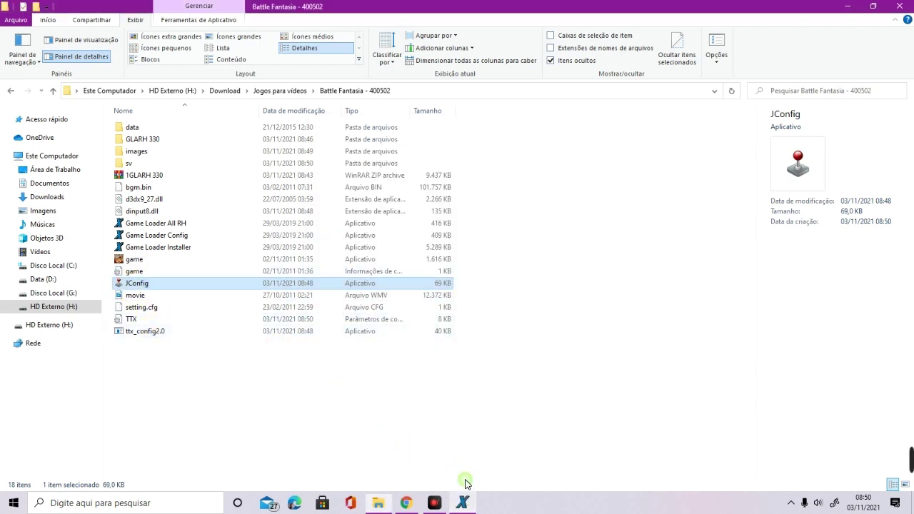
left_click(461, 503)
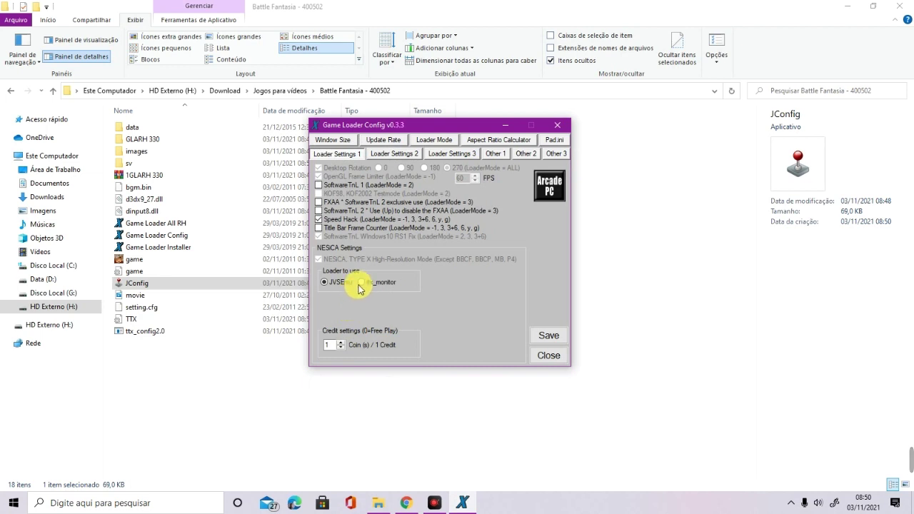
Set the loader back to ttx_monitor, accept its notice, save the configuration and close Game Loader Config.
left_click(360, 282)
left_click(514, 289)
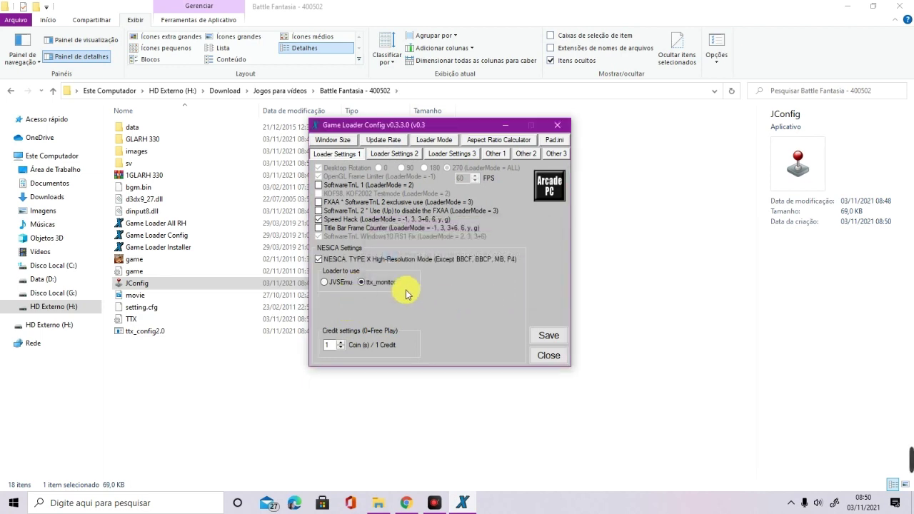
left_click(548, 337)
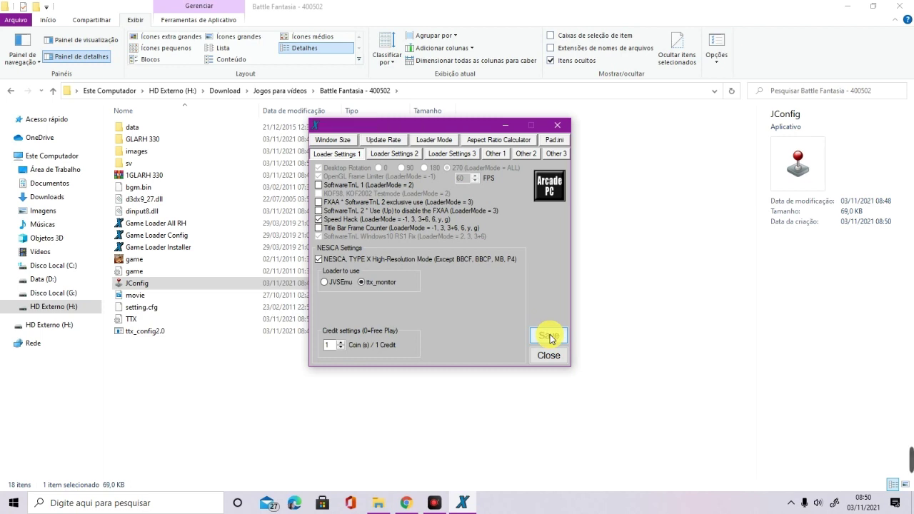
left_click(523, 290)
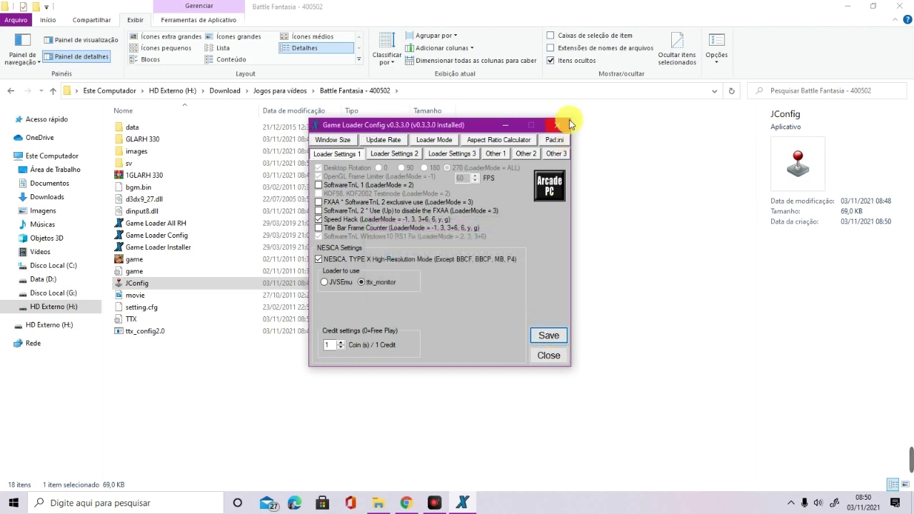
left_click(567, 125)
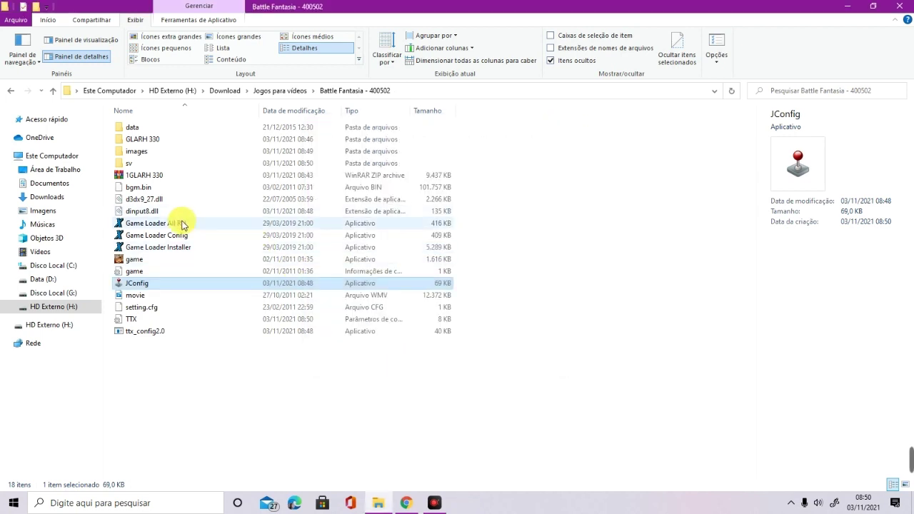
Launch Battle Fantasia with Game Loader All RH to test it, and quit the game during the intro.
left_click(182, 225)
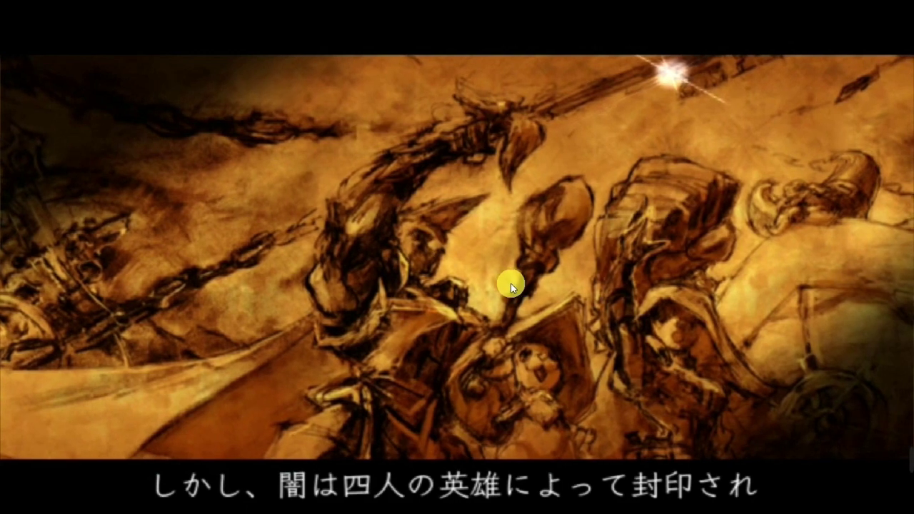
key("alt+F4")
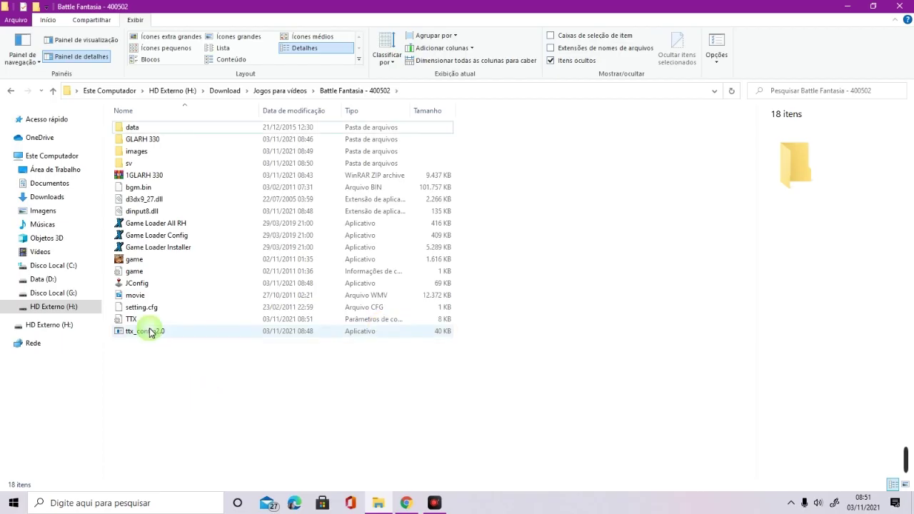
Open ttx_config2.0 to view the player key mappings and close it without saving.
left_click(151, 336)
double_click(152, 334)
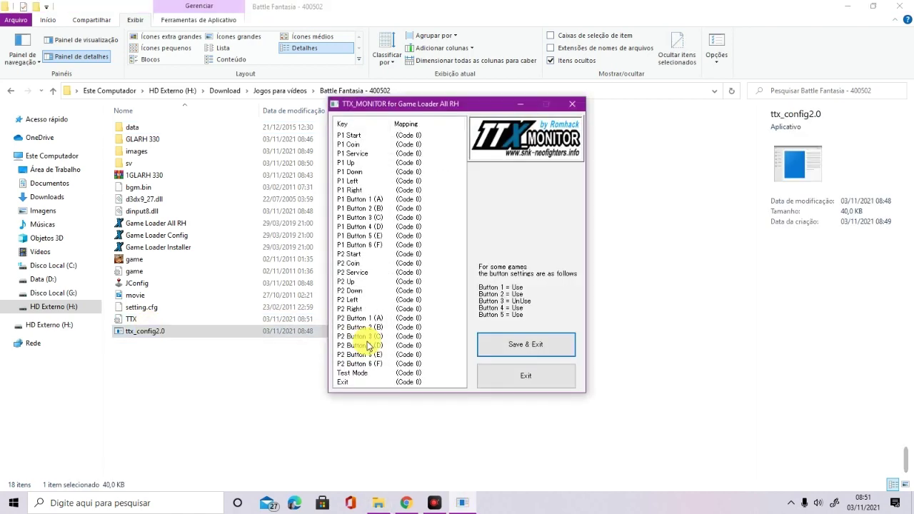
left_click(582, 103)
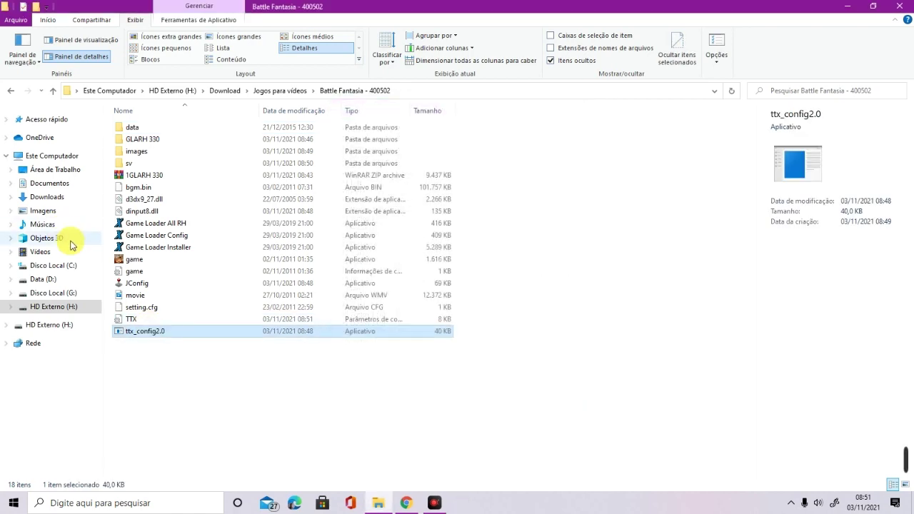
Open Game Loader Config and select ttx_monitor as the loader to use.
left_click(167, 236)
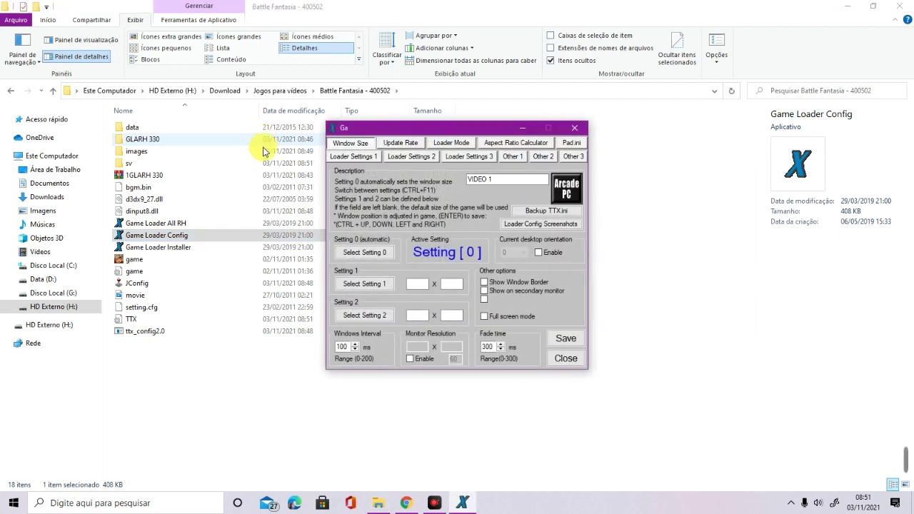
left_click(353, 155)
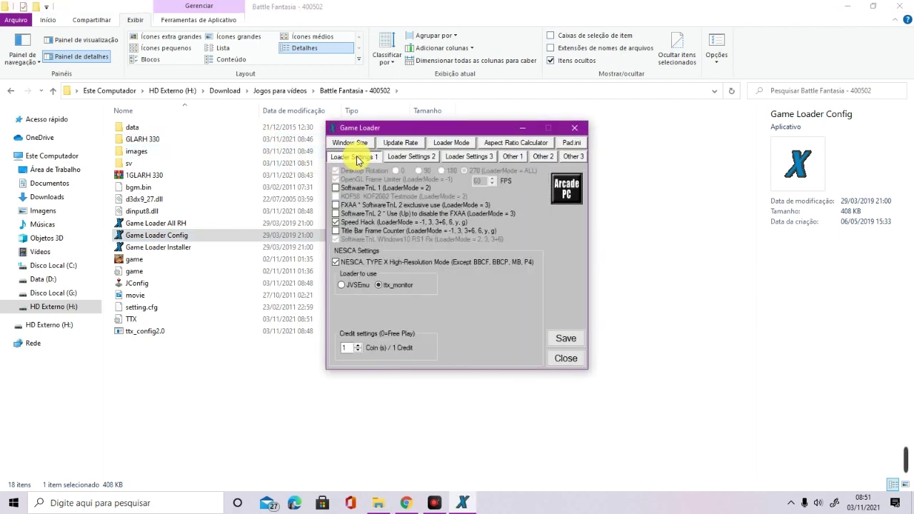
left_click(378, 285)
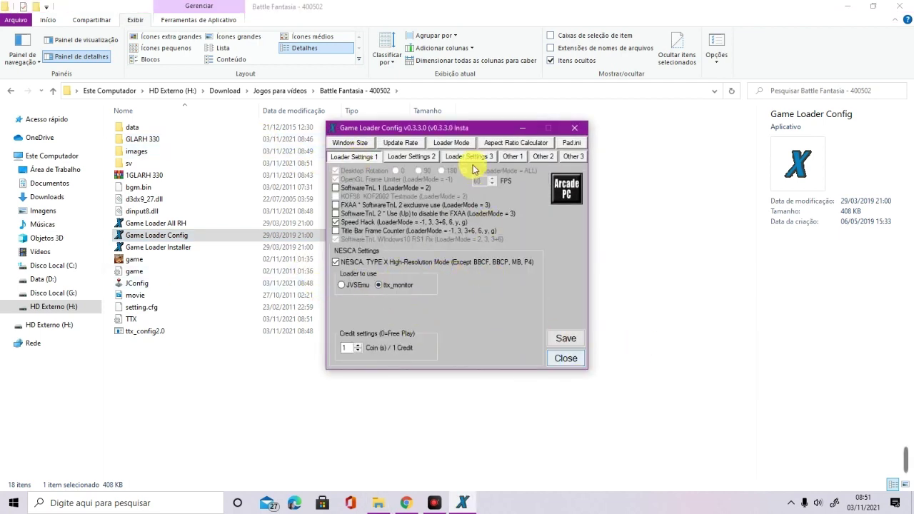
In ttx_config2.0, map P1 Start to Enter and P1 Coin to Space, and save the mapping on exit.
left_click(153, 332)
double_click(156, 334)
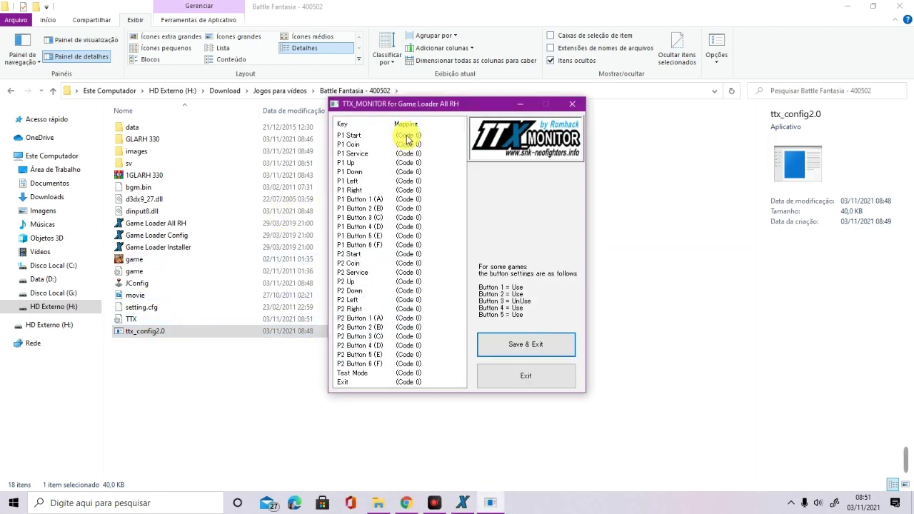
double_click(409, 135)
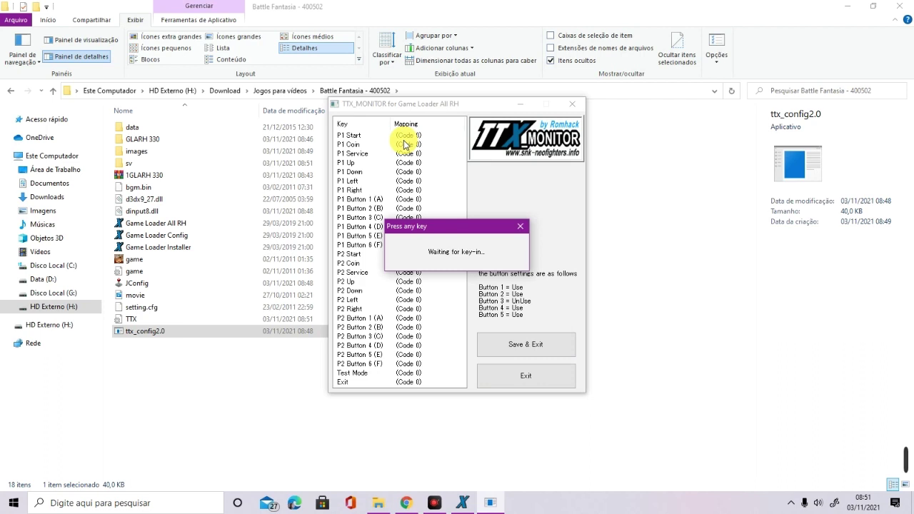
key("Return")
double_click(406, 146)
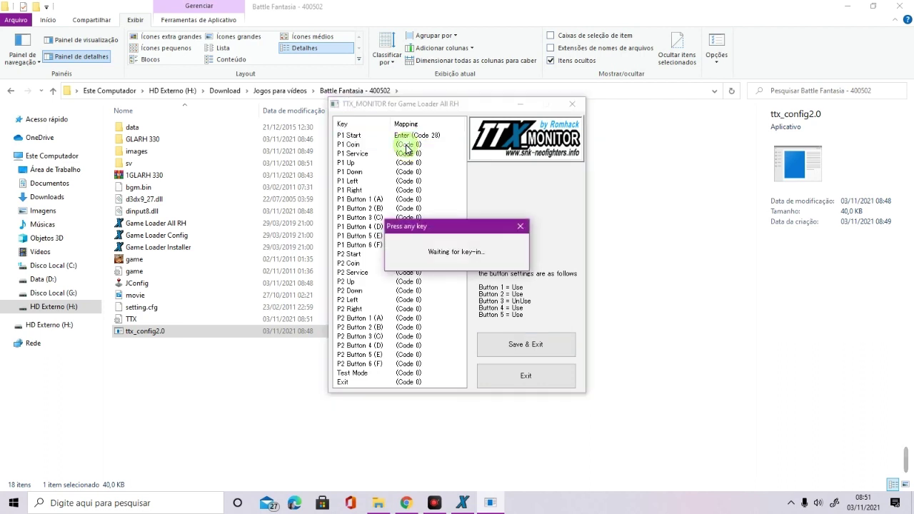
key("space")
left_click(532, 344)
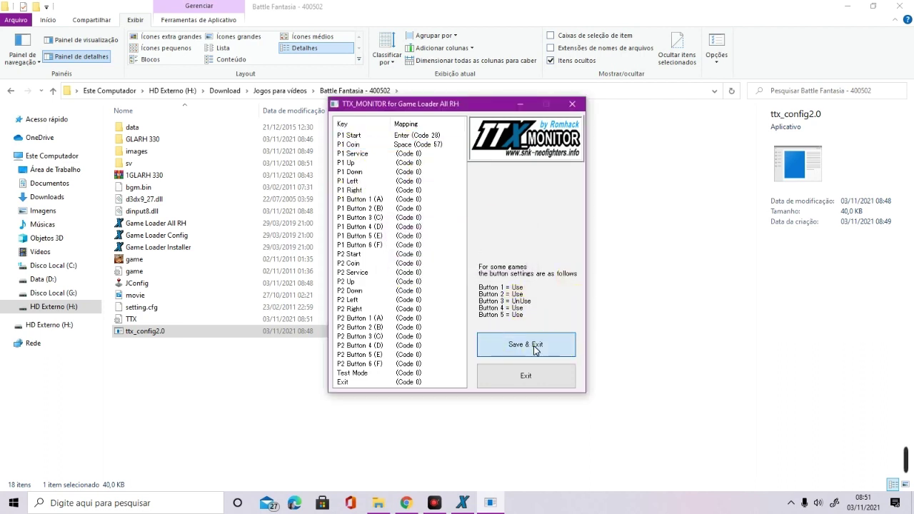
Return to Game Loader Config and select the automatic Setting 0 for the window size.
left_click(165, 235)
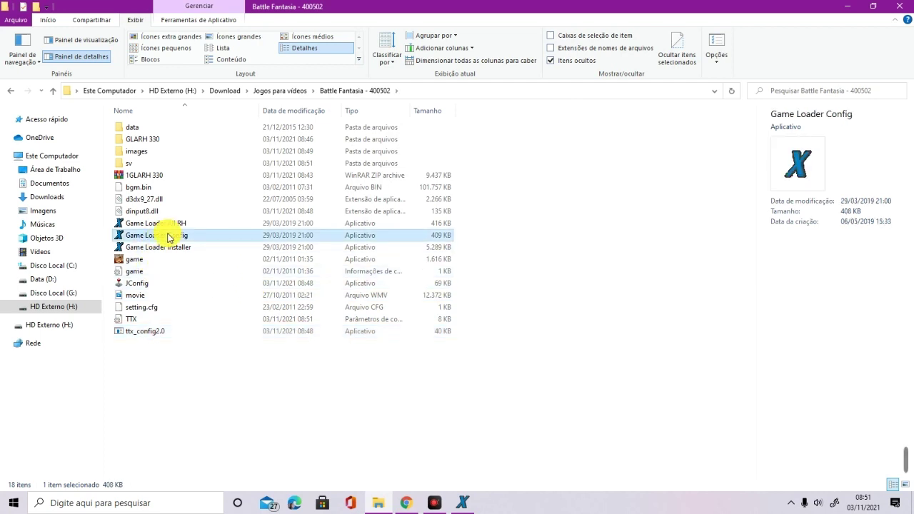
left_click(471, 500)
left_click_drag(421, 126, 373, 129)
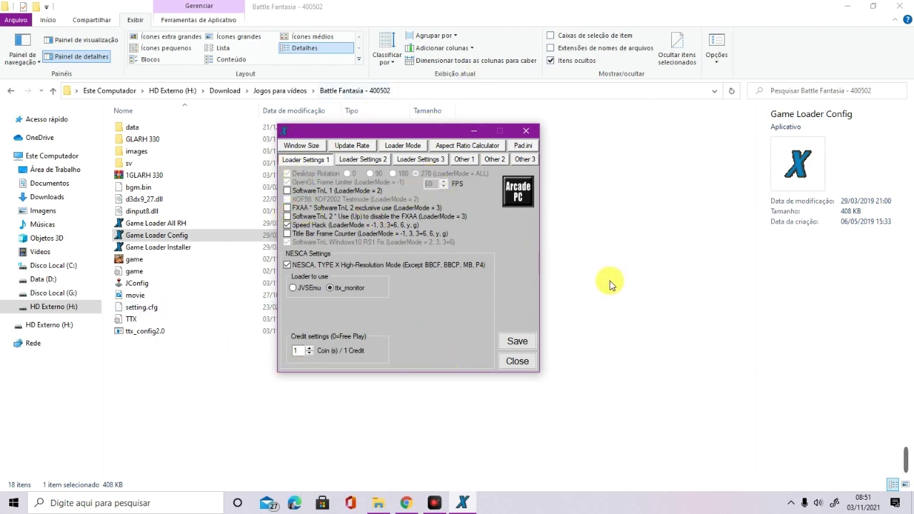
left_click(354, 164)
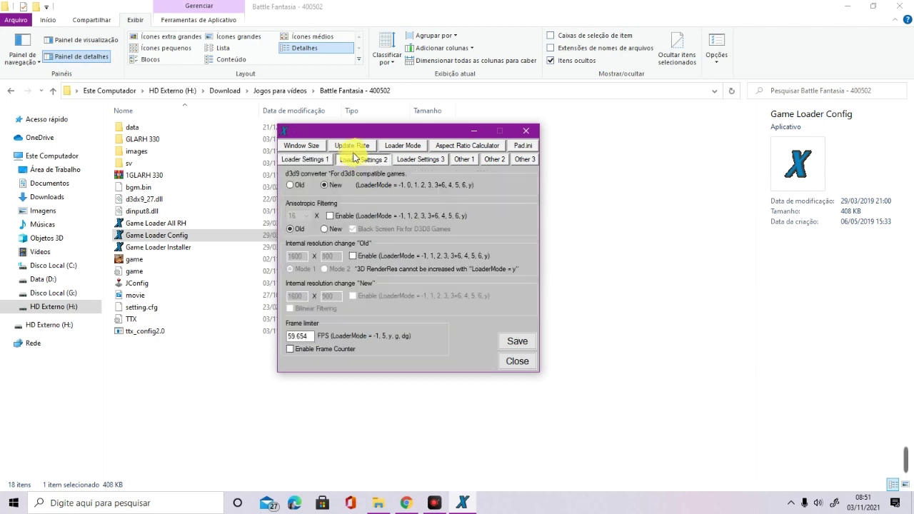
left_click(351, 147)
left_click(309, 152)
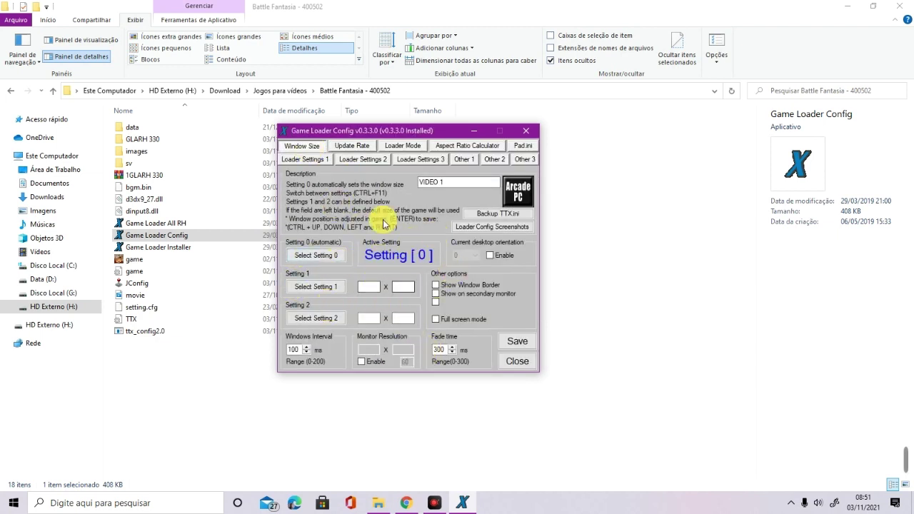
left_click(321, 257)
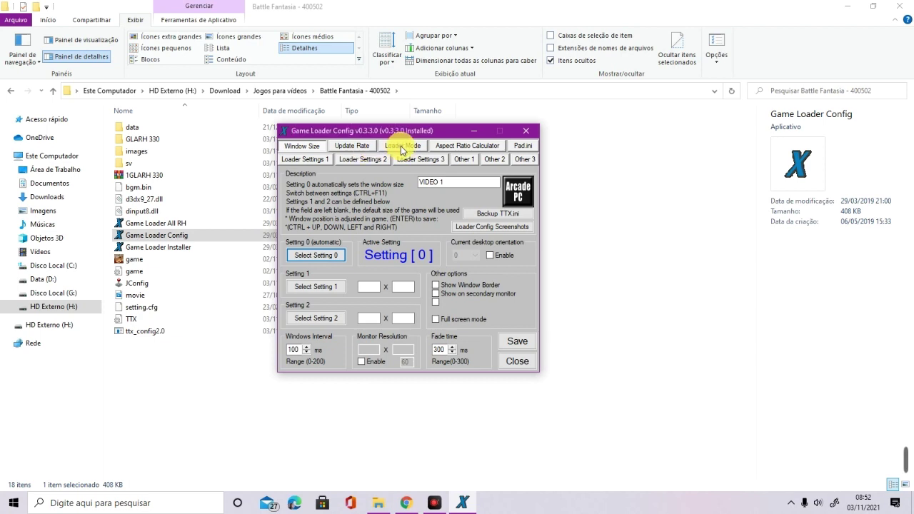
Set LoaderMode to 4 for full screen desktop resolution, save the settings to TTX.ini and close Game Loader Config.
left_click(402, 147)
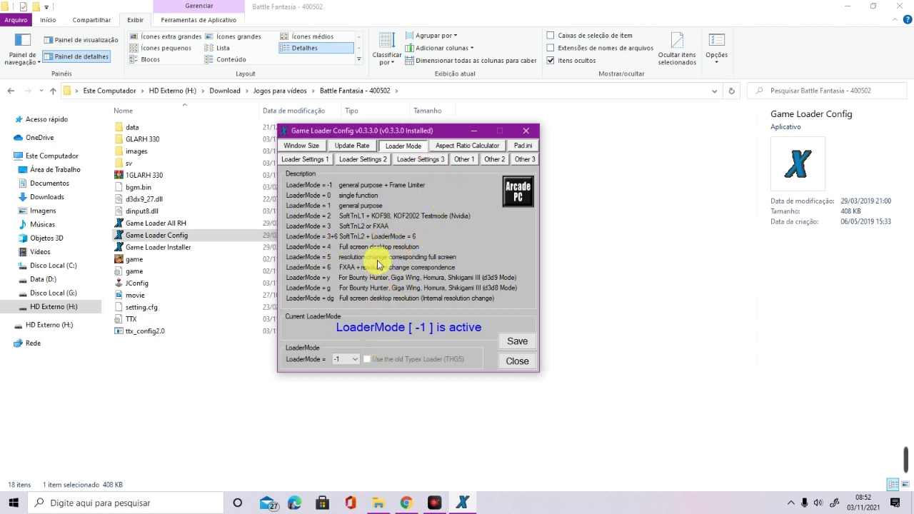
left_click(356, 360)
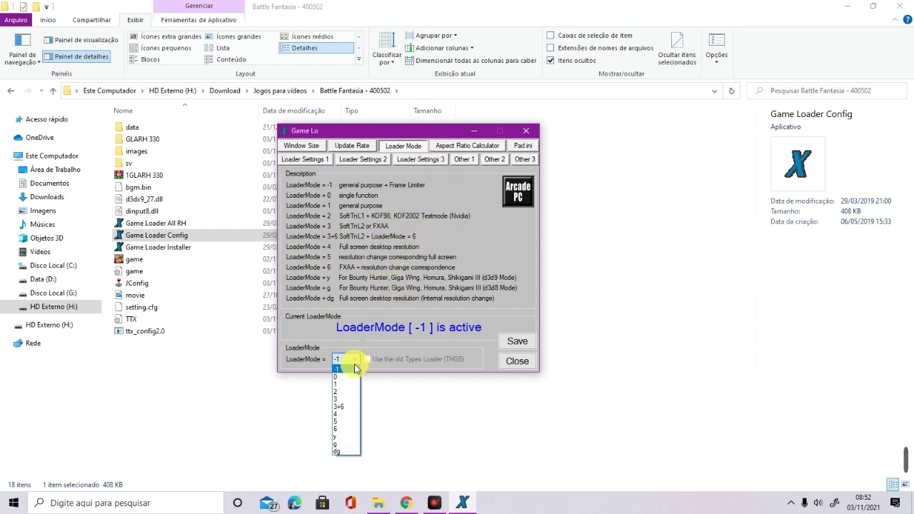
left_click(343, 414)
left_click(511, 342)
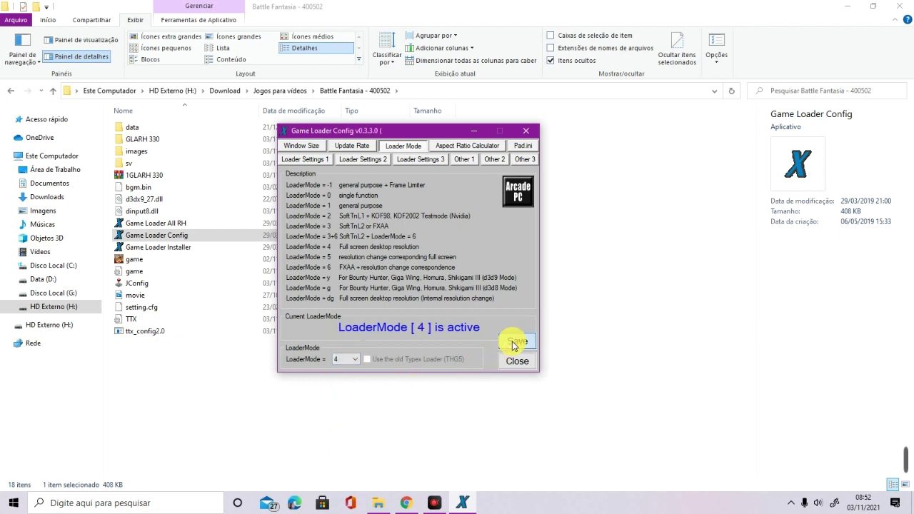
left_click(516, 341)
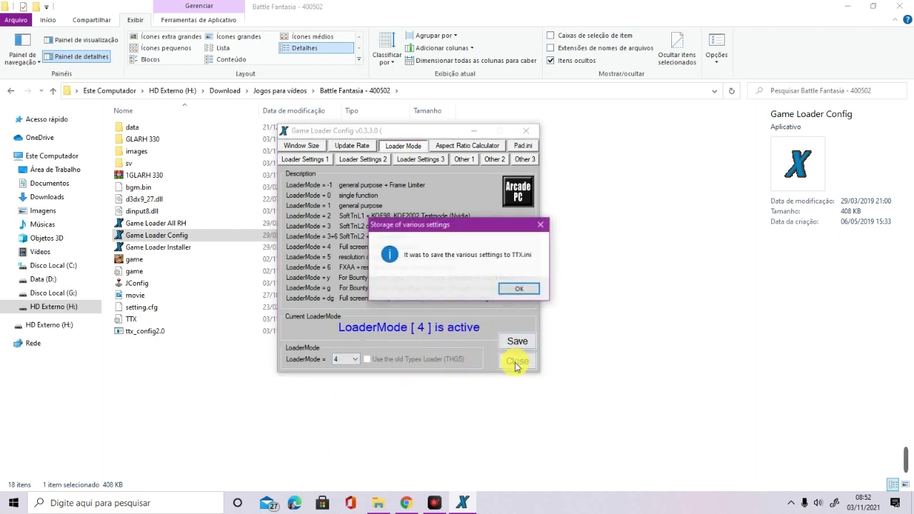
left_click(519, 288)
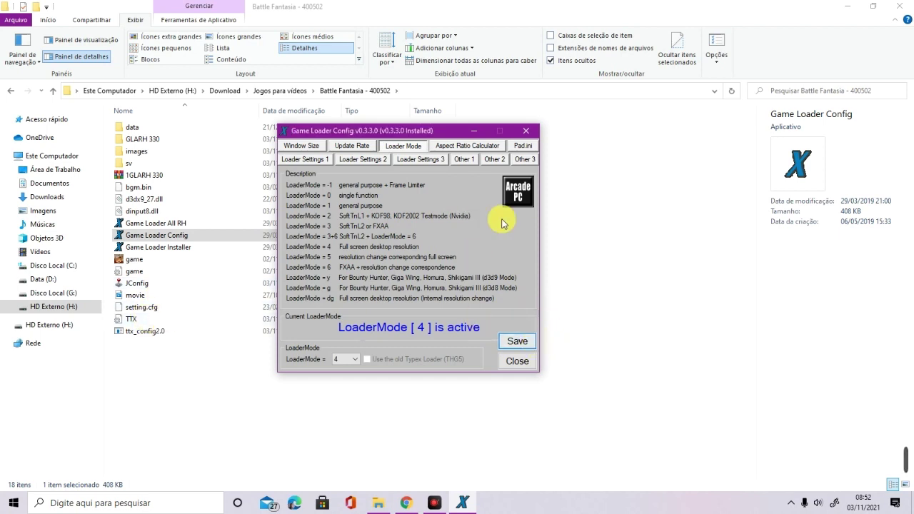
left_click(518, 361)
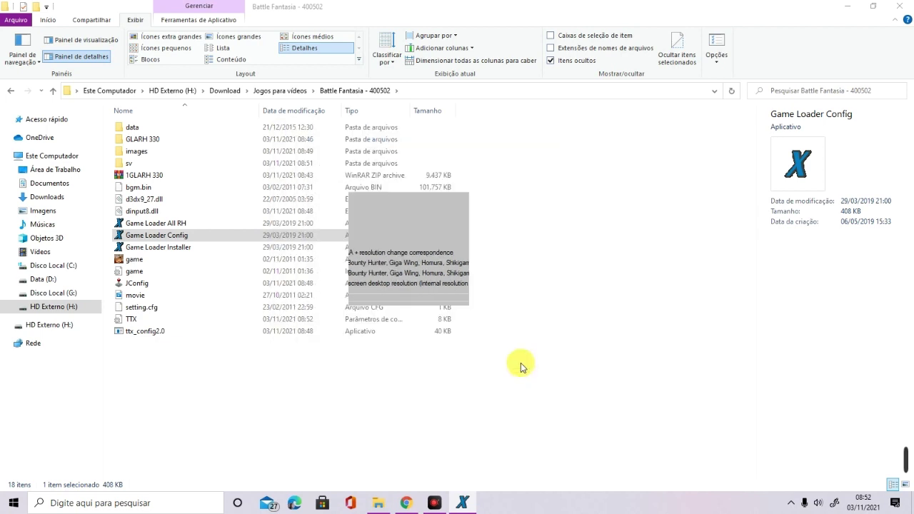
Reopen Game Loader Config from the game folder and bring up its Other 3 settings.
left_click(175, 247)
left_click(178, 234)
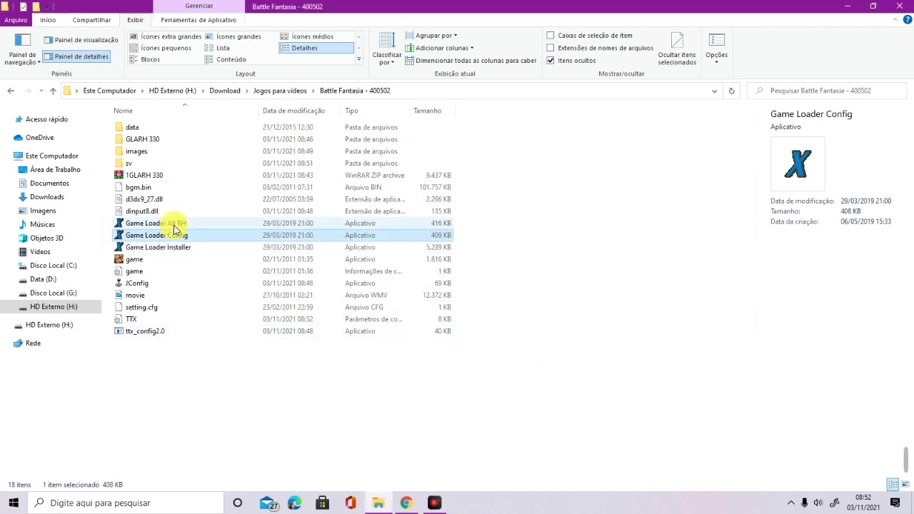
left_click(179, 222)
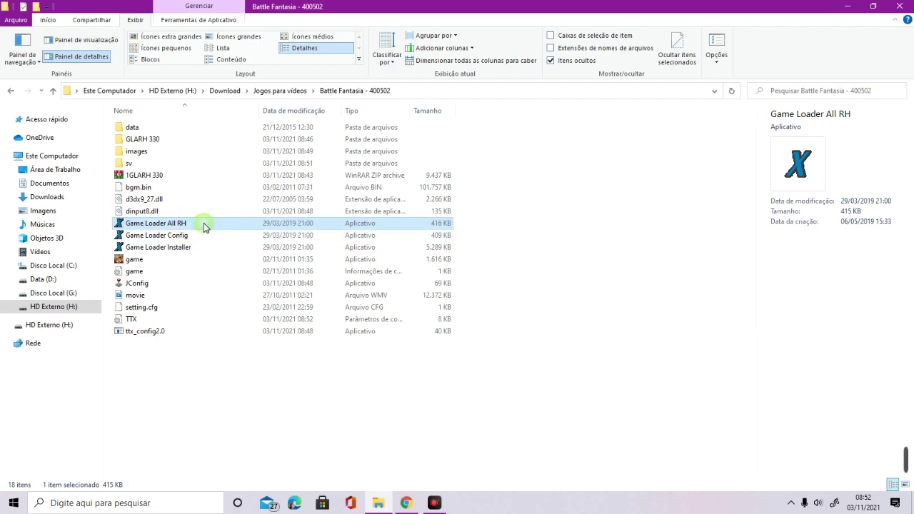
left_click(153, 240)
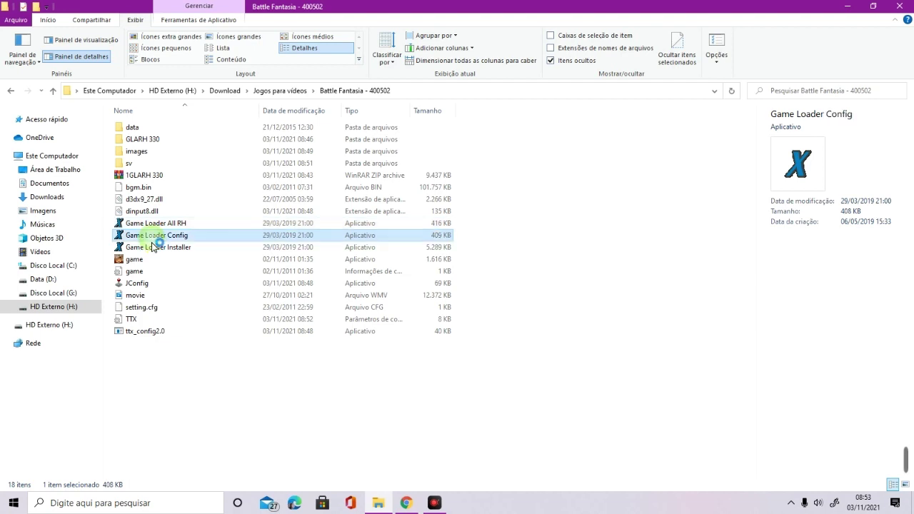
double_click(153, 242)
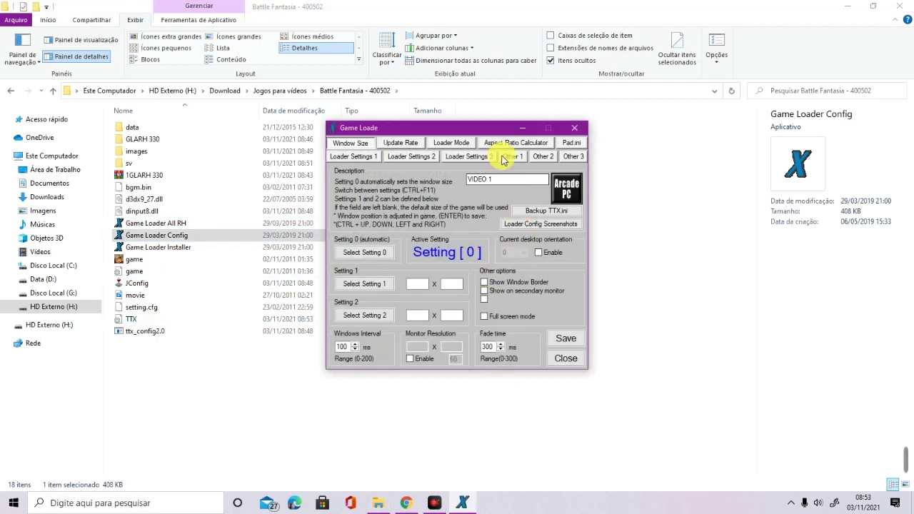
left_click(514, 156)
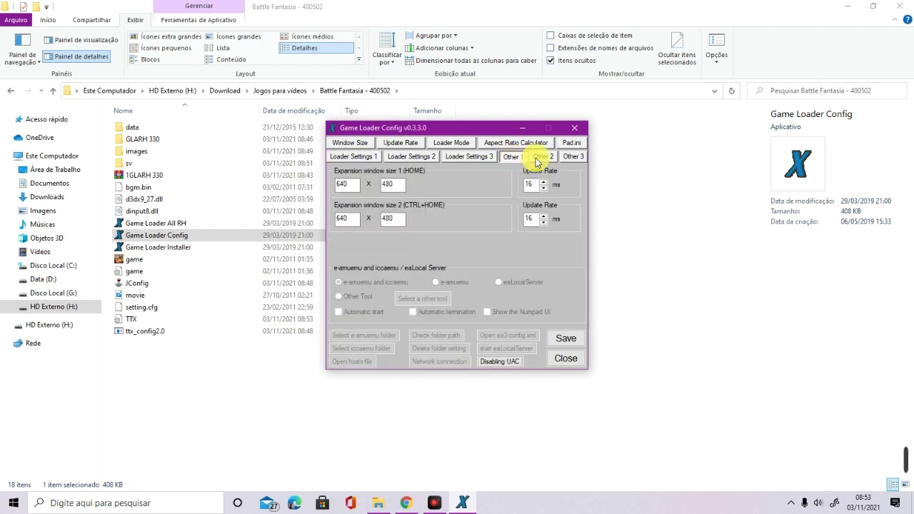
left_click(545, 158)
left_click(571, 158)
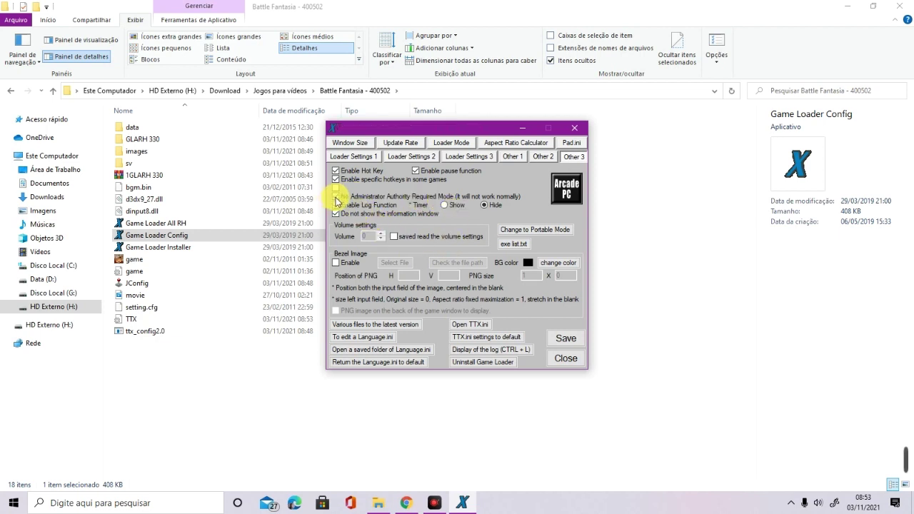
Enable No Administrator Authority Required Mode and the log function, save the settings and close Game Loader Config.
left_click(335, 196)
left_click(335, 205)
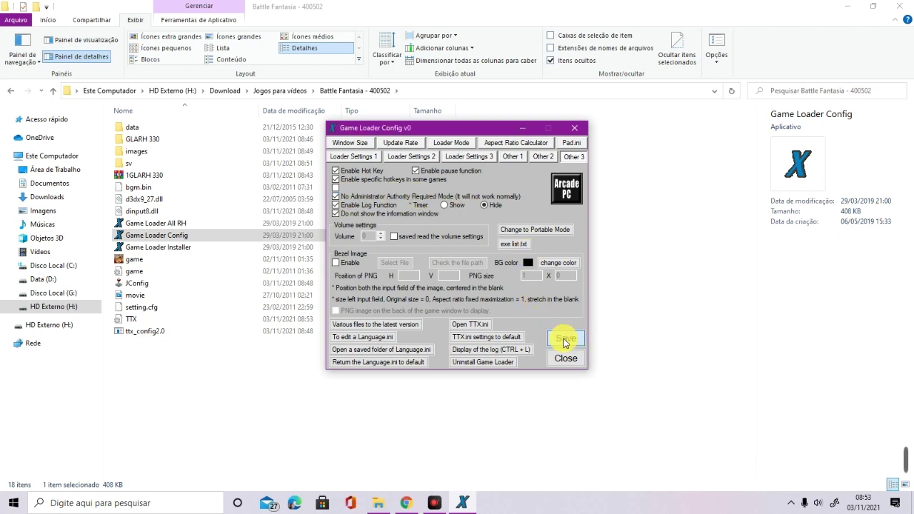
left_click(563, 341)
left_click(529, 287)
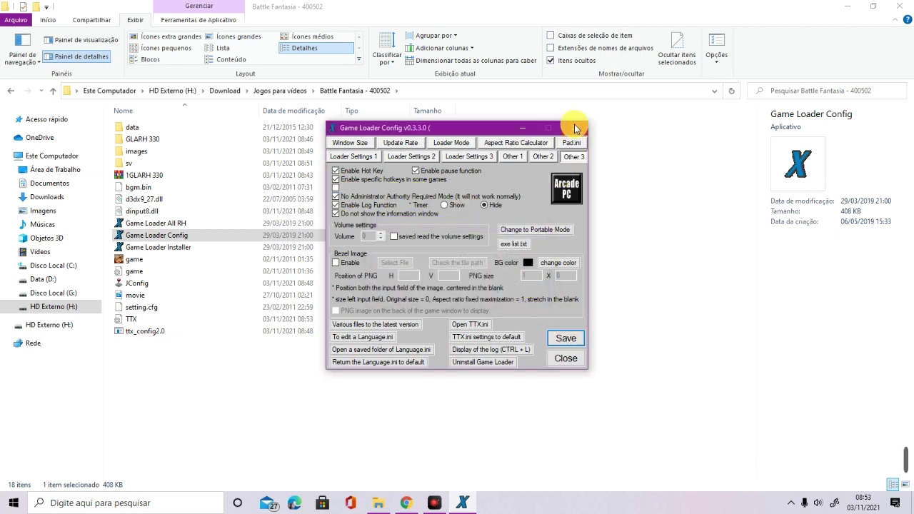
left_click(575, 128)
Launch Battle Fantasia with Game Loader All RH, insert credits and start a player 1 game.
double_click(176, 226)
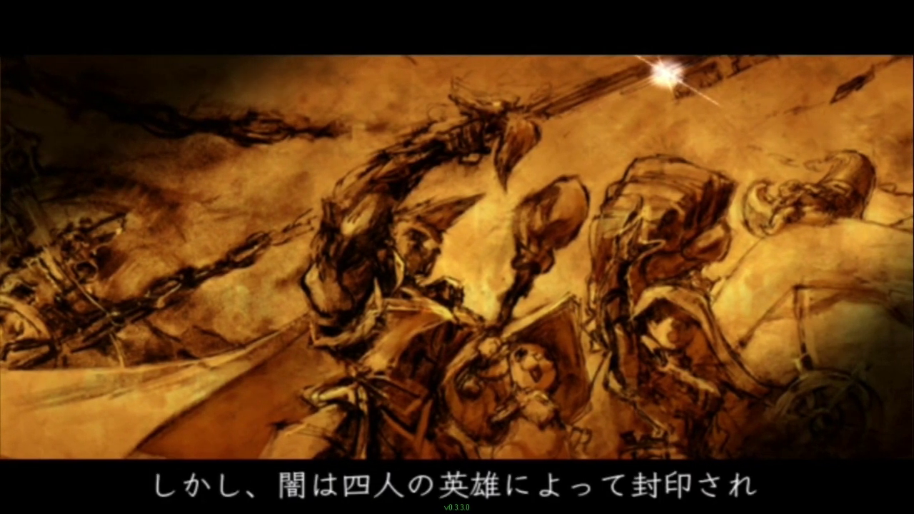
key("5")
key("5")
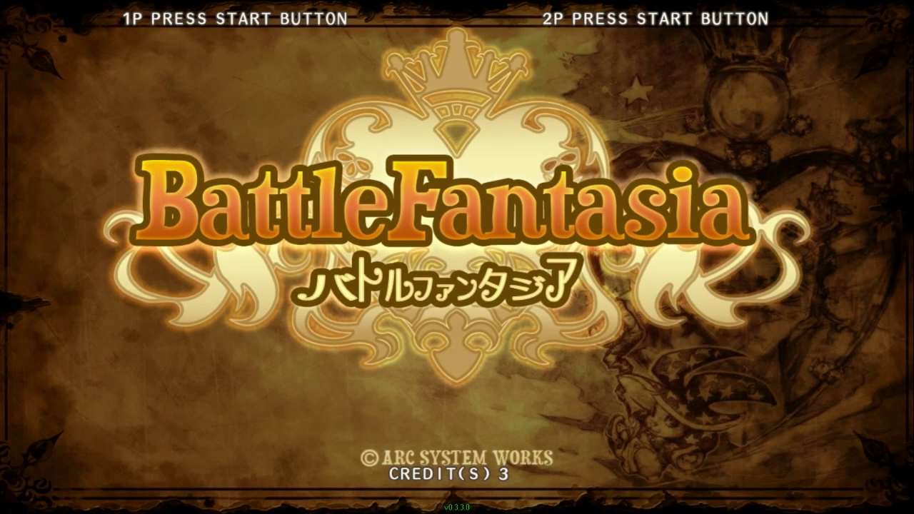
key("5")
key("1")
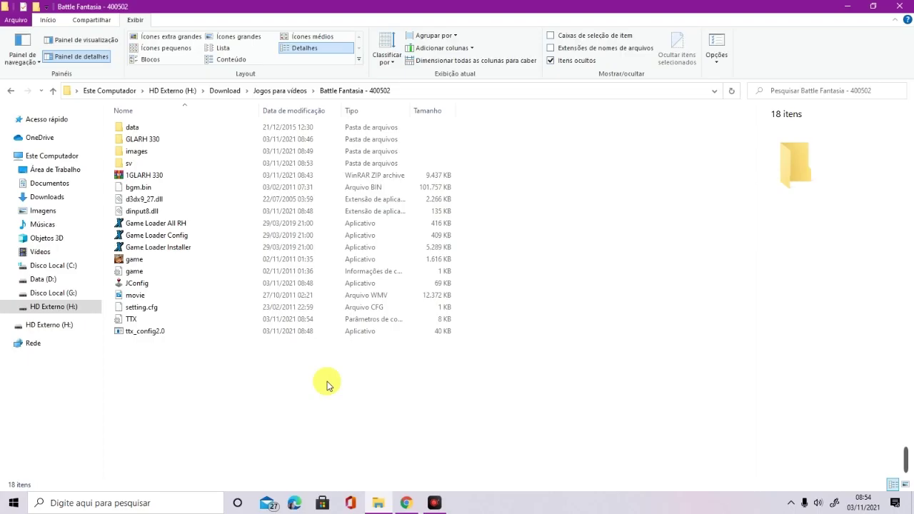
Launch Game Loader All RH once more for another test and select Game Loader Config back in the game folder.
left_click(293, 394)
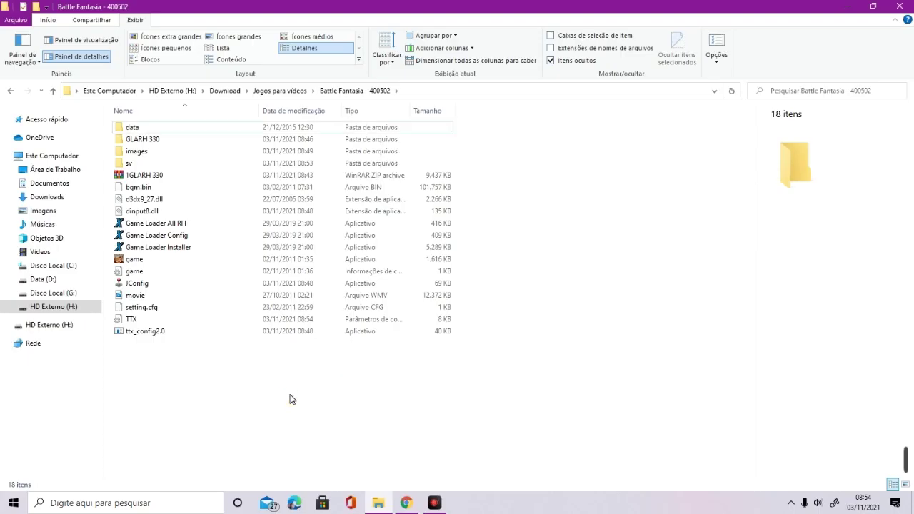
double_click(164, 226)
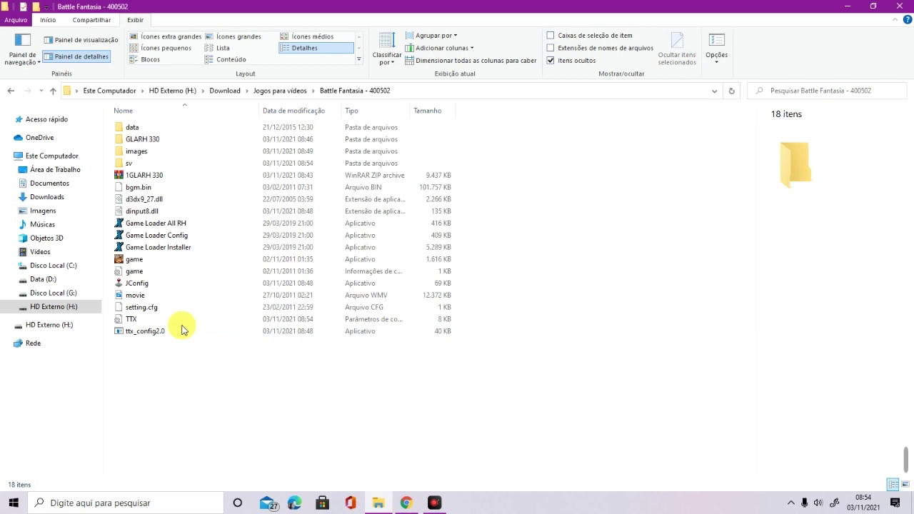
left_click(169, 236)
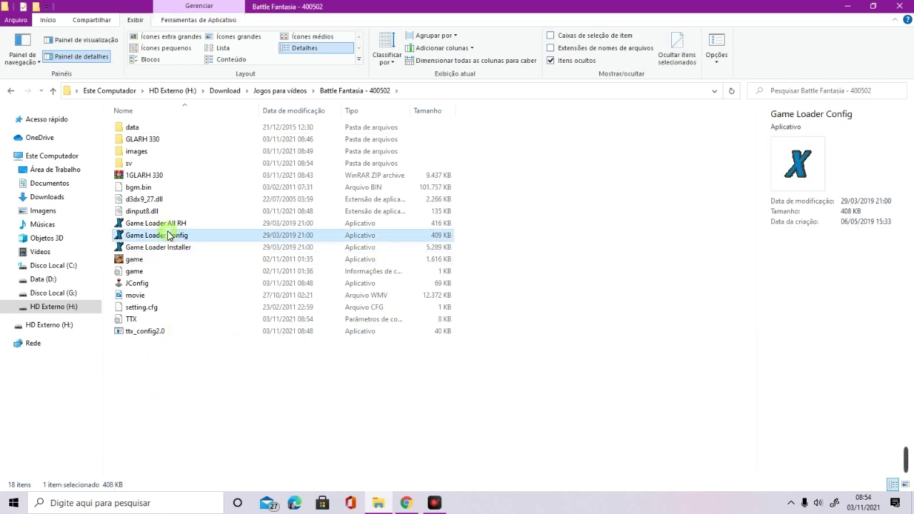
Check the sv folder, then open the Game Loader All RH folder in the user profile's AppData\Roaming on drive C.
double_click(129, 164)
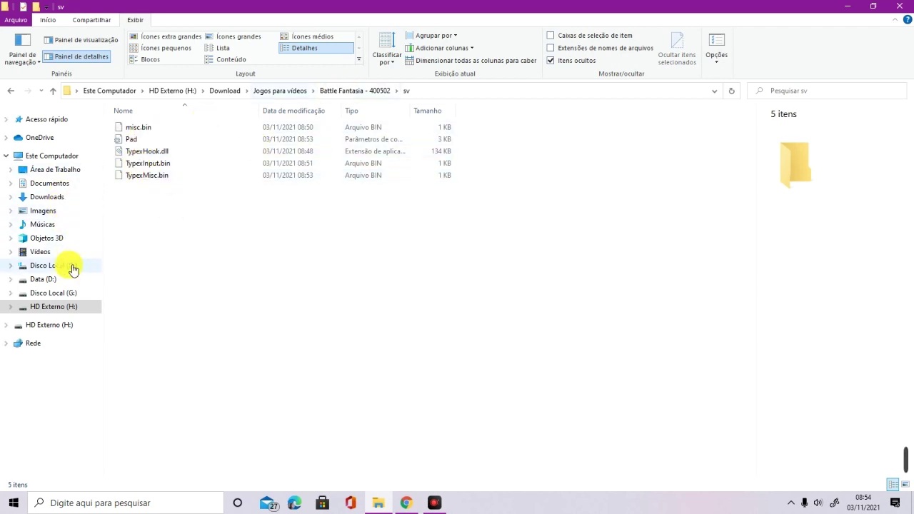
left_click(72, 267)
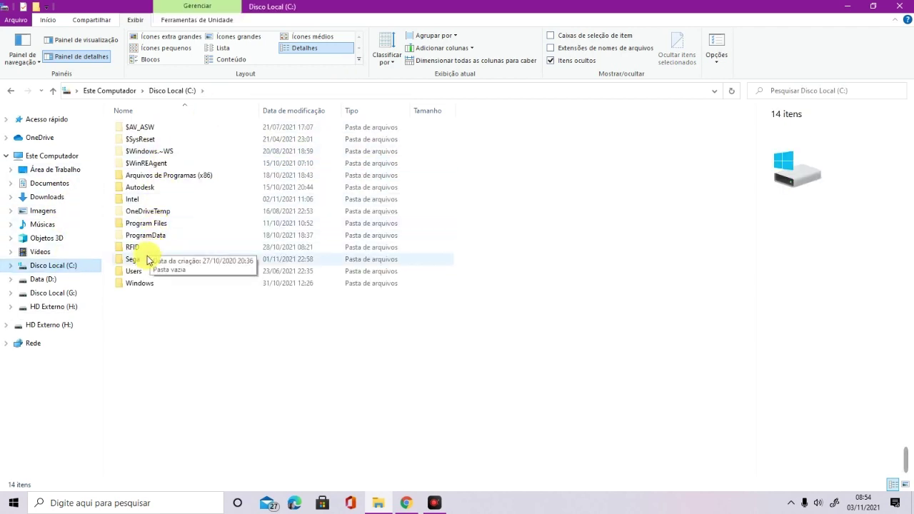
double_click(144, 271)
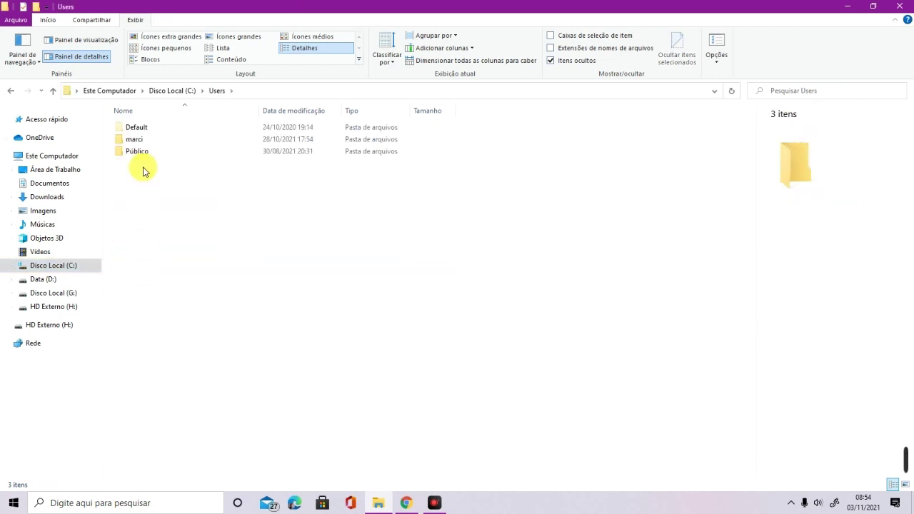
double_click(138, 141)
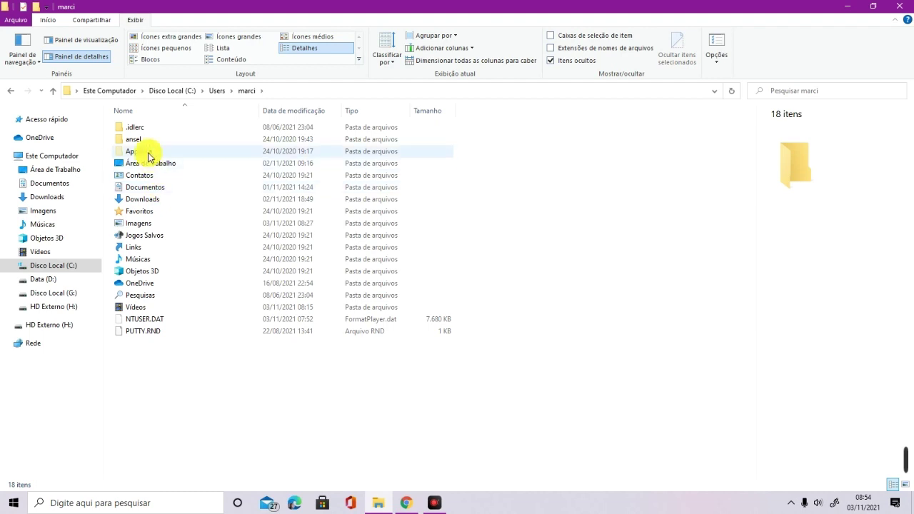
double_click(147, 152)
double_click(148, 153)
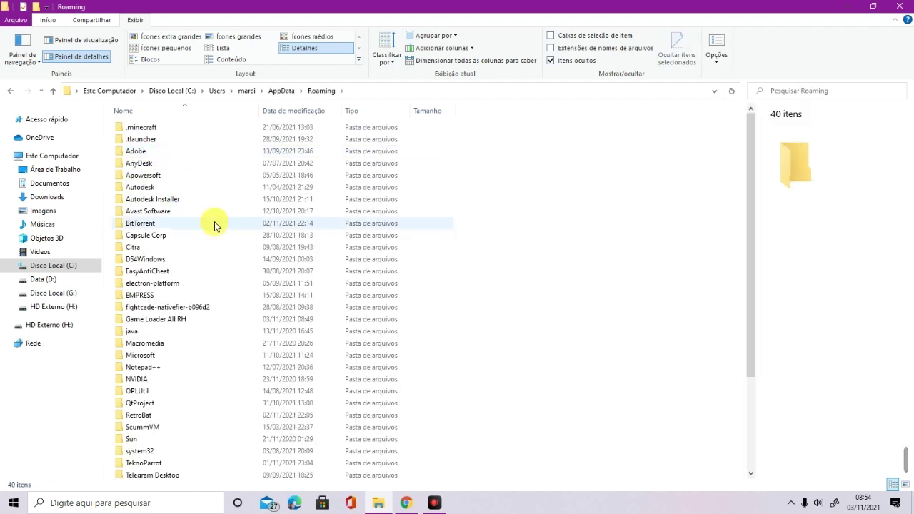
double_click(184, 320)
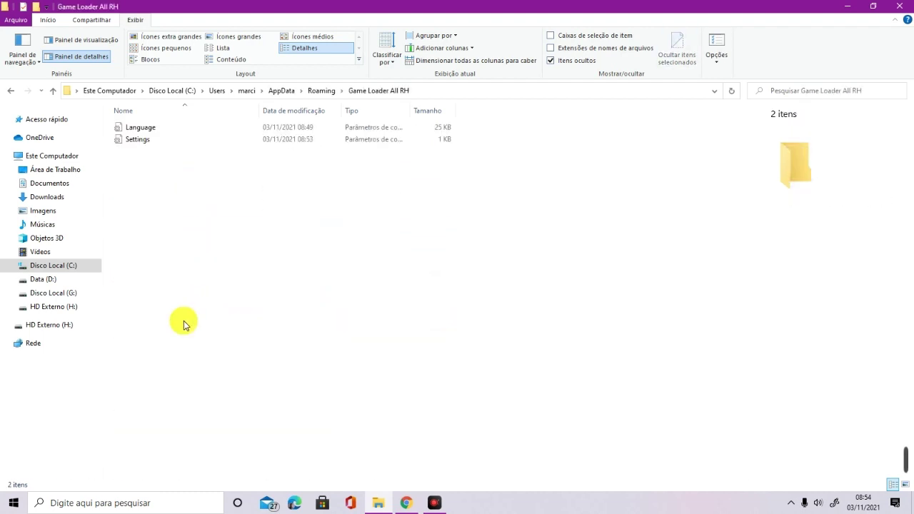
Open the Language file in Notepad, examine its per-tab text entries for the loader configuration, and close it.
left_click(141, 131)
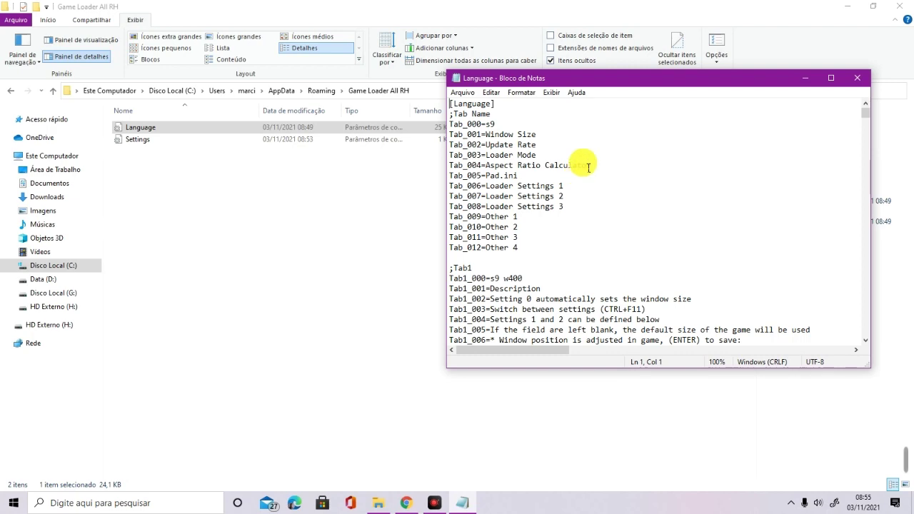
scroll(588, 167, "down", 4)
scroll(588, 167, "up", 5)
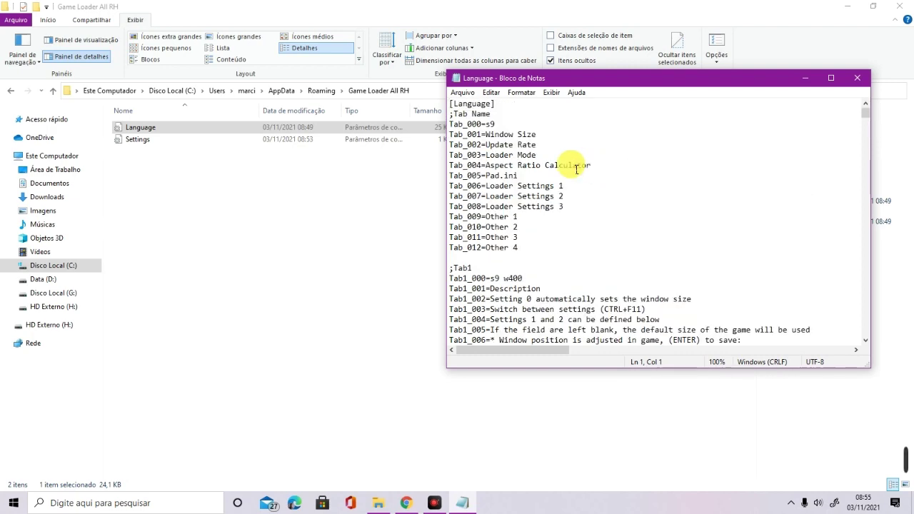
scroll(557, 157, "down", 13)
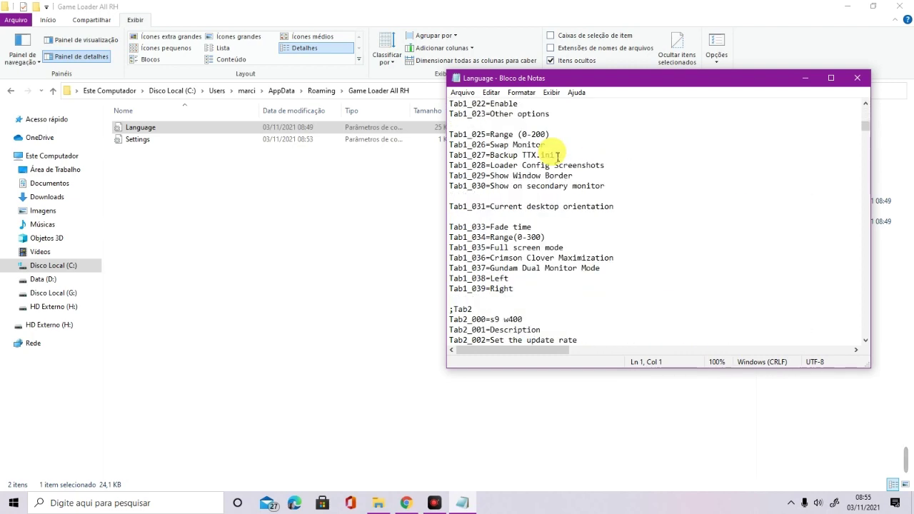
scroll(557, 156, "down", 4)
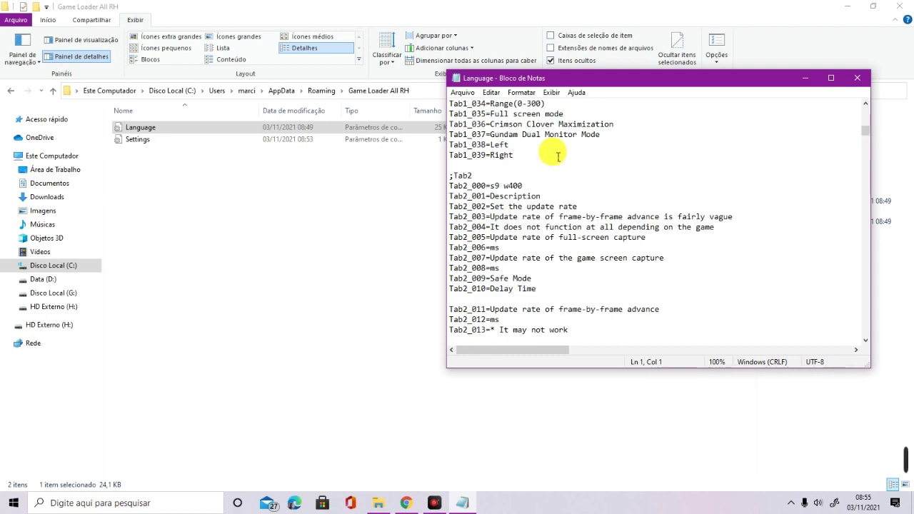
scroll(557, 156, "down", 10)
scroll(557, 156, "down", 4)
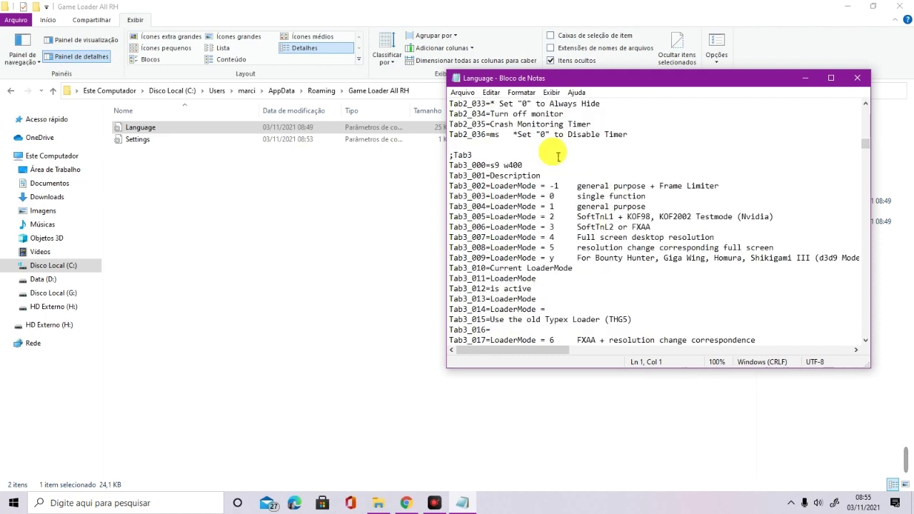
scroll(557, 156, "down", 9)
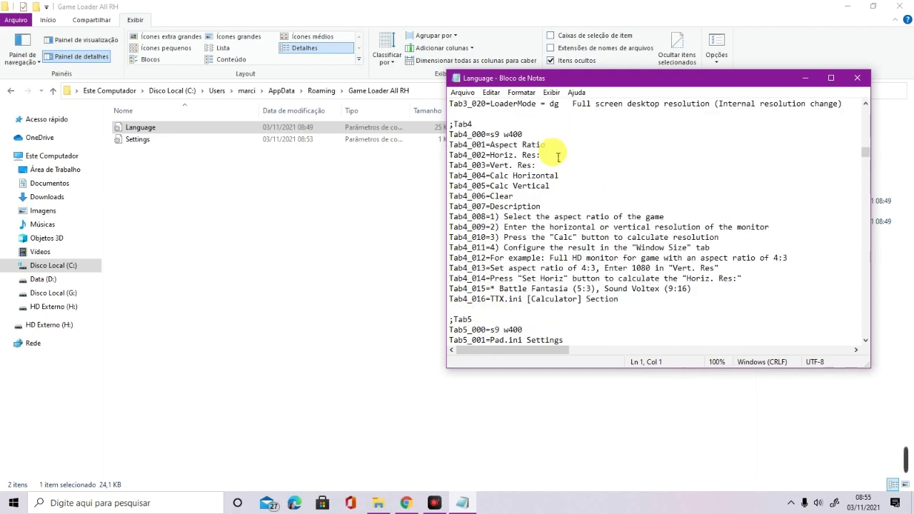
scroll(558, 157, "down", 20)
left_click(859, 78)
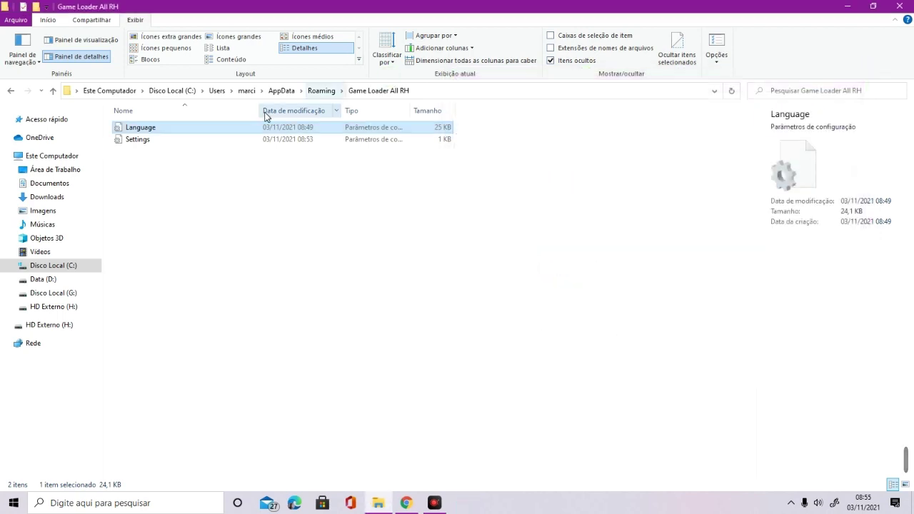
Set Show to 0 in the FileVersion section of the Settings file, save it and close Notepad.
double_click(132, 137)
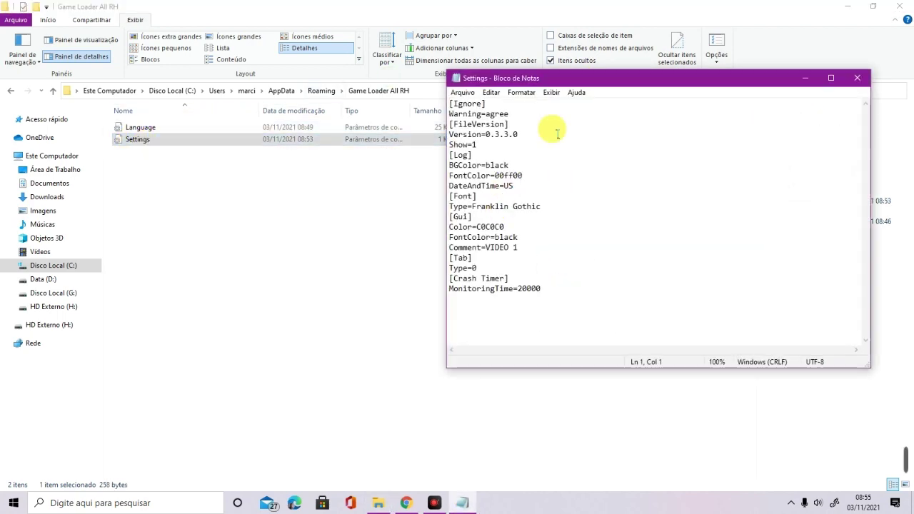
left_click(521, 116)
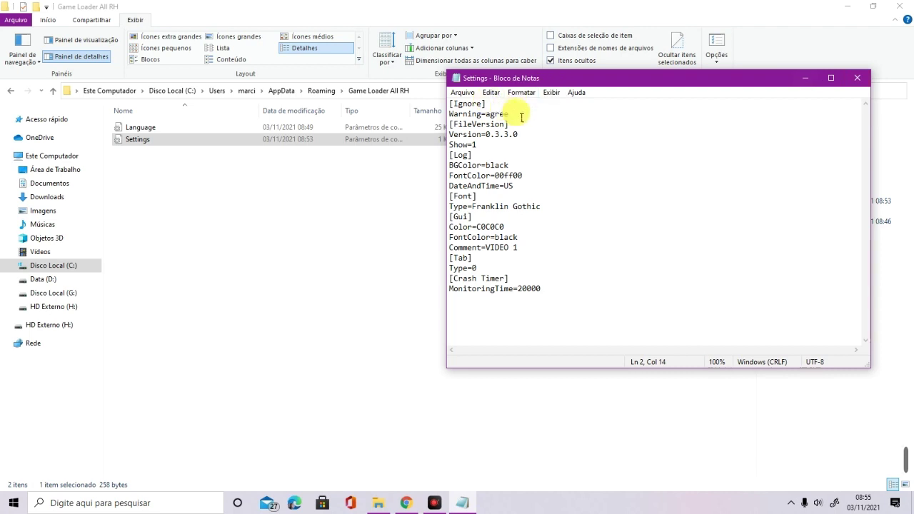
left_click_drag(521, 115, 564, 310)
left_click(537, 149)
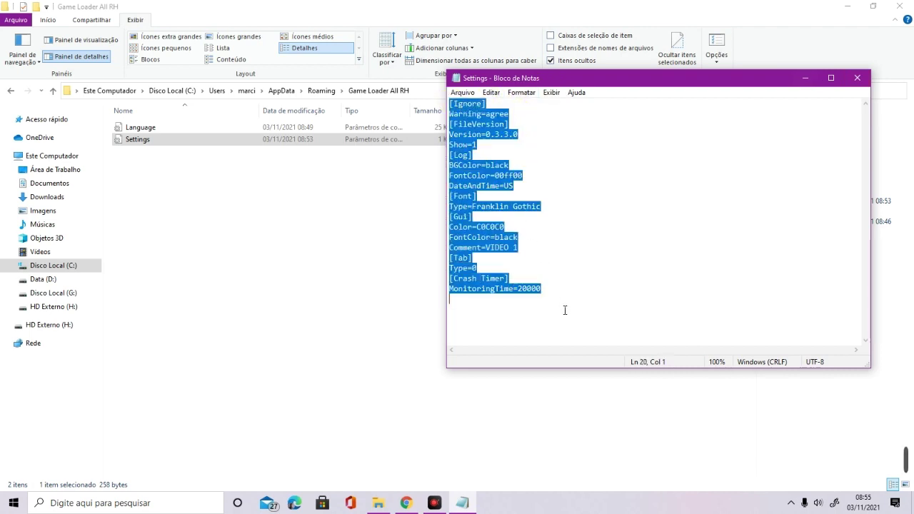
left_click(497, 135)
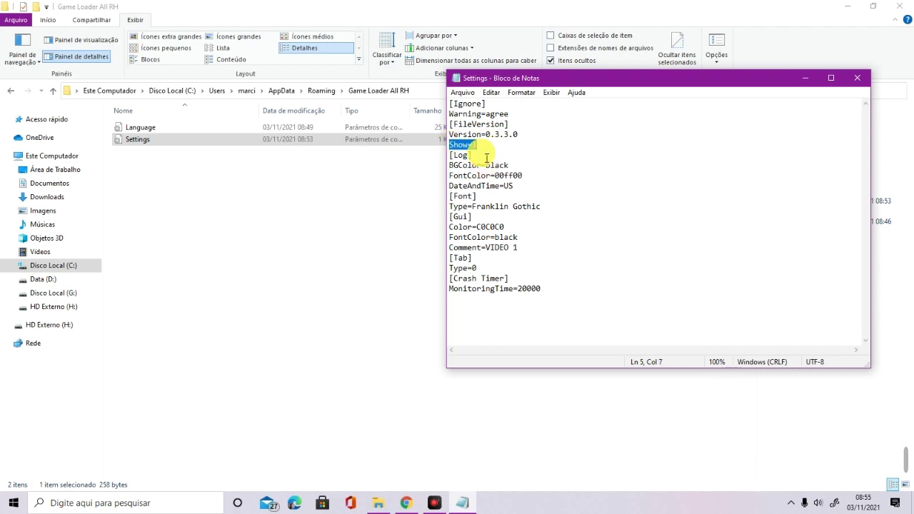
left_click(486, 156)
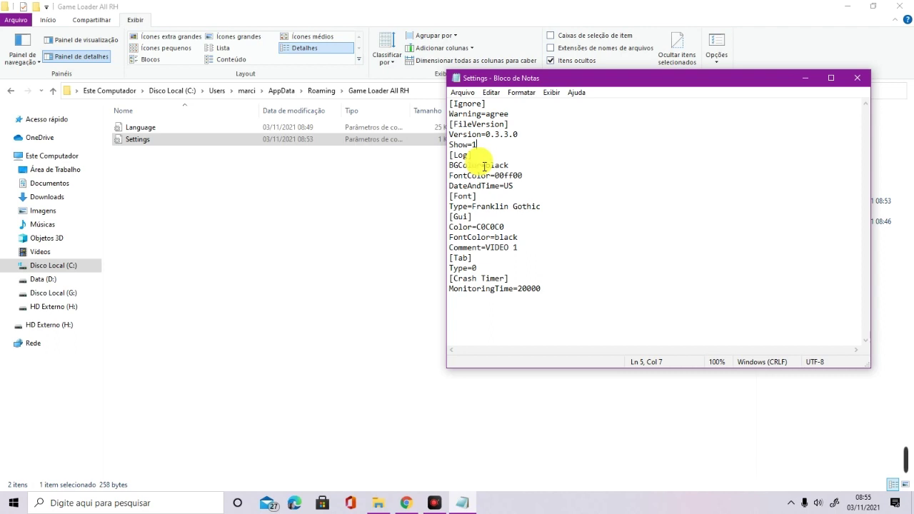
type("0")
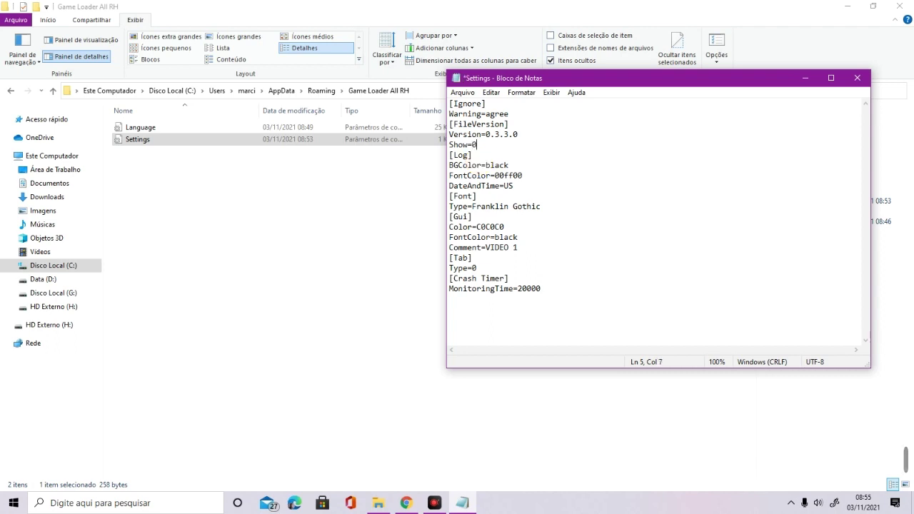
left_click(462, 92)
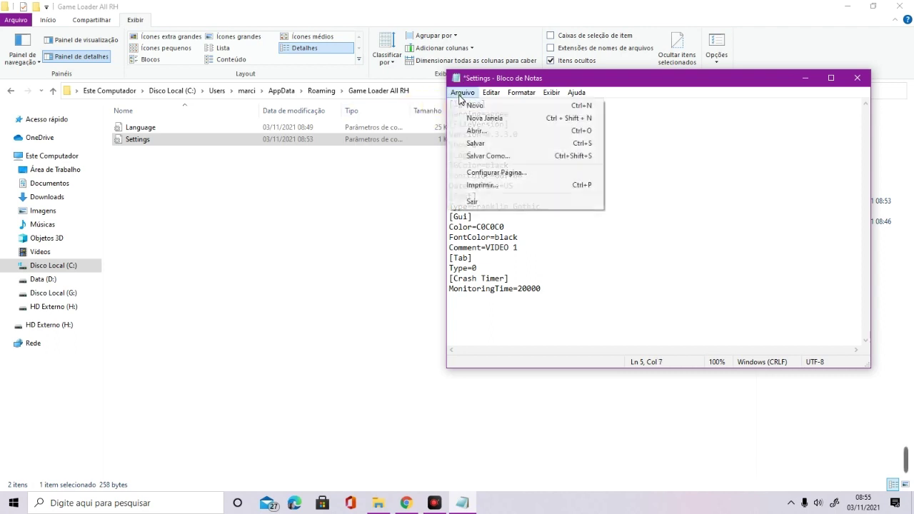
left_click(475, 142)
left_click(855, 78)
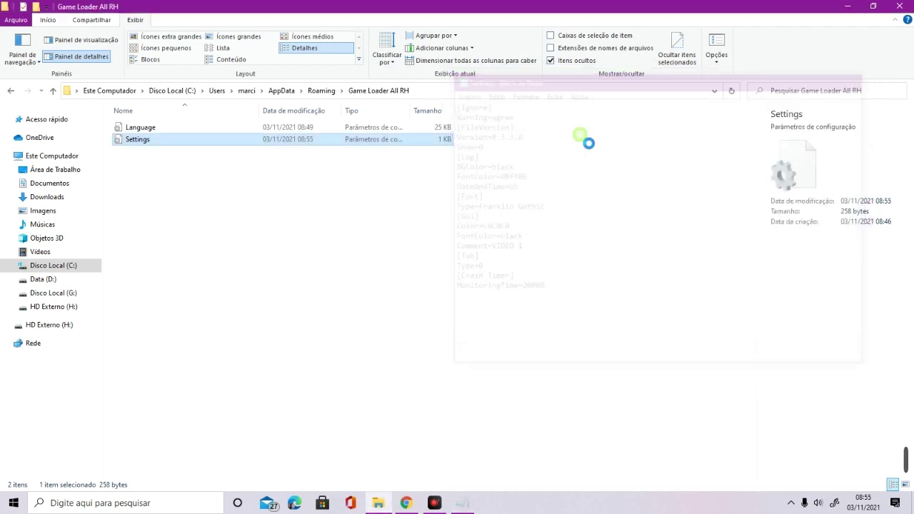
Return to the Battle Fantasia - 400502 folder on HD Externo (H:) and try to launch Game Loader All RH.
left_click(64, 307)
double_click(155, 163)
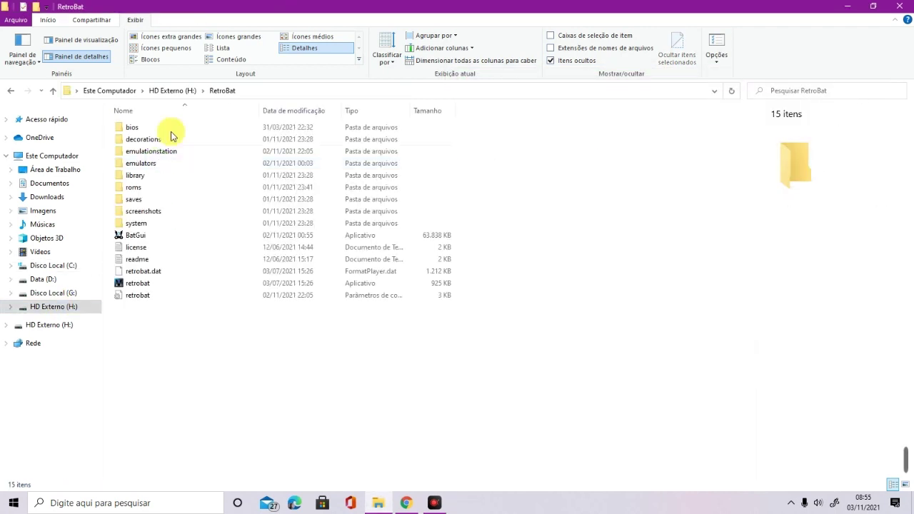
left_click(184, 94)
double_click(155, 140)
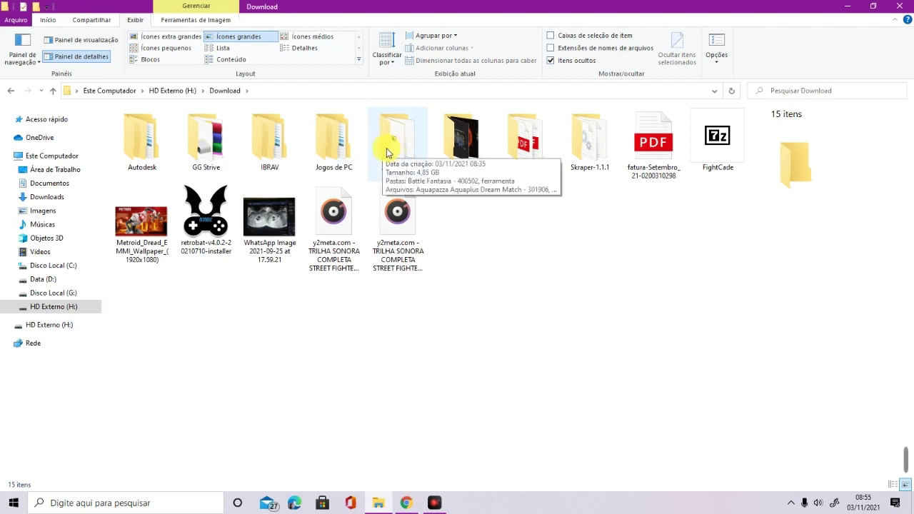
double_click(388, 140)
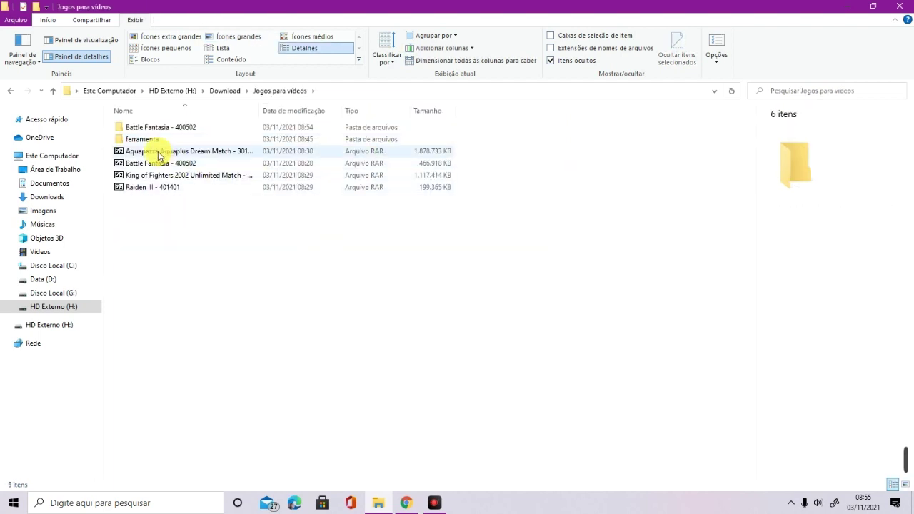
double_click(153, 127)
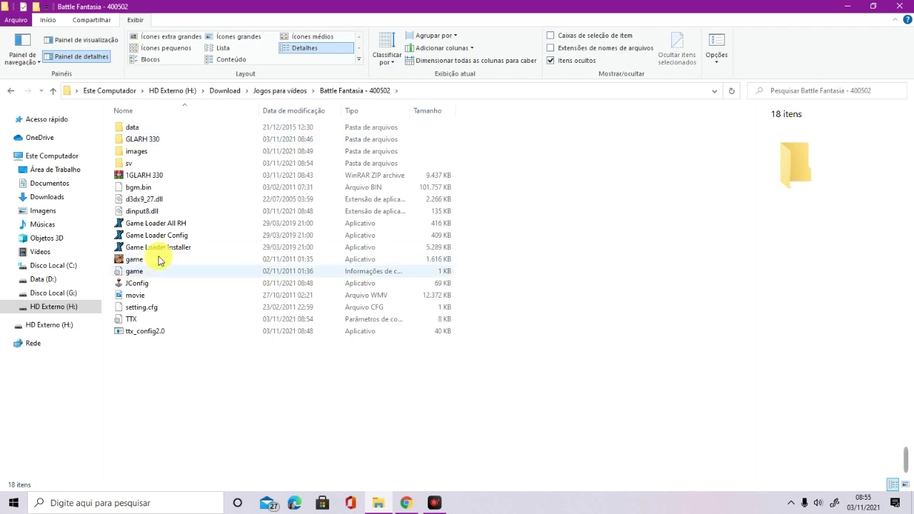
left_click(160, 224)
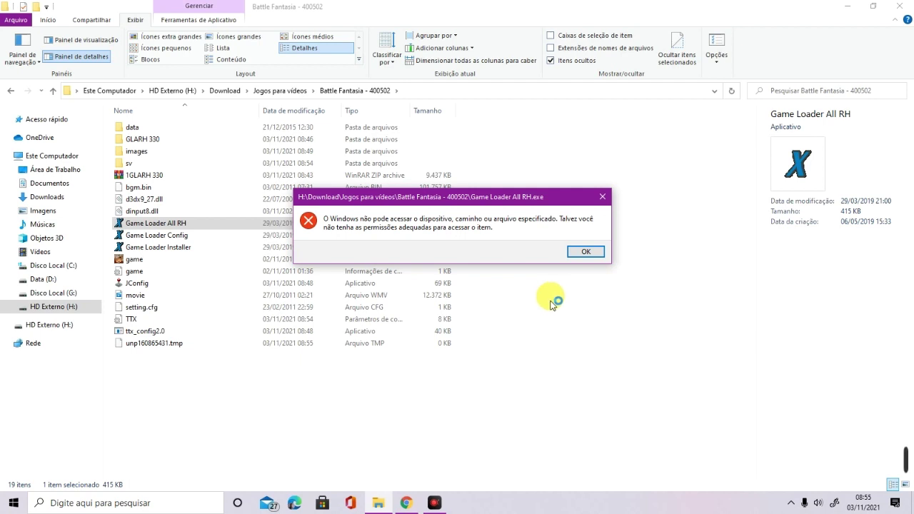
left_click(585, 253)
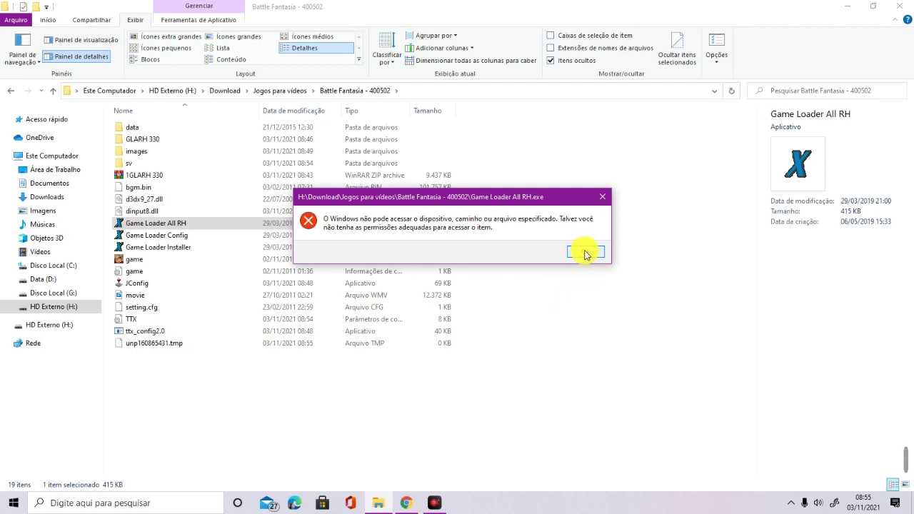
Disable all Avast shield modules for 10 minutes.
left_click(790, 504)
right_click(811, 457)
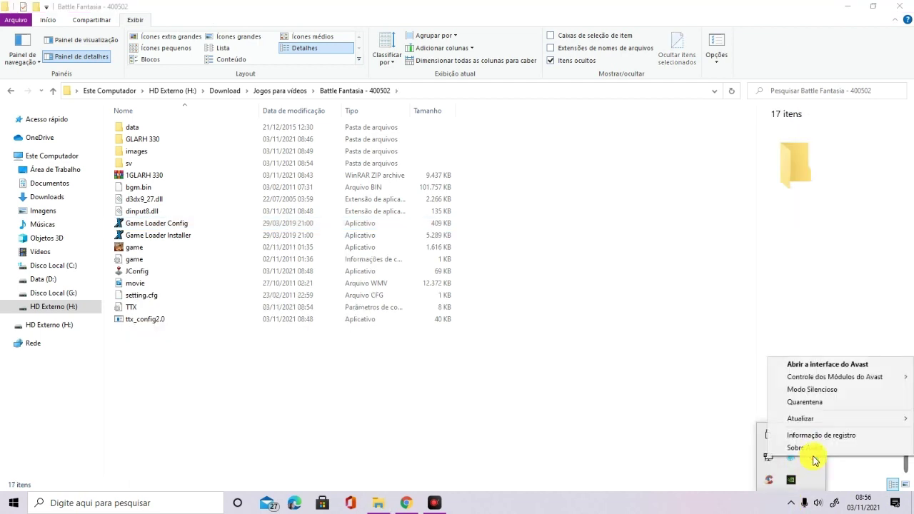
mouse_move(811, 382)
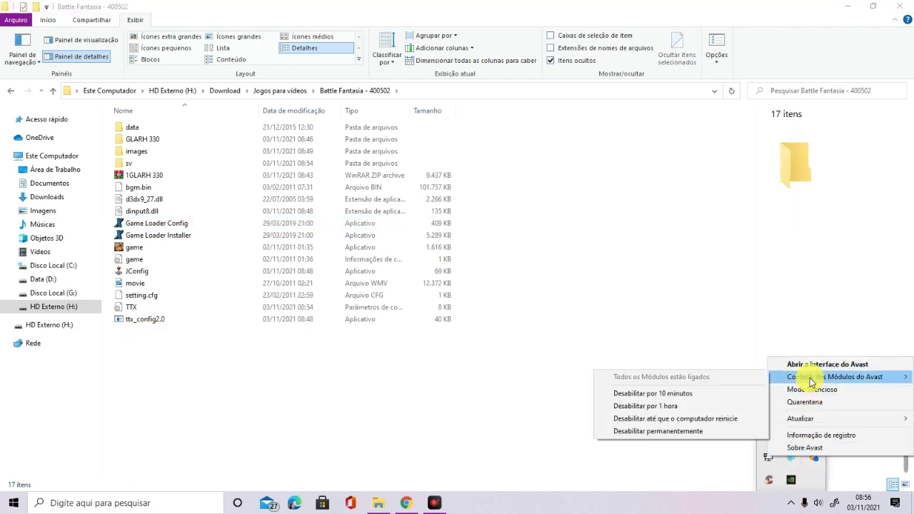
left_click(663, 393)
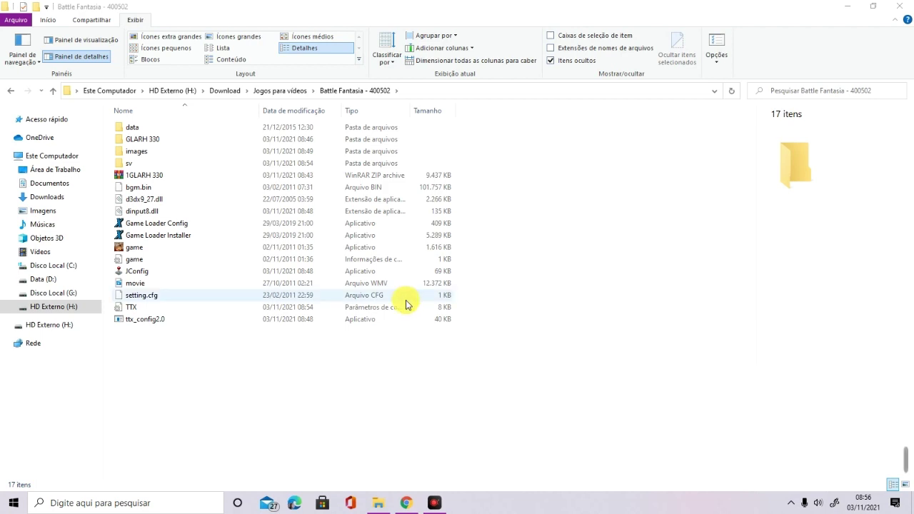
Extract the 1GLARH 330 archive into the game folder with 7-Zip, replacing all existing files, and open the GLARH 330 folder.
left_click(160, 141)
double_click(160, 141)
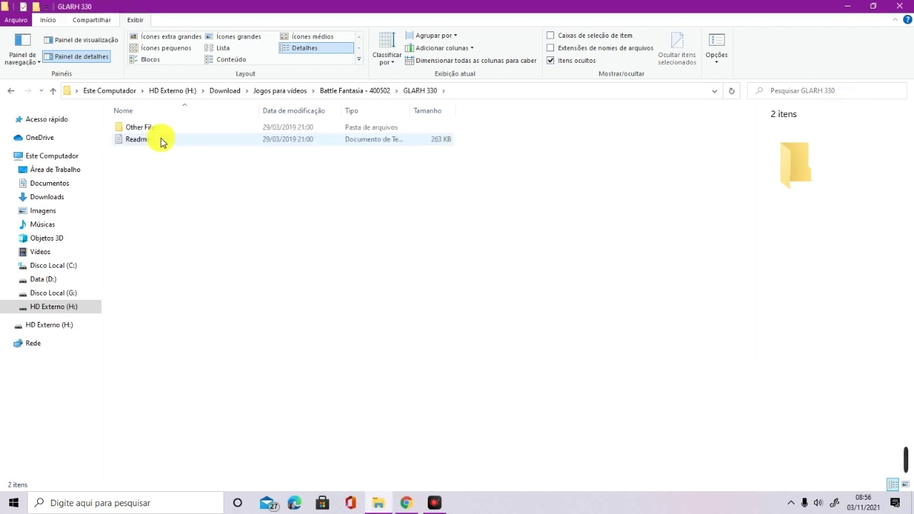
left_click(323, 91)
right_click(157, 177)
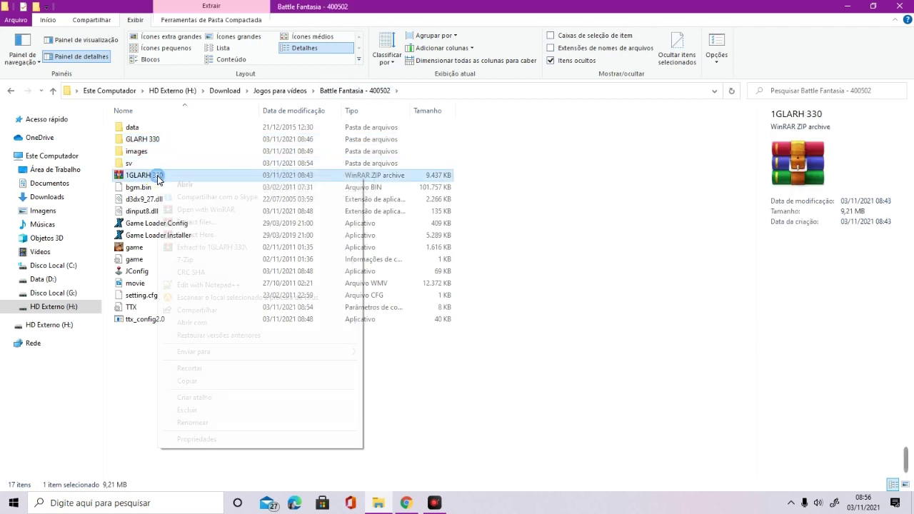
mouse_move(267, 260)
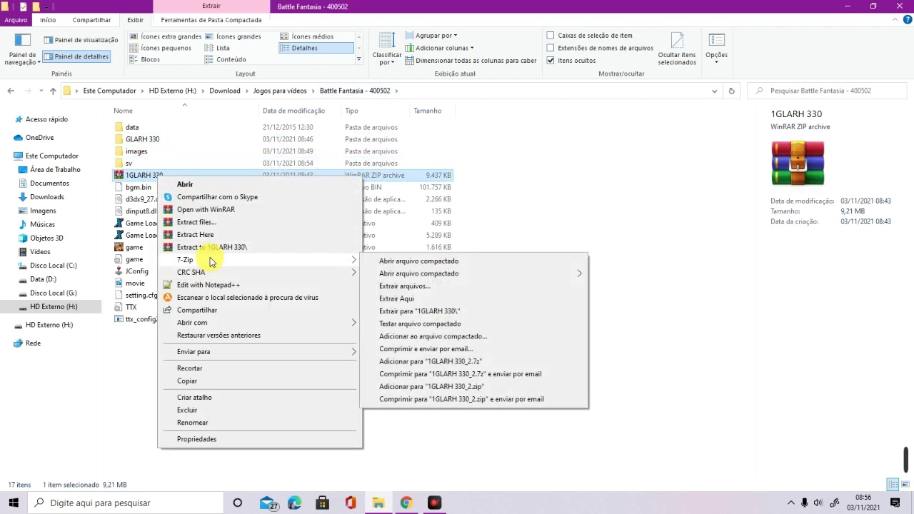
left_click(462, 316)
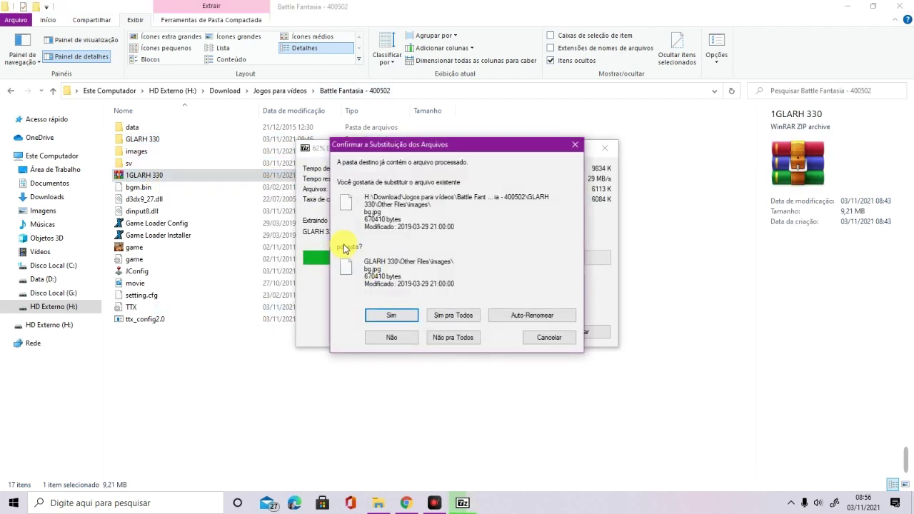
left_click(459, 316)
double_click(155, 139)
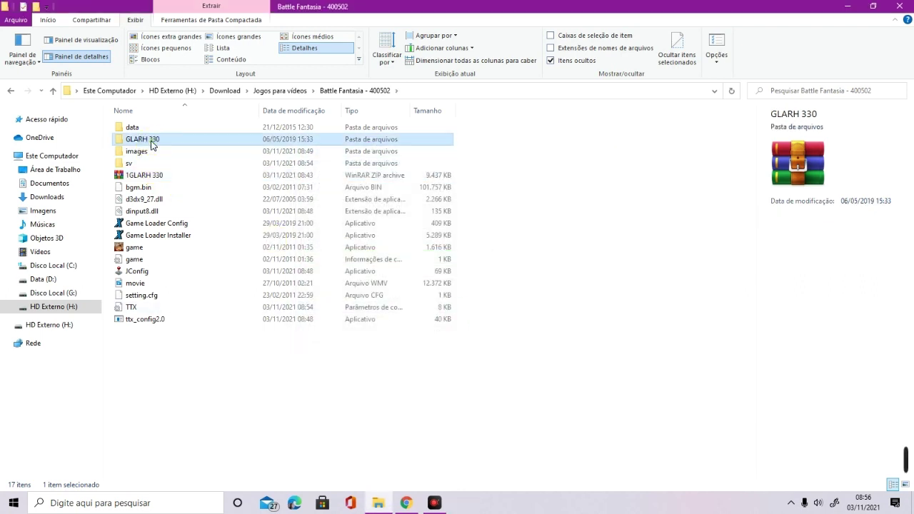
Copy the three Game Loader applications from the GLARH 330 folder into the Battle Fantasia - 400502 folder.
left_click(153, 139)
left_click(157, 165, "shift")
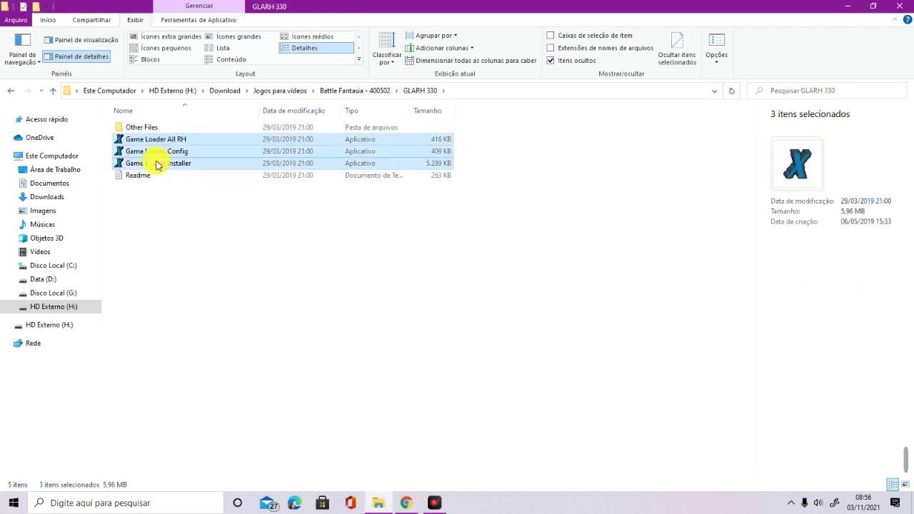
left_click(352, 91)
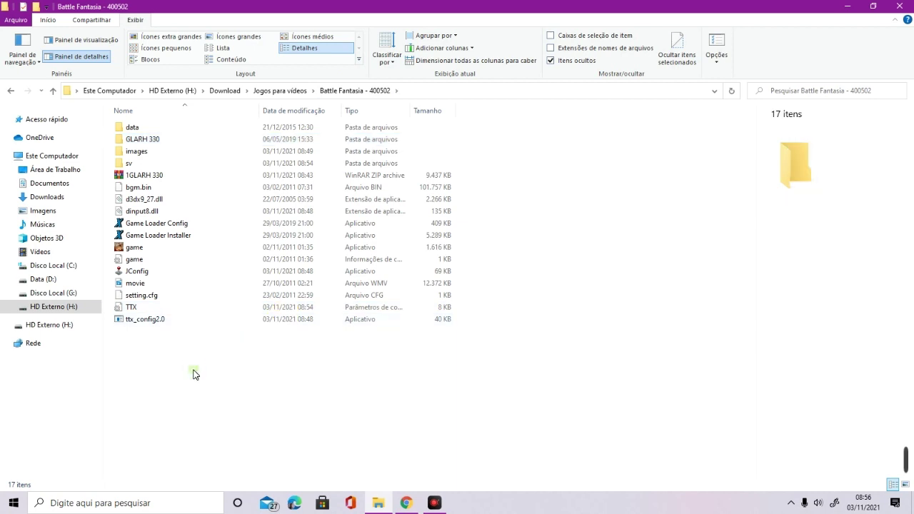
key("ctrl+v")
left_click(421, 165)
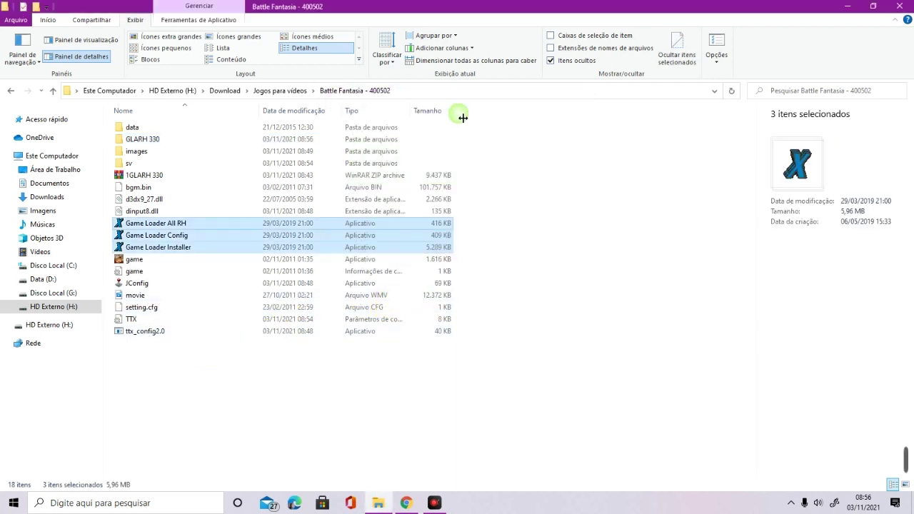
Run Game Loader All RH from the Battle Fantasia - 400502 folder.
left_click(164, 224)
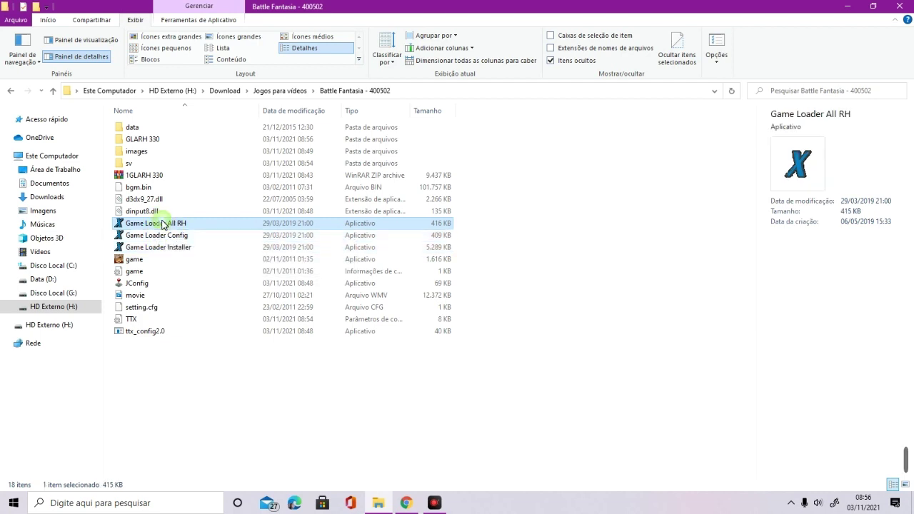
left_click(163, 236)
left_click(163, 246)
left_click(165, 236)
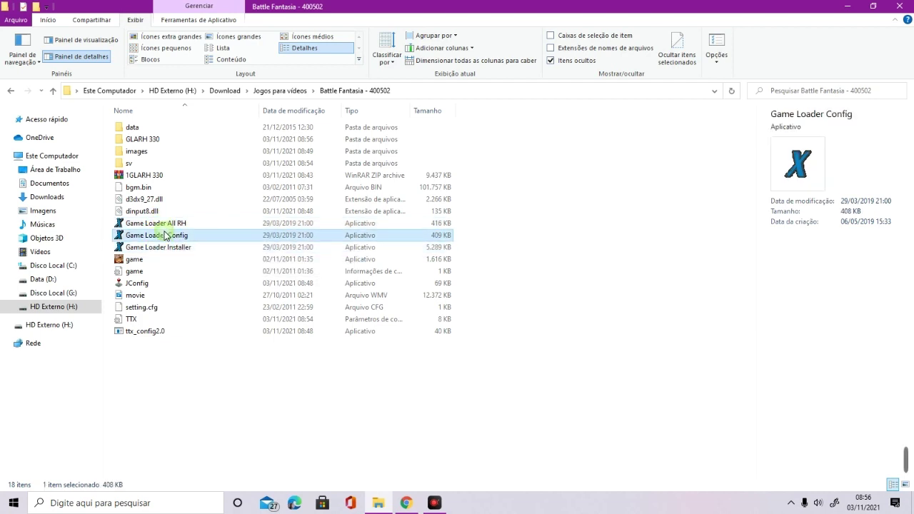
left_click(169, 223)
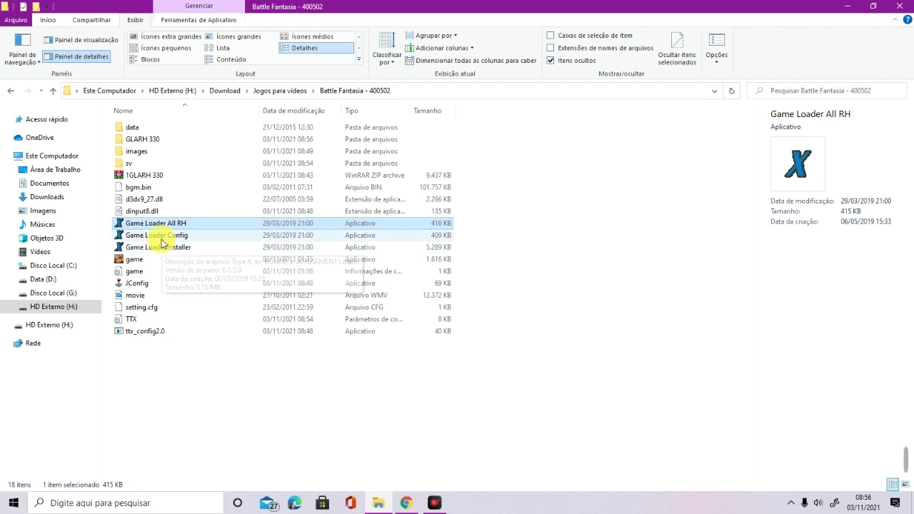
left_click(160, 236)
left_click(163, 247)
left_click(162, 240)
double_click(166, 225)
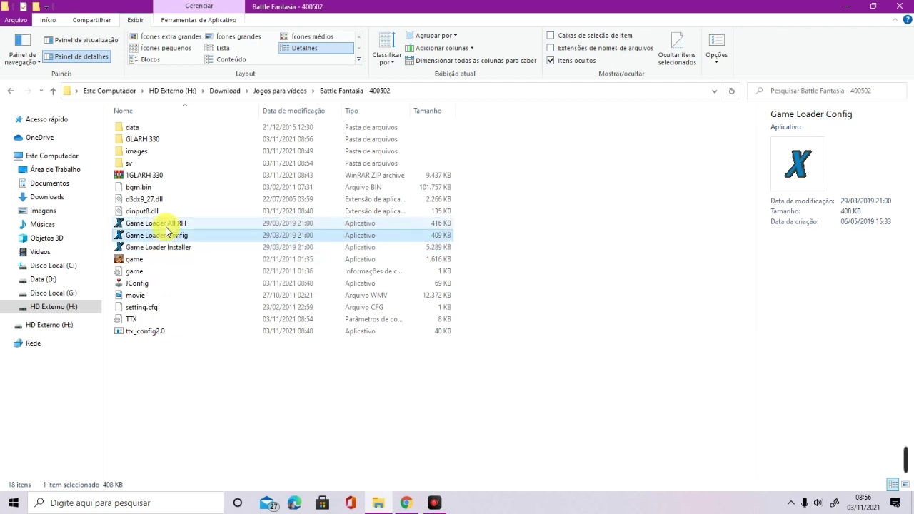
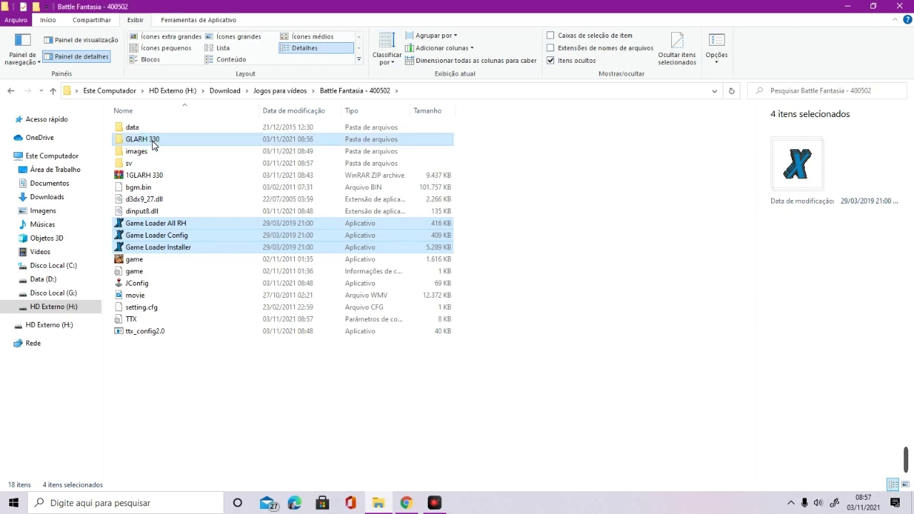
Delete the GLARH 330 folder, the three Game Loader applications, JConfig and ttx_config2.0 from the game folder.
key("shift+Delete")
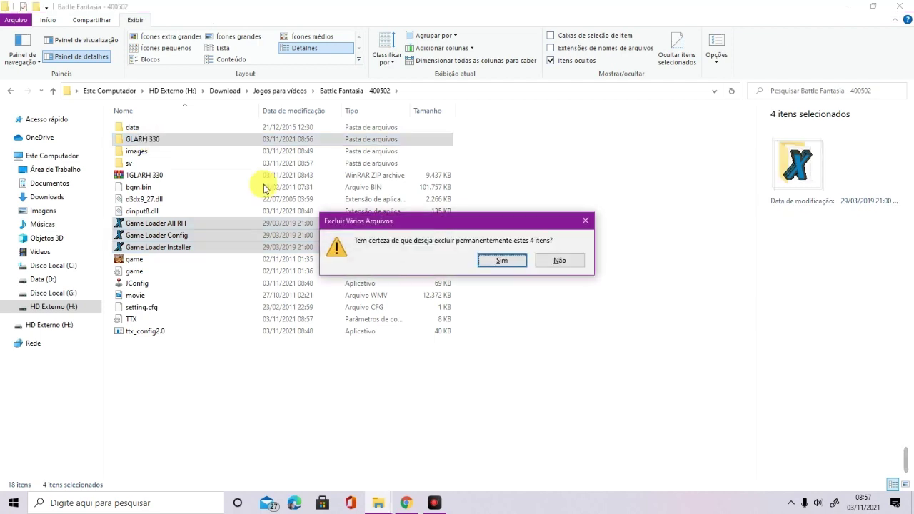
left_click(505, 261)
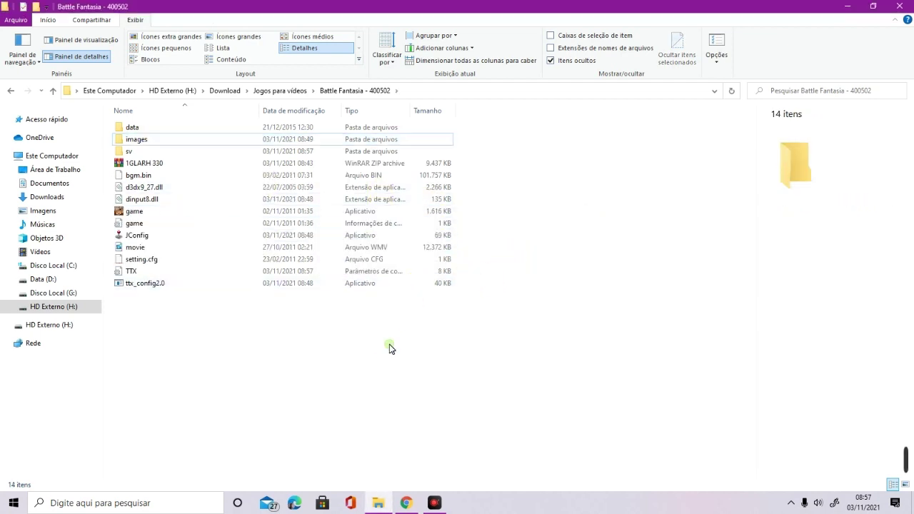
left_click(146, 234)
left_click(153, 285, "ctrl")
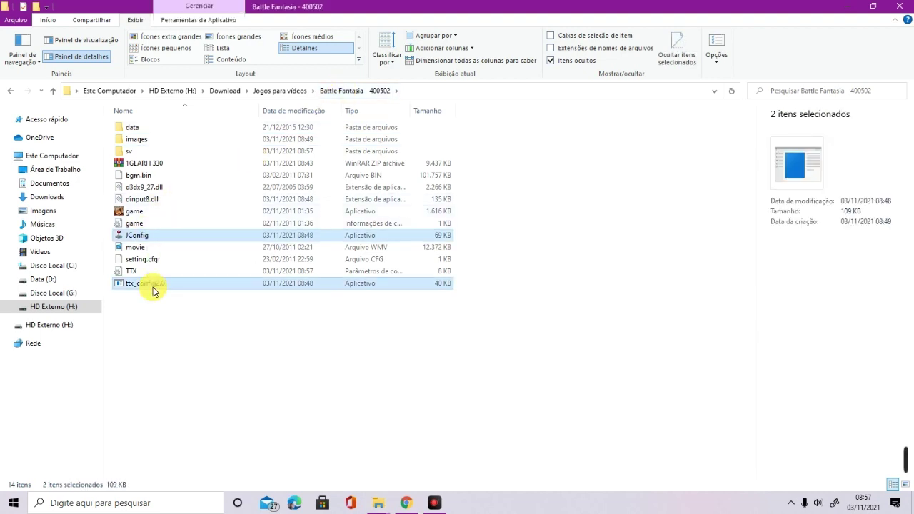
key("Delete")
left_click(511, 261)
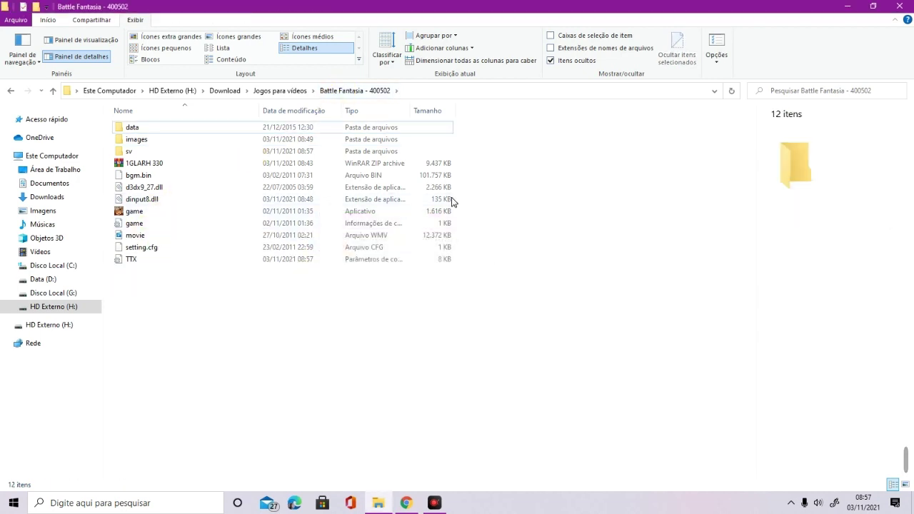
Copy the ttx_monitor_1.0-rc3_by_Romhack archive from the ferramenta folder into the Battle Fantasia - 400502 folder.
left_click(282, 91)
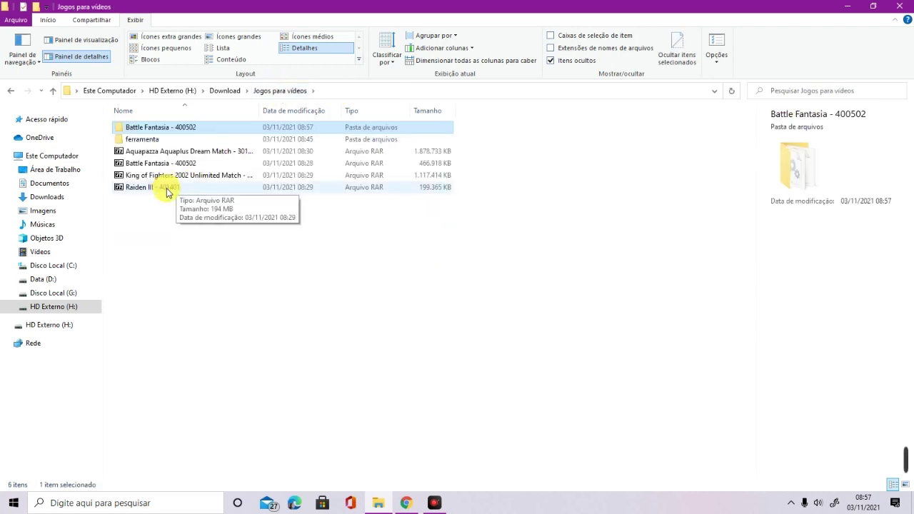
double_click(146, 139)
left_click(169, 140)
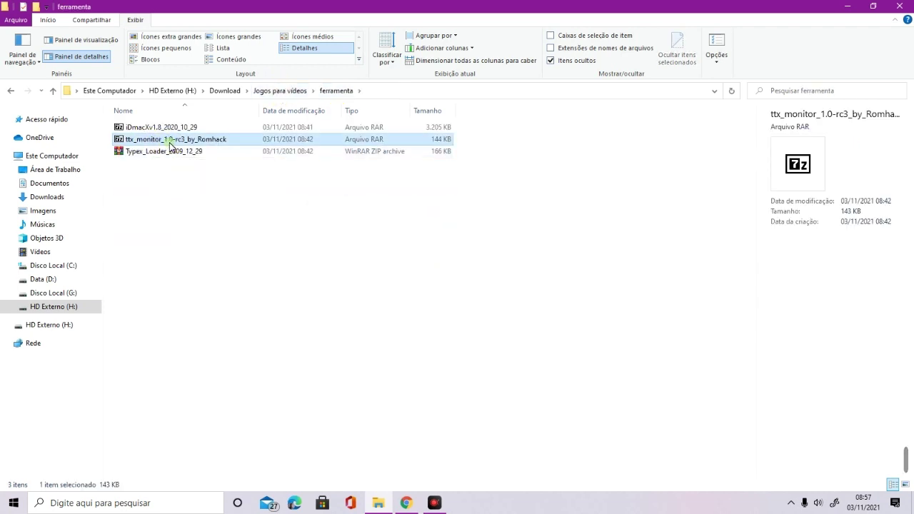
left_click(205, 172)
left_click(207, 142)
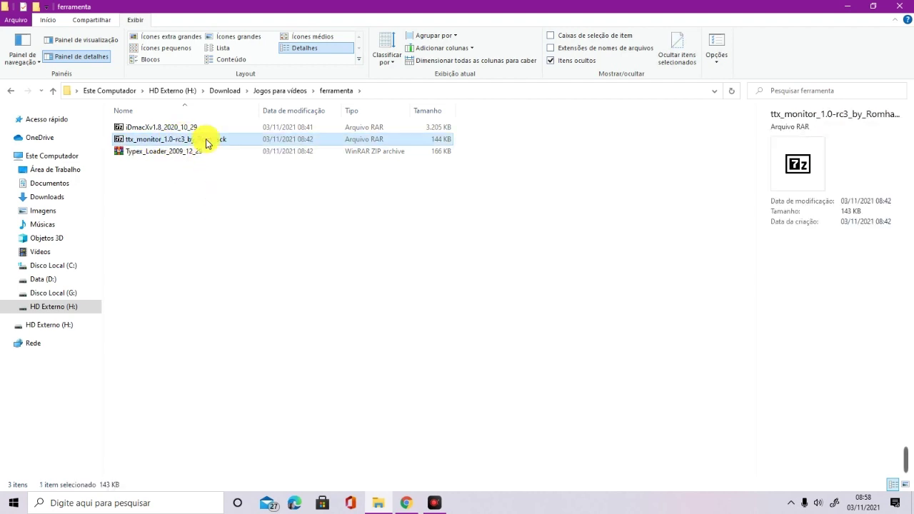
left_click(278, 91)
double_click(151, 128)
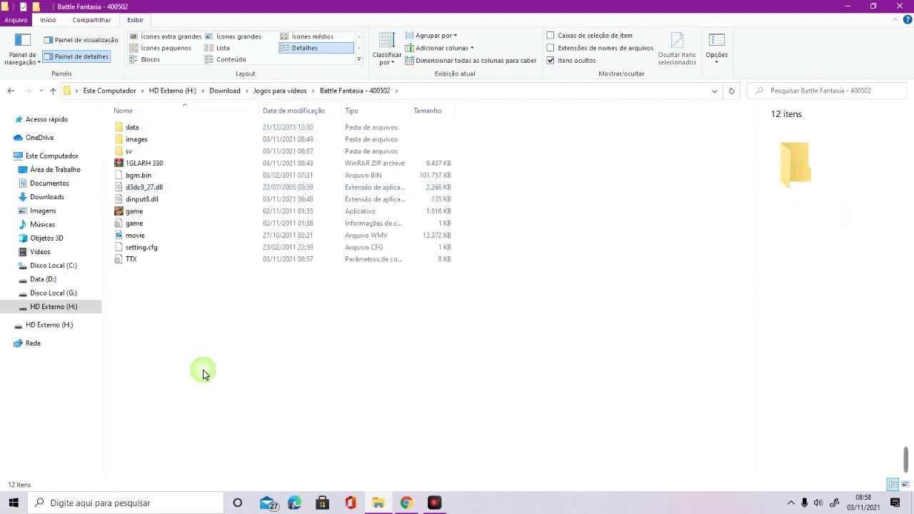
key("ctrl+v")
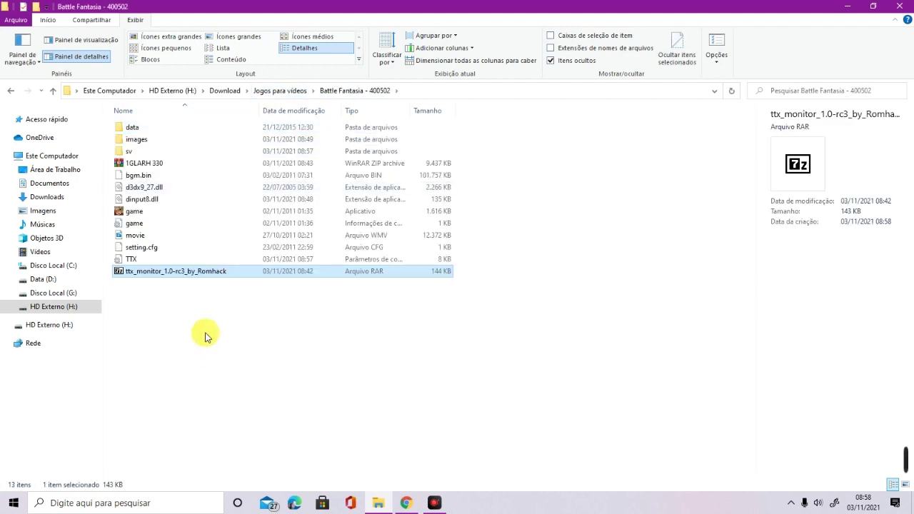
Extract the ttx_monitor_1.0-rc3_by_Romhack archive into the game folder with 7-Zip and delete the copied archive.
right_click(192, 278)
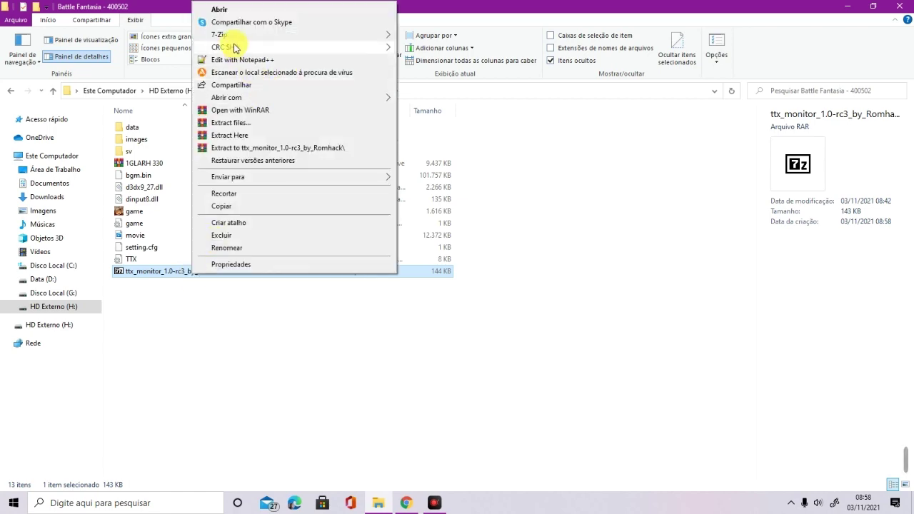
mouse_move(233, 41)
left_click(463, 75)
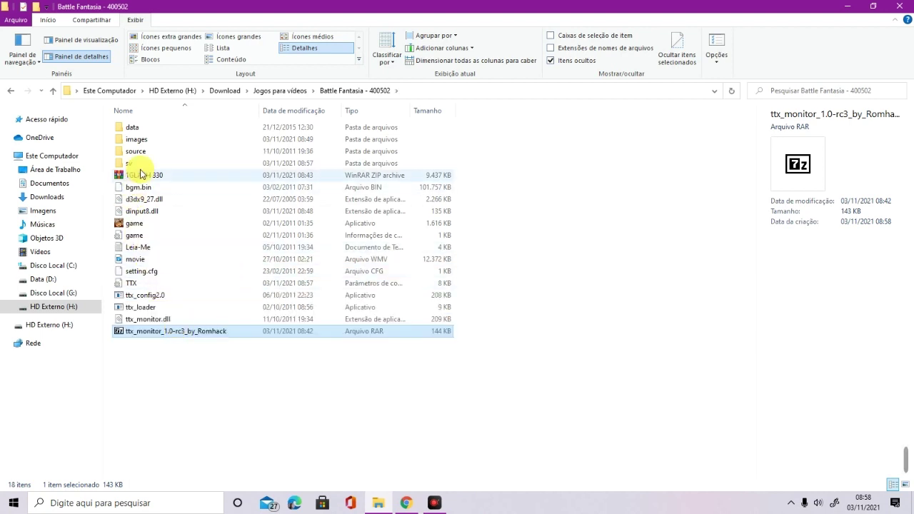
left_click(146, 296)
left_click(150, 308)
left_click(151, 333)
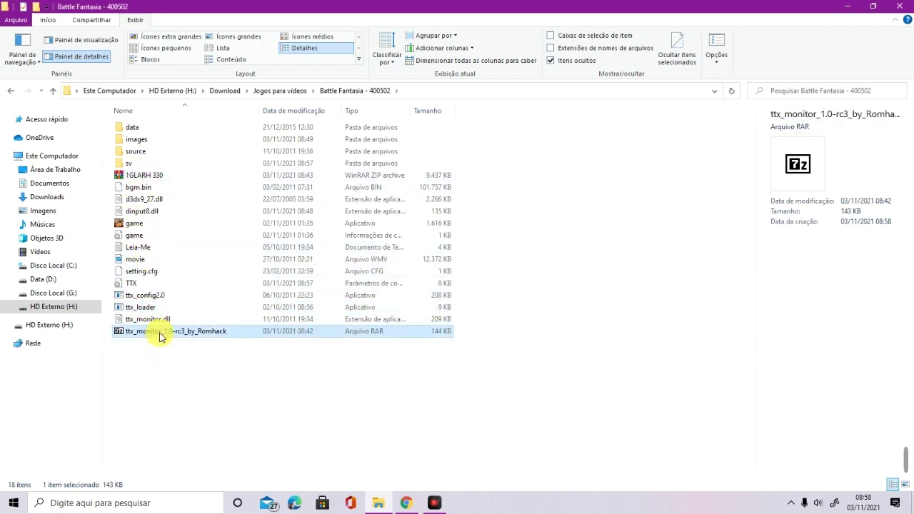
left_click(162, 340)
left_click(152, 334)
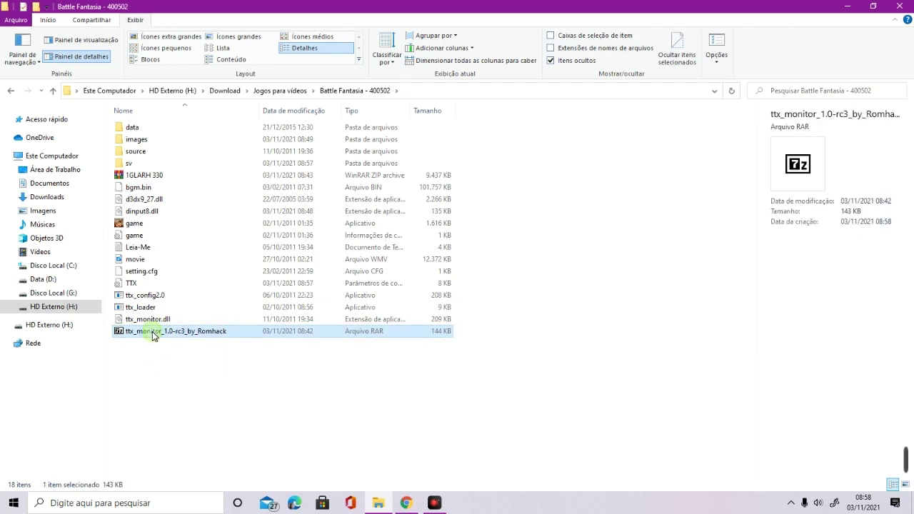
key("Delete")
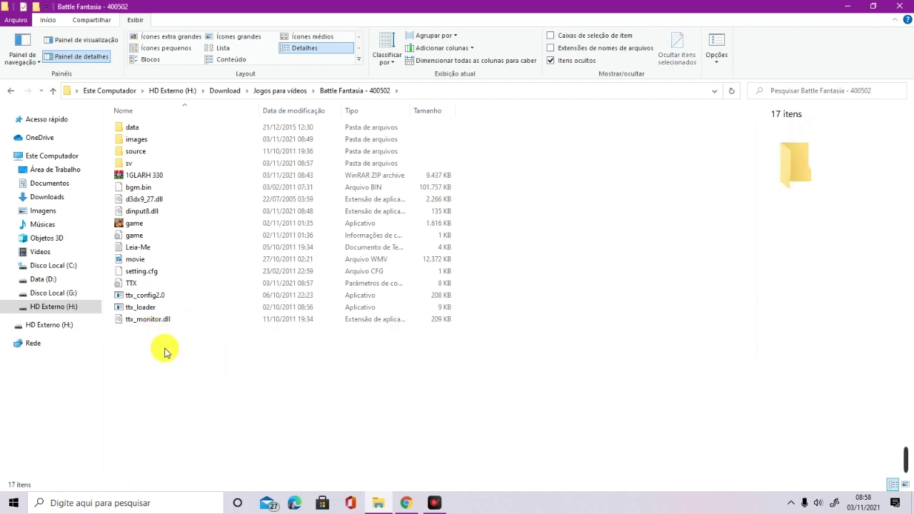
Examine the extracted ttx_config2.0, ttx_loader and ttx_monitor.dll files in the game folder.
left_click(145, 298)
left_click(146, 307)
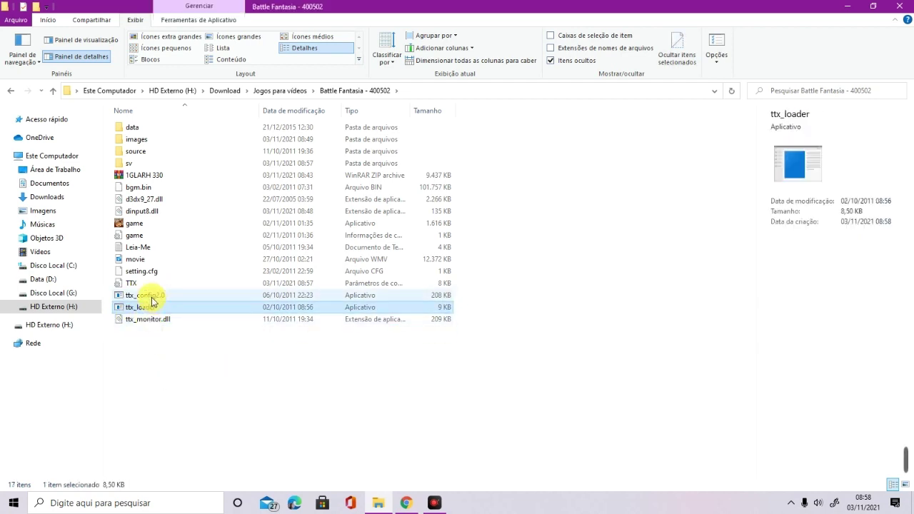
left_click(152, 299)
left_click(149, 319, "shift")
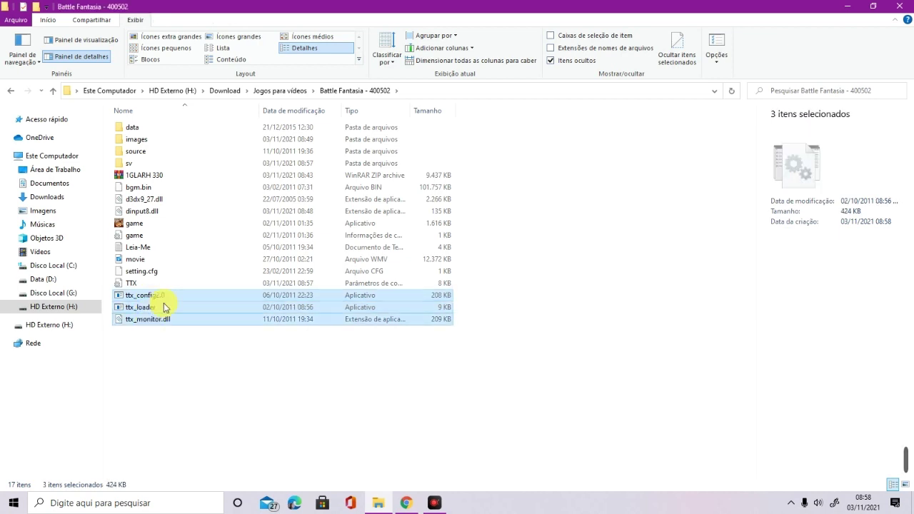
left_click(148, 296)
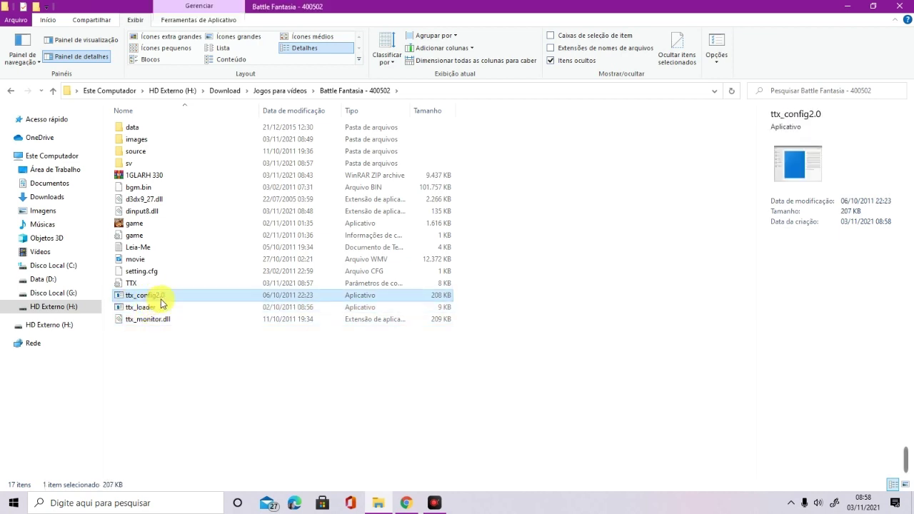
left_click(148, 308)
left_click(149, 322)
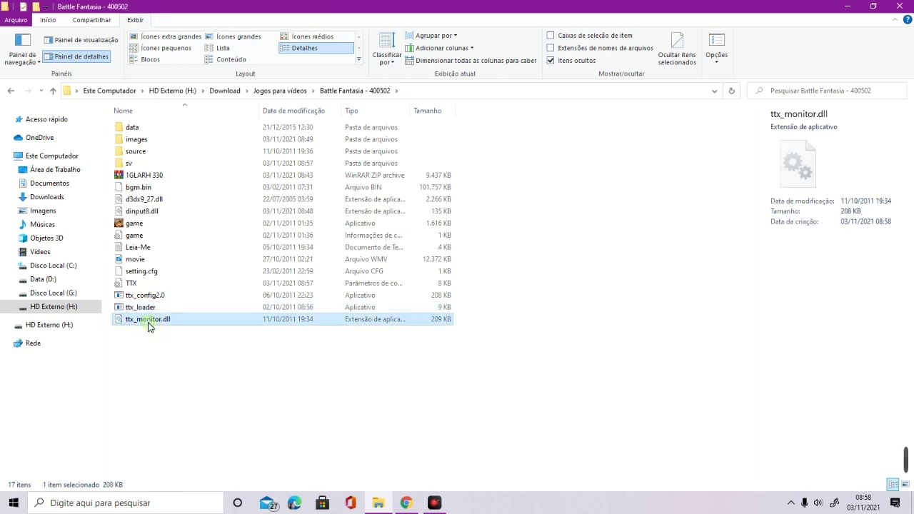
Open ttx_config2.0 and map P1 Start to Enter and P1 Coin to Space.
double_click(149, 295)
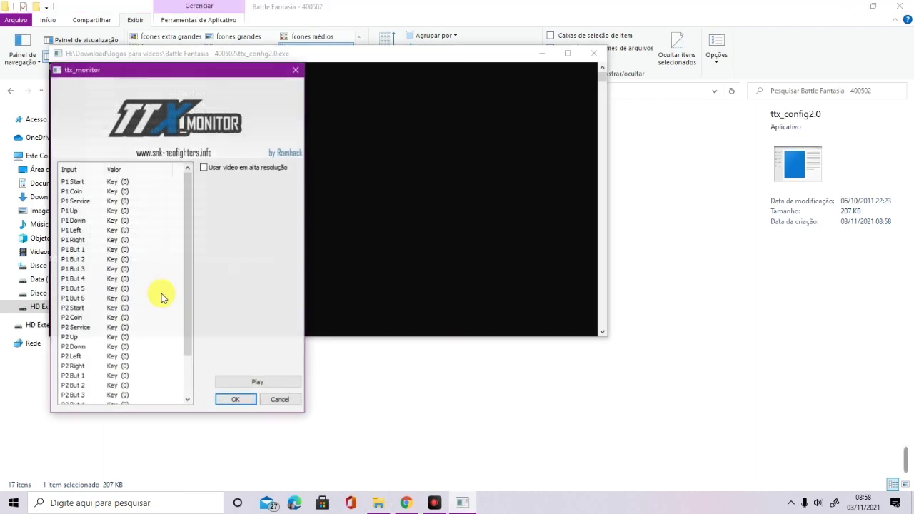
double_click(119, 183)
key("Return")
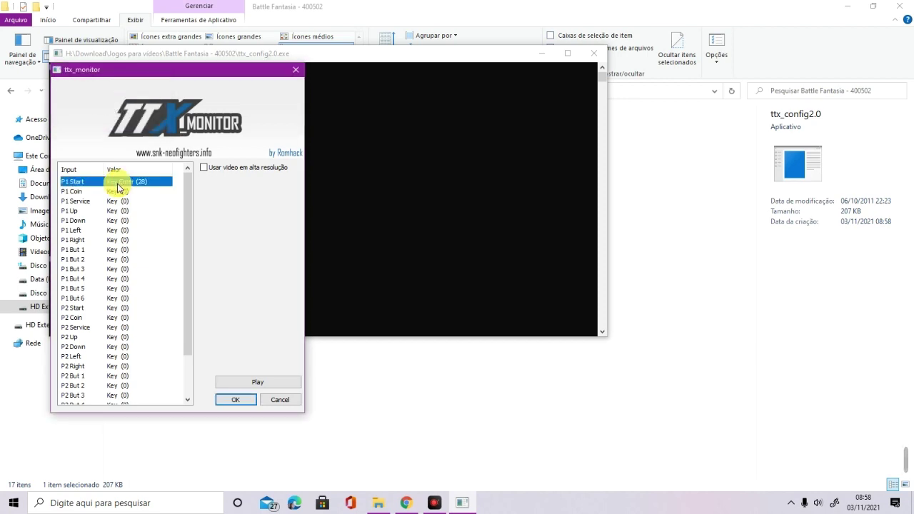
double_click(116, 191)
key("space")
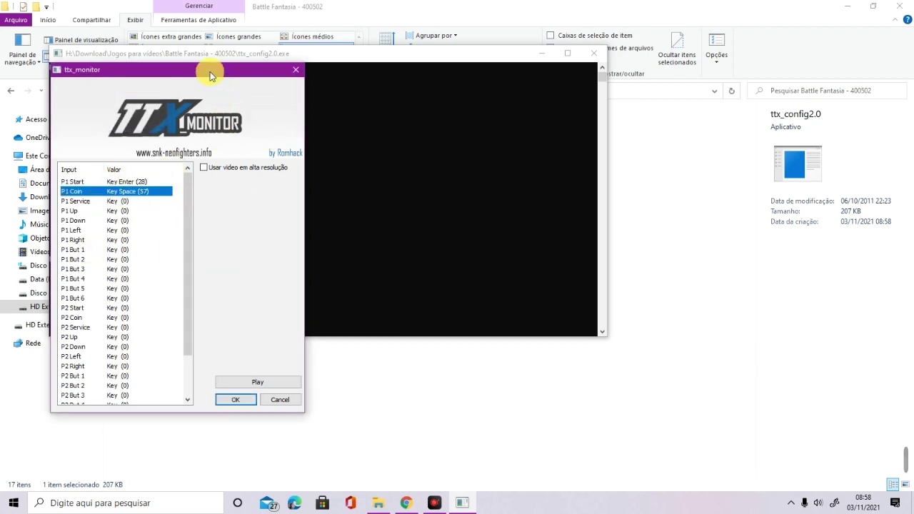
Enable the high-resolution video option "Usar video em alta resolução" in the ttx_monitor settings.
left_click_drag(210, 72, 305, 72)
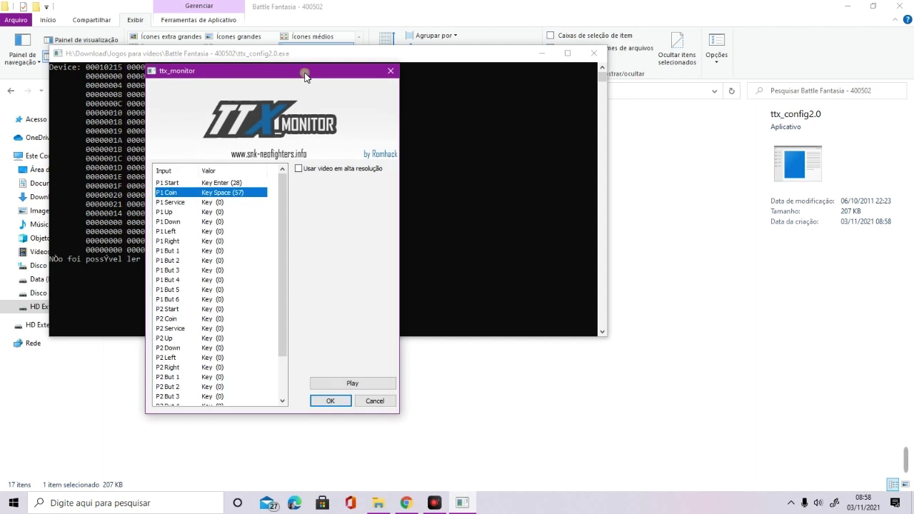
left_click(300, 171)
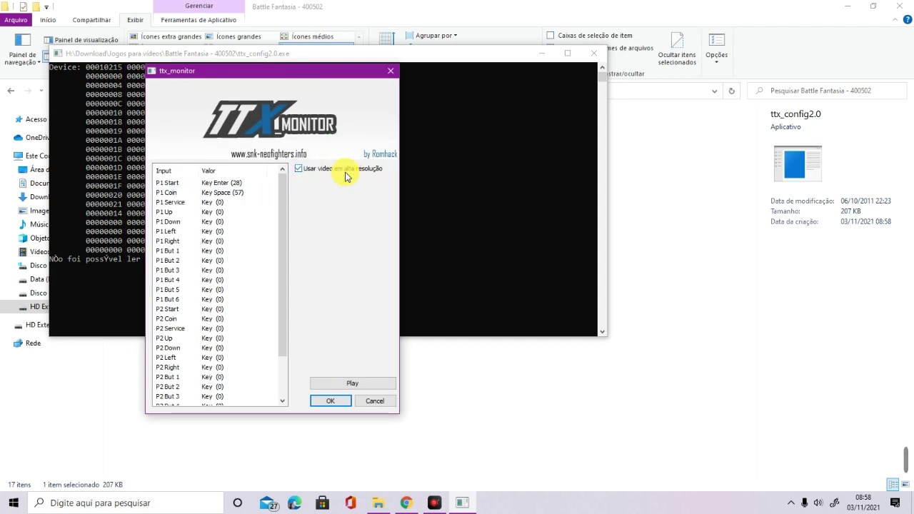
left_click(330, 401)
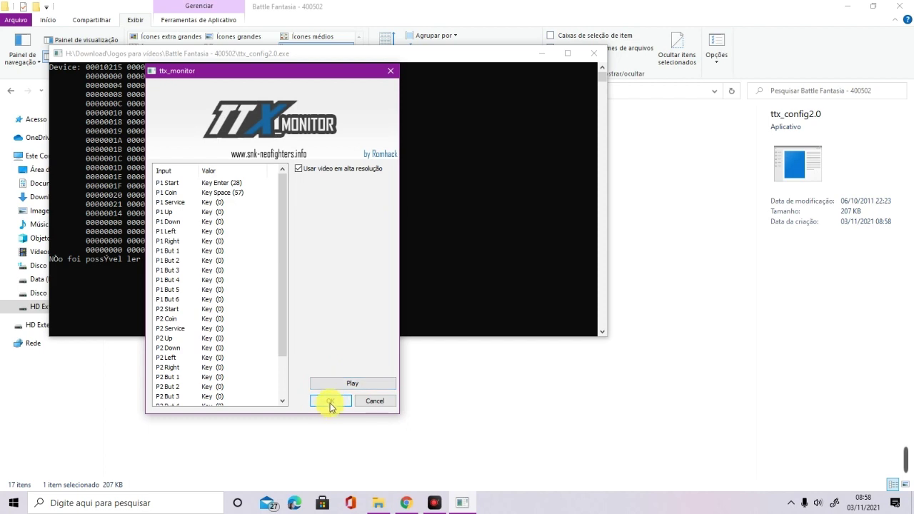
left_click(337, 404)
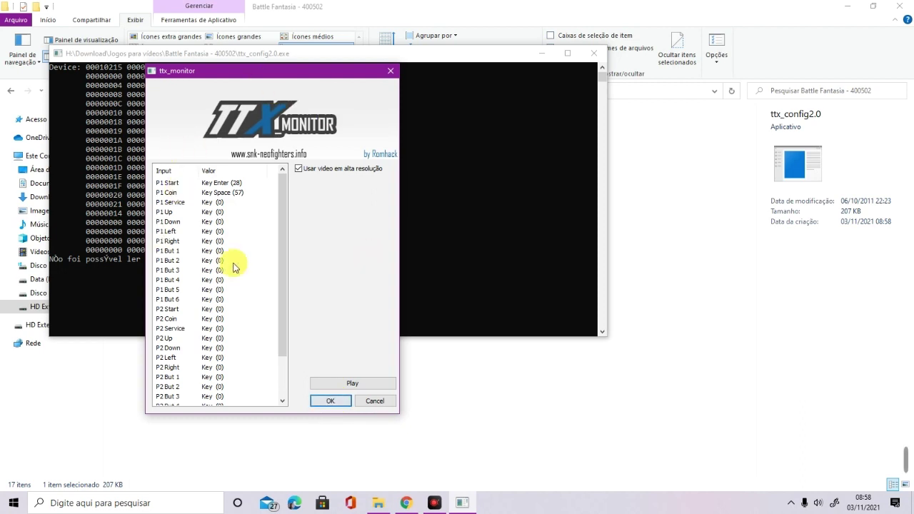
left_click(335, 407)
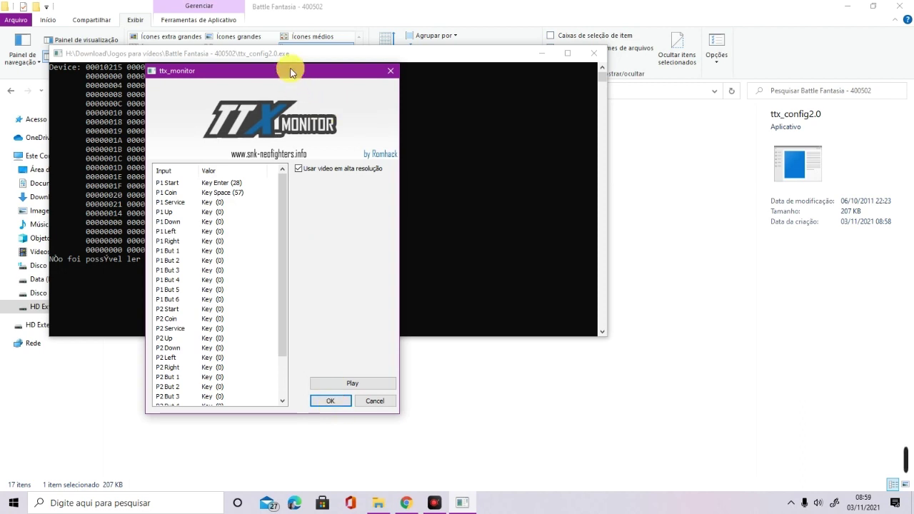
left_click_drag(291, 72, 332, 23)
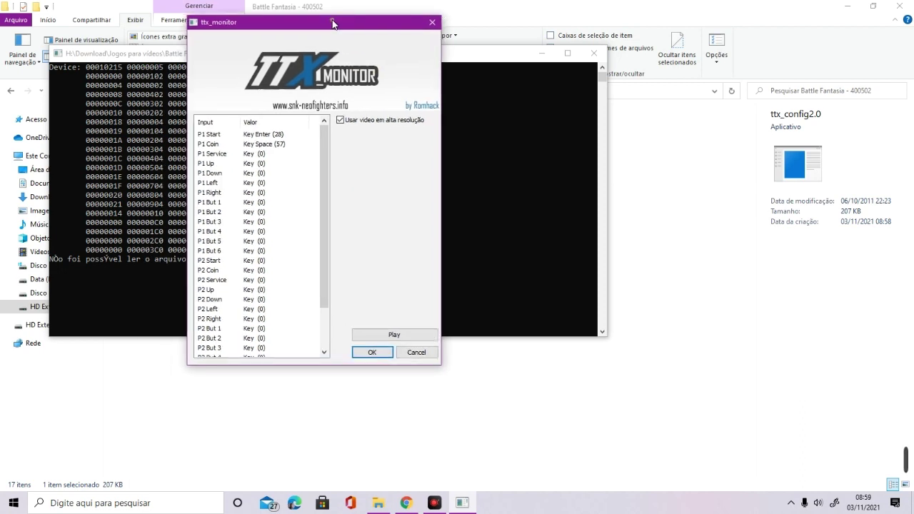
Save the ttx_monitor settings and close the configuration window.
left_click(374, 353)
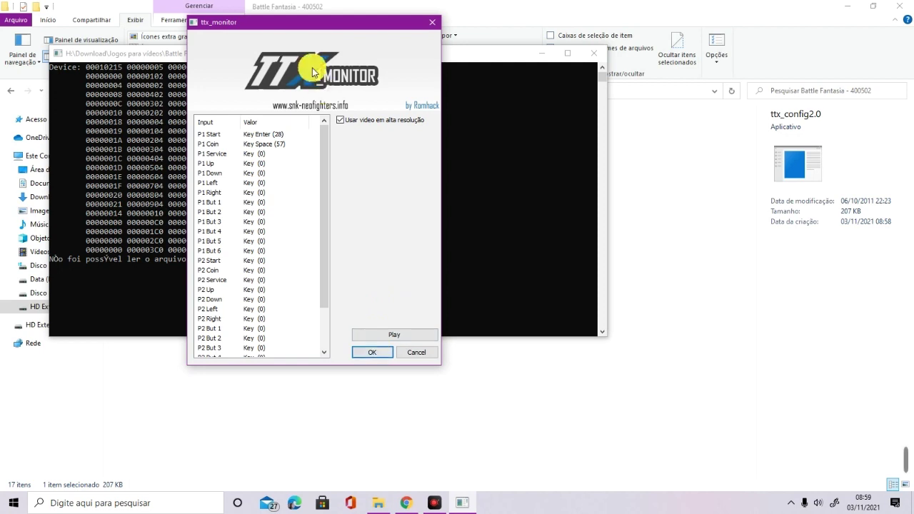
left_click(379, 355)
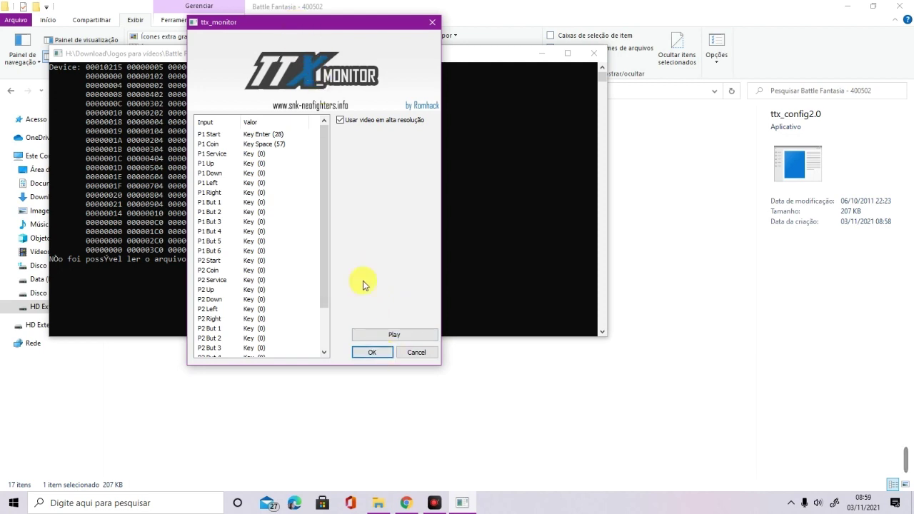
left_click(370, 352)
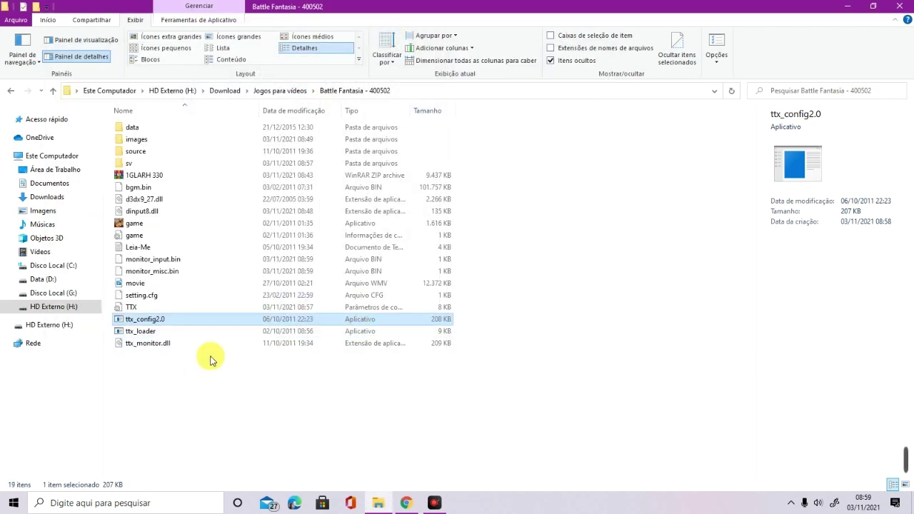
Examine the monitor_input.bin and monitor_misc.bin configuration files in the game folder.
left_click(154, 259)
left_click(164, 270)
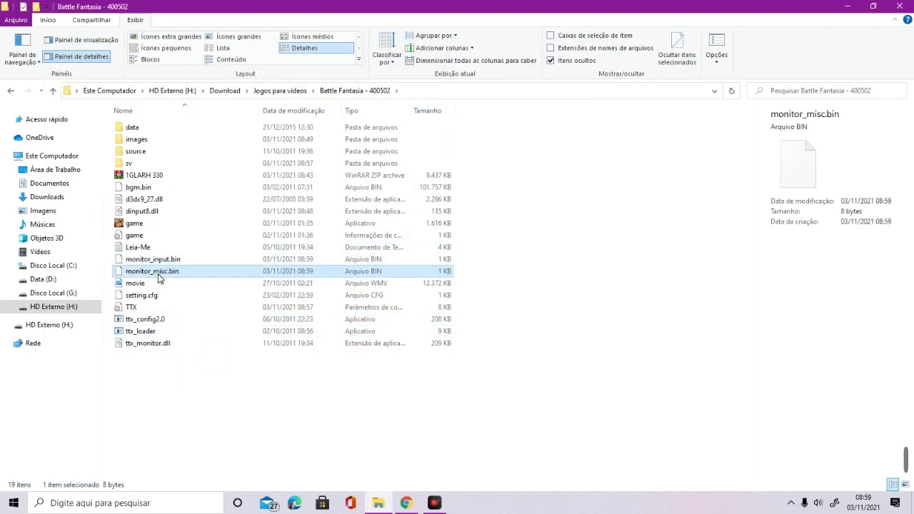
left_click(161, 261)
left_click(163, 266)
left_click(162, 261)
left_click(166, 272)
left_click(153, 353)
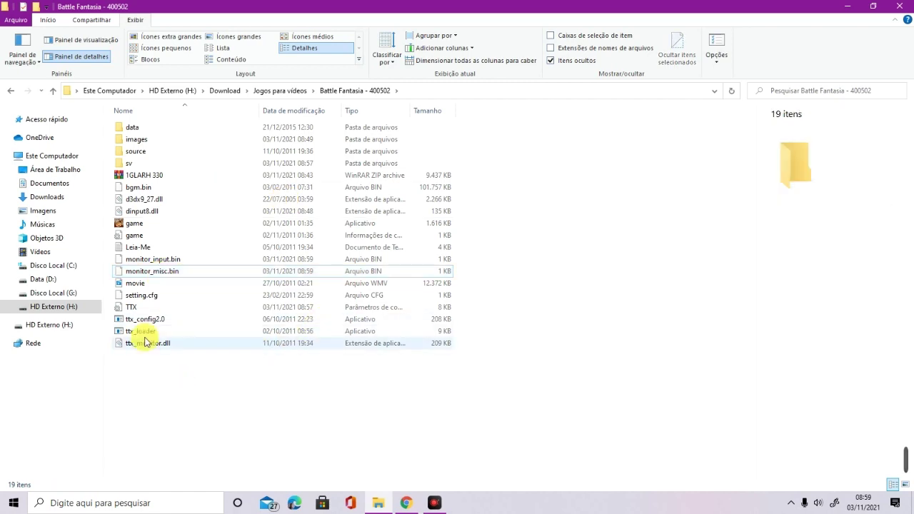
Launch Battle Fantasia through ttx_loader, add three credits and start the game as player 1.
left_click(147, 330)
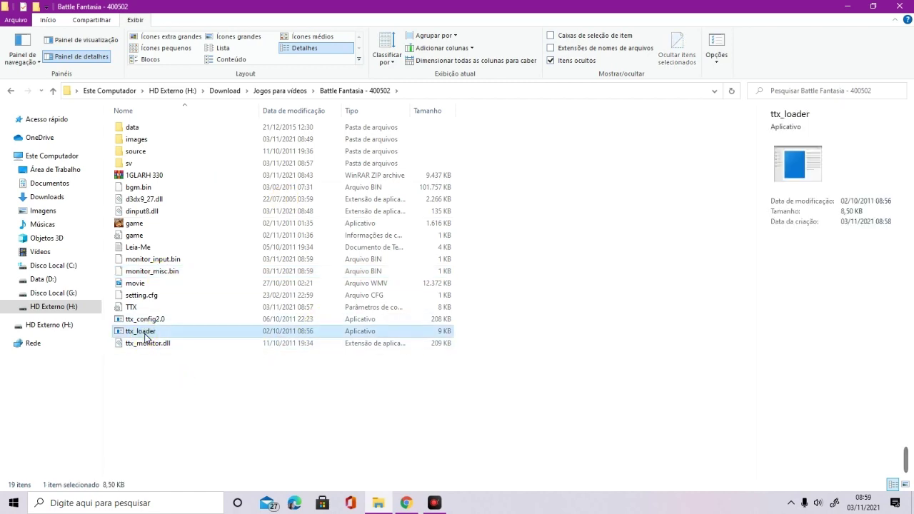
double_click(145, 332)
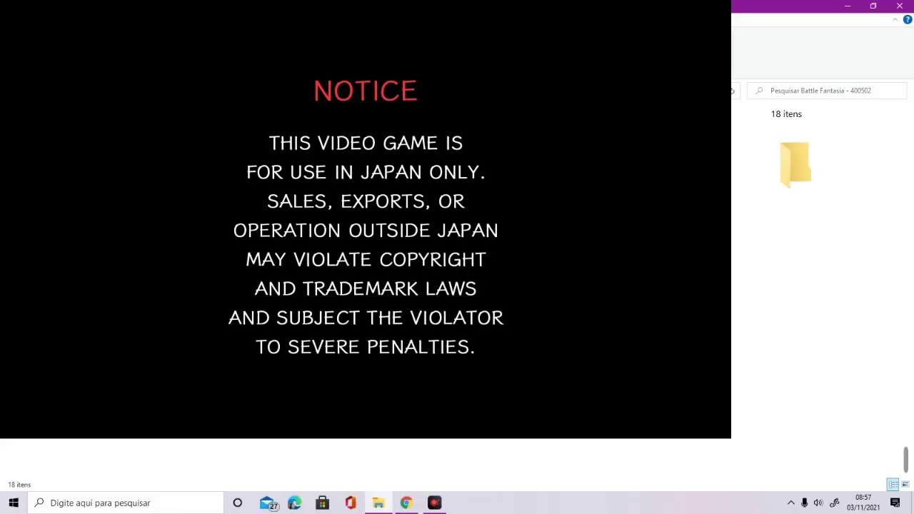
key("5")
key("5")
key("5")
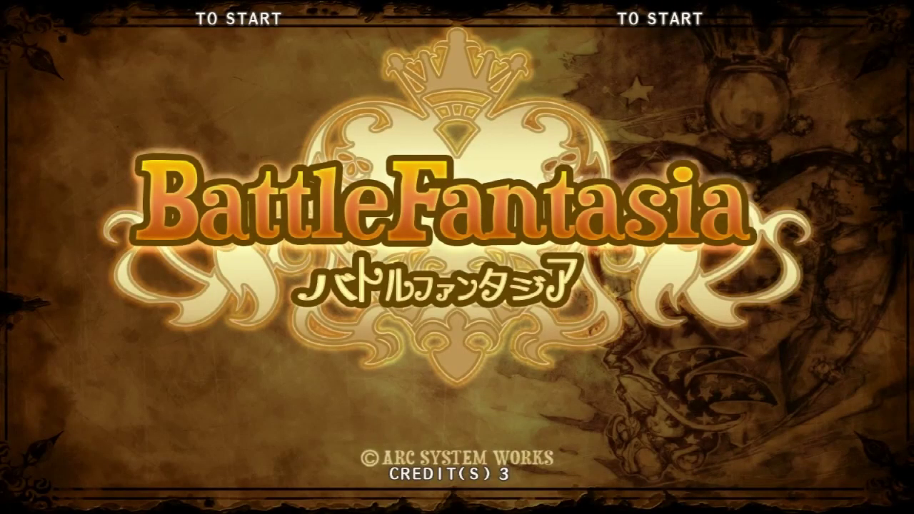
key("1")
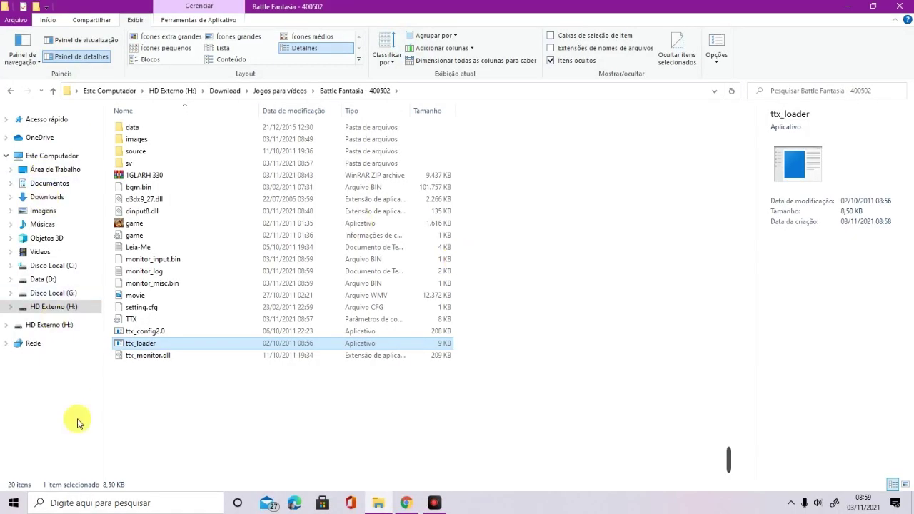
Compare the ttx_config2.0 and ttx_loader applications in the Battle Fantasia folder.
left_click(142, 330)
left_click(144, 346, "ctrl")
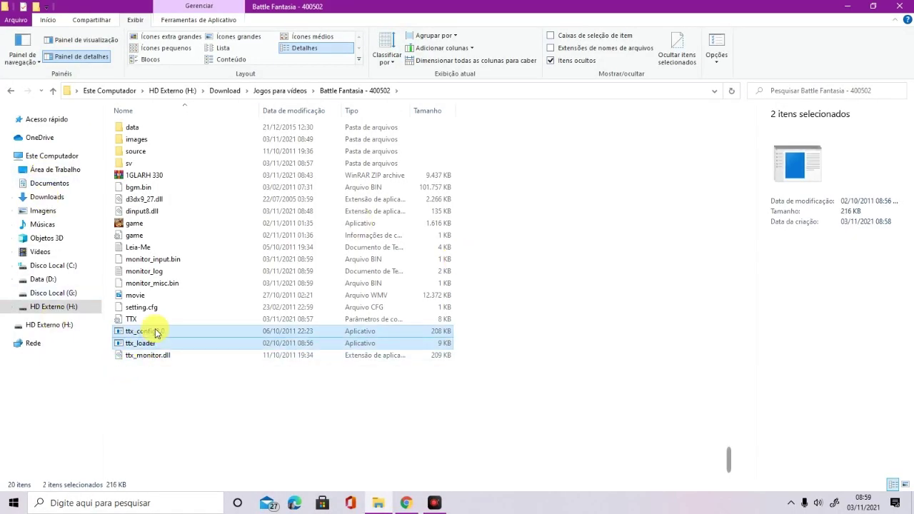
left_click(148, 345)
left_click(150, 357)
left_click(147, 332)
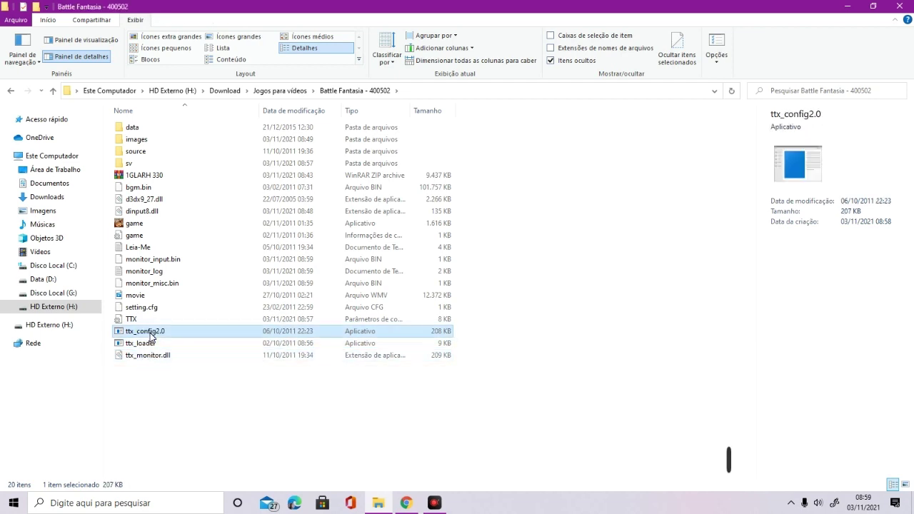
left_click(152, 345)
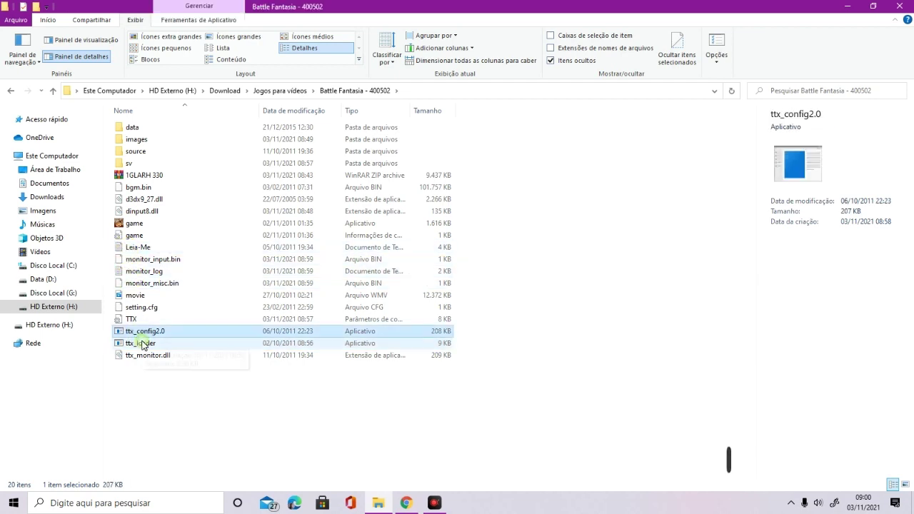
left_click(150, 398)
left_click(134, 333)
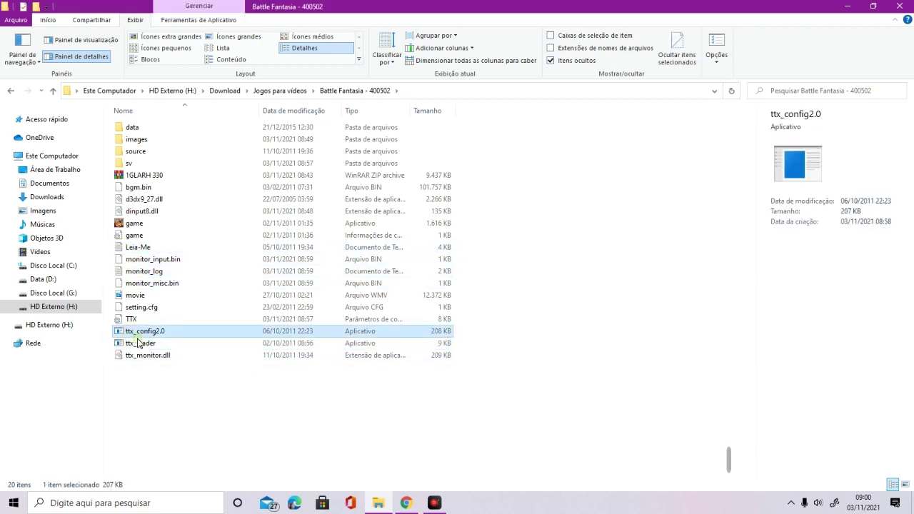
left_click(148, 346)
left_click(147, 333)
left_click(148, 344)
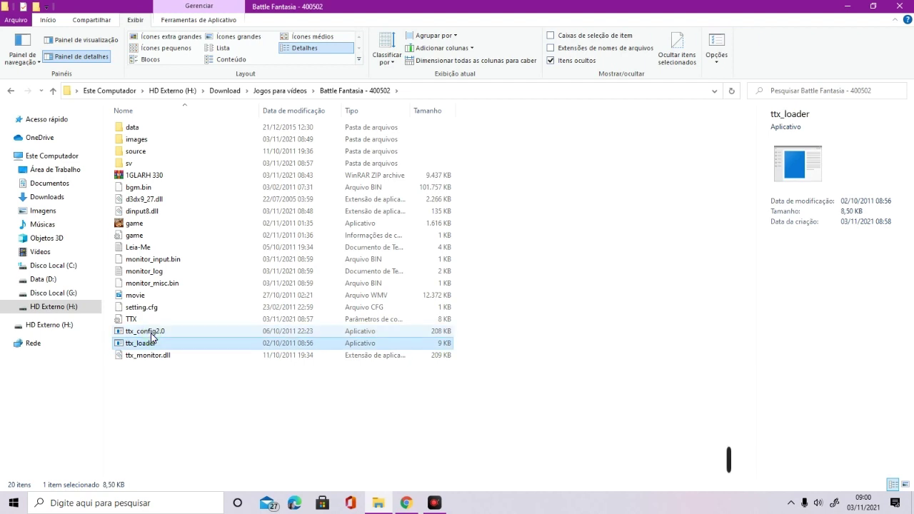
left_click(149, 332)
left_click(147, 333)
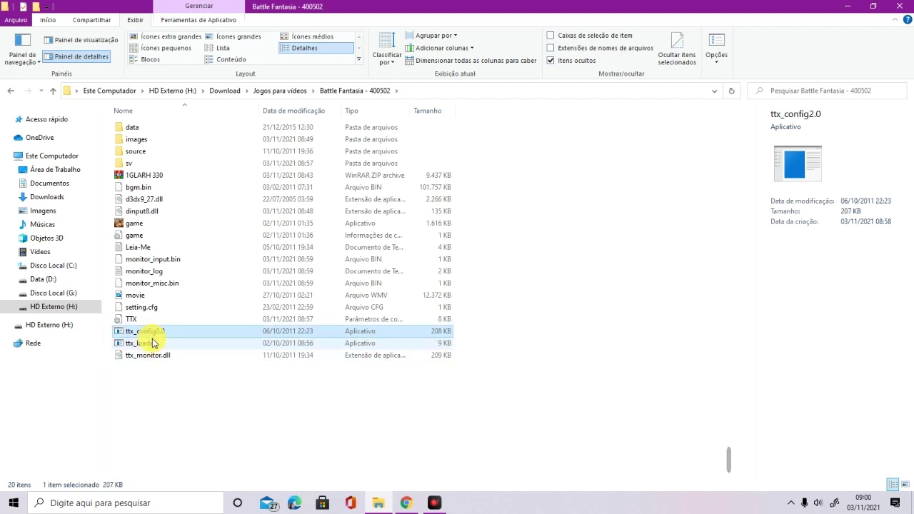
left_click(171, 416)
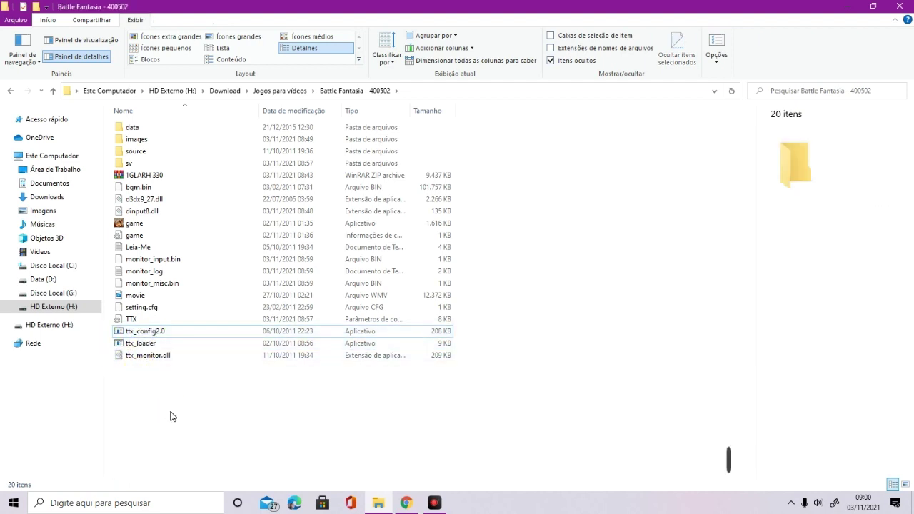
left_click(148, 344)
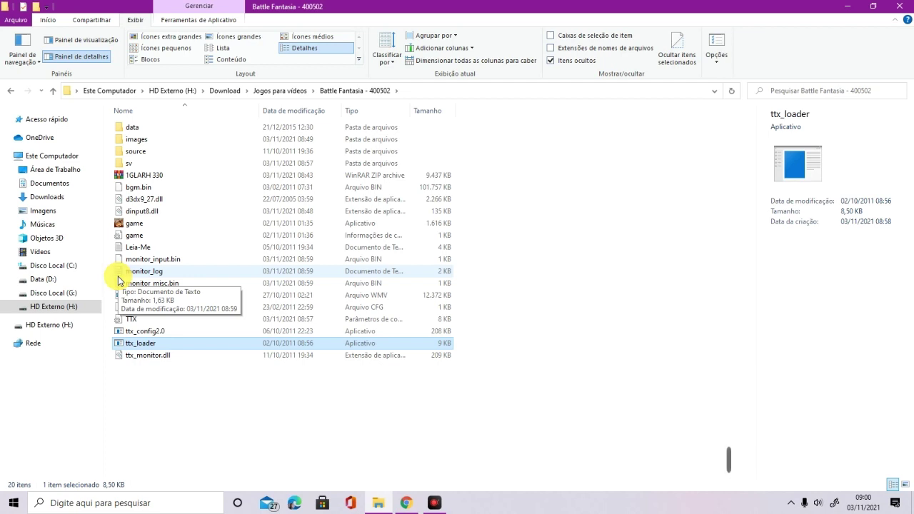
left_click(188, 421)
left_click(167, 334)
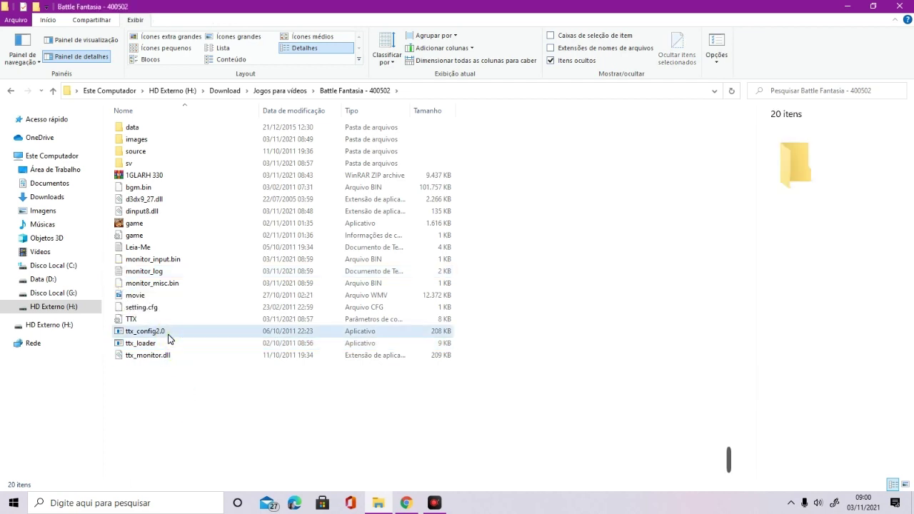
left_click(161, 344)
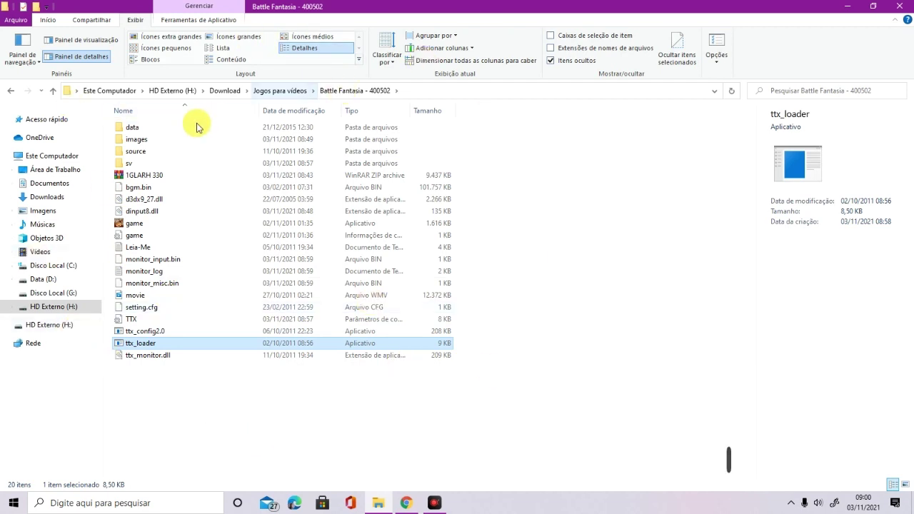
Examine the ttx_loader application used to launch the game.
mouse_move(198, 128)
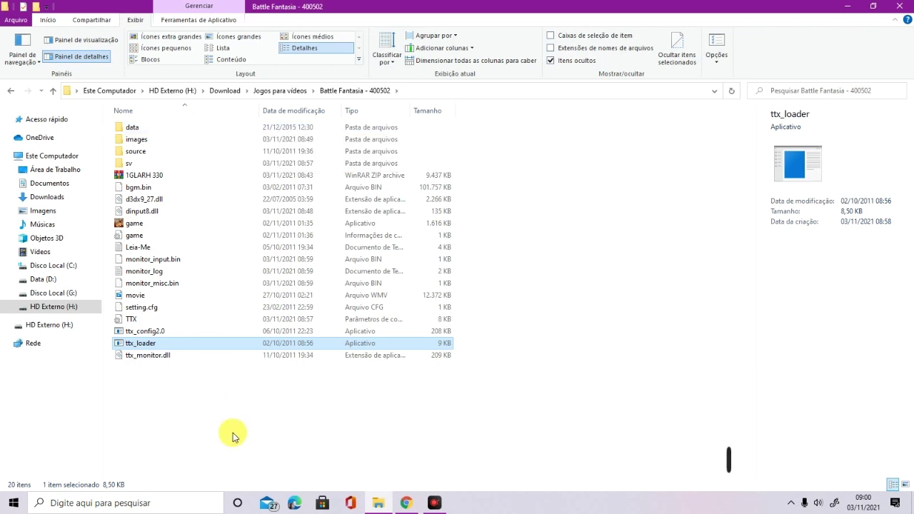
left_click(139, 348)
left_click(188, 402)
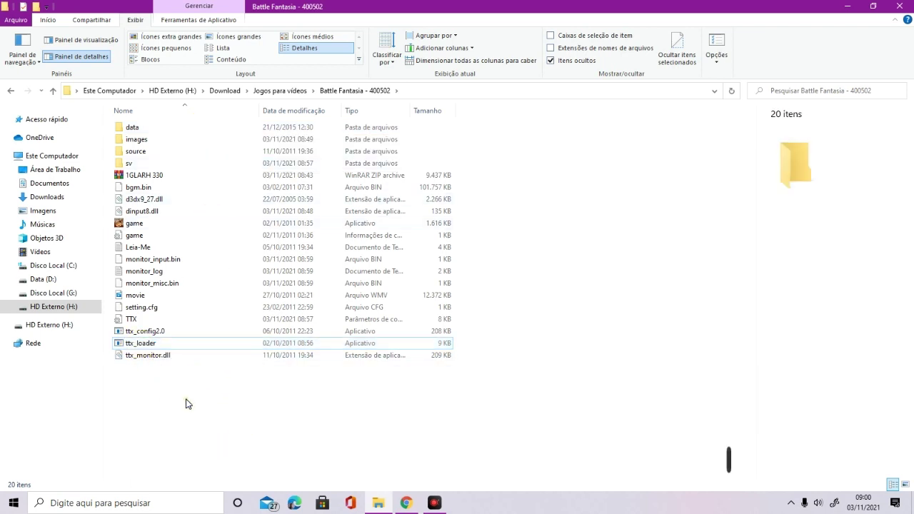
left_click(151, 349)
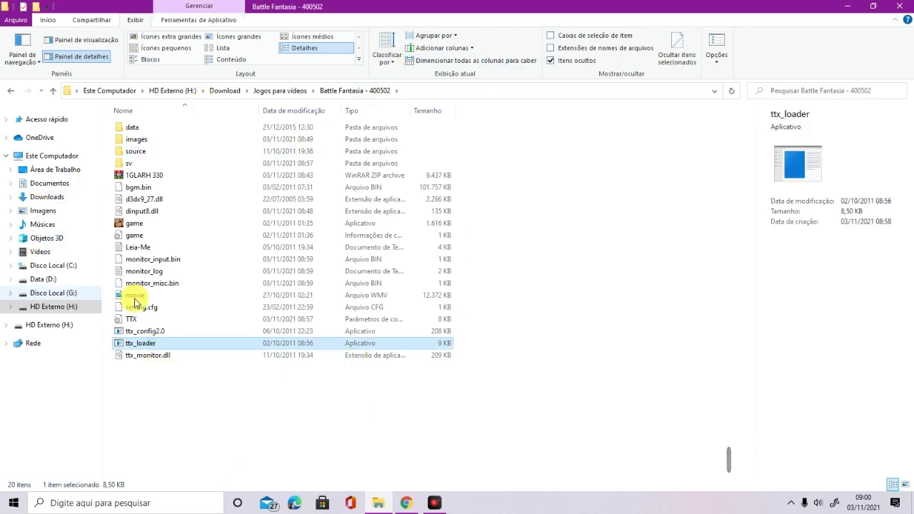
left_click(152, 349)
left_click(200, 346)
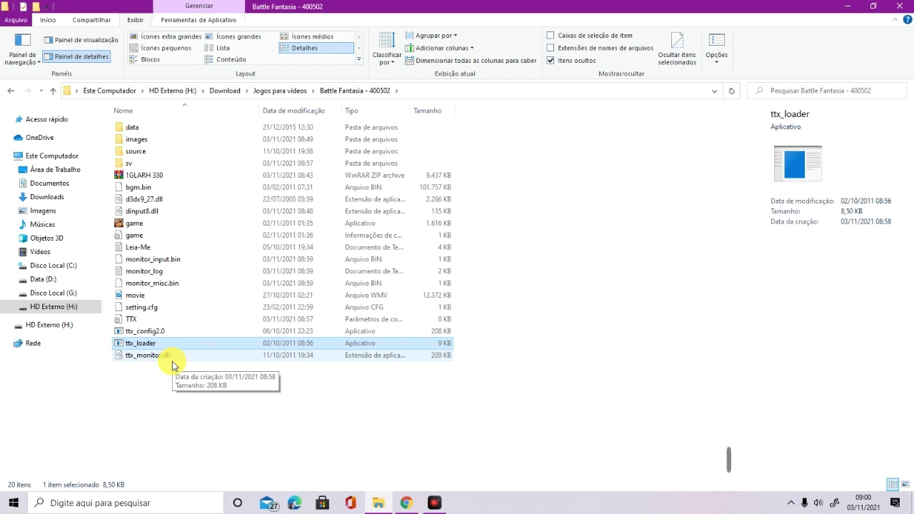
left_click(228, 411)
left_click(171, 344)
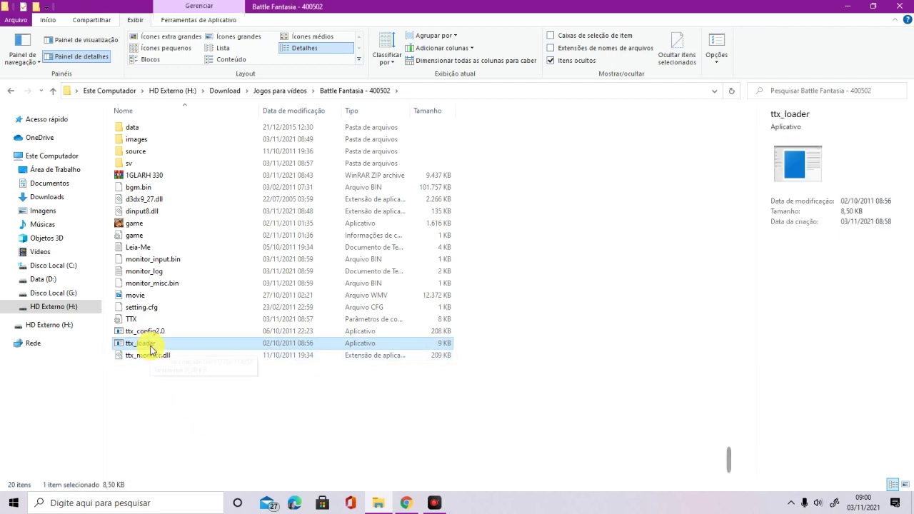
Compare the original game application with the ttx_loader application in the game folder.
left_click(144, 225)
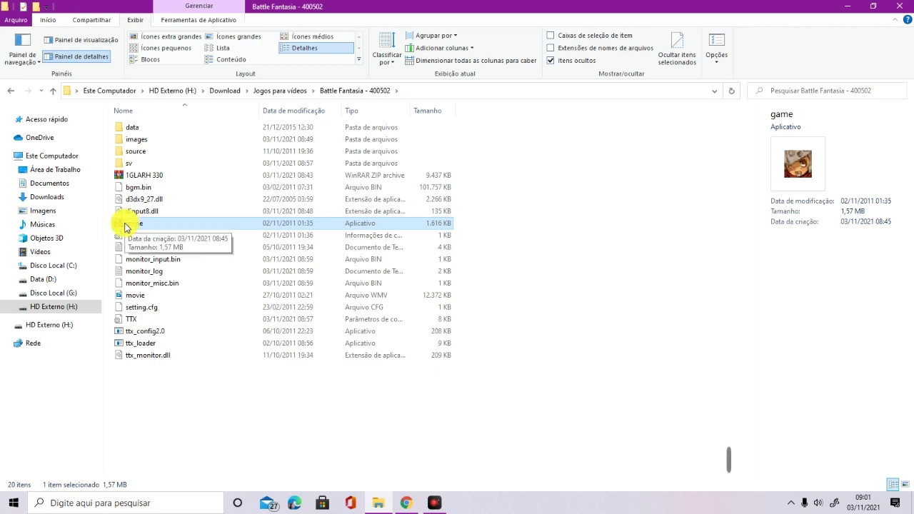
left_click(156, 425)
left_click(134, 224)
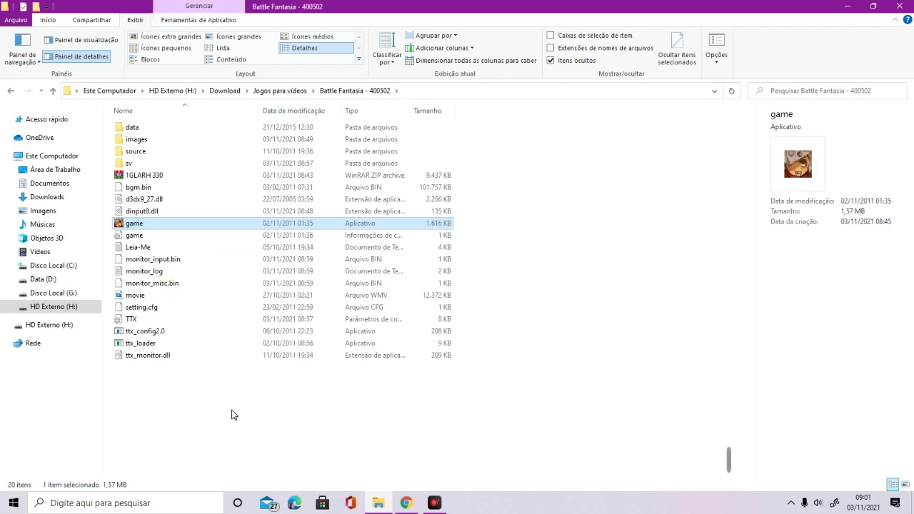
left_click(187, 402)
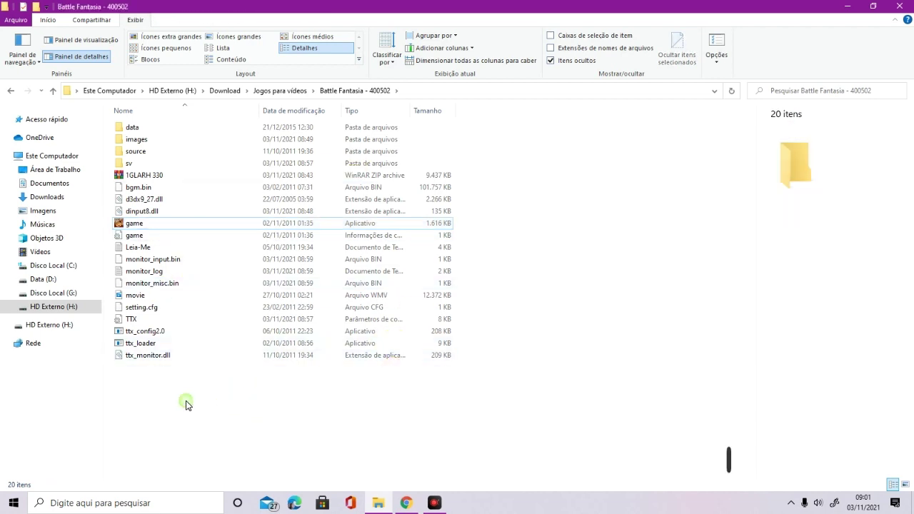
left_click(143, 345)
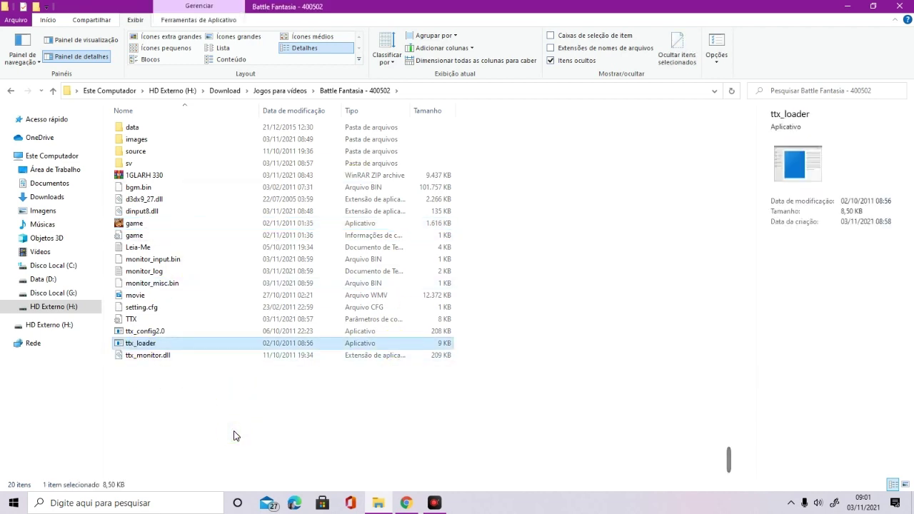
left_click(165, 379)
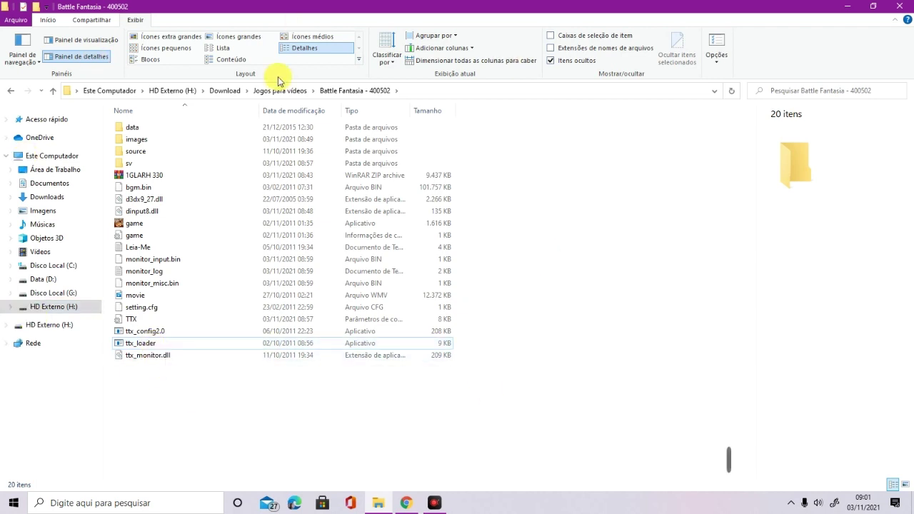
left_click(134, 345)
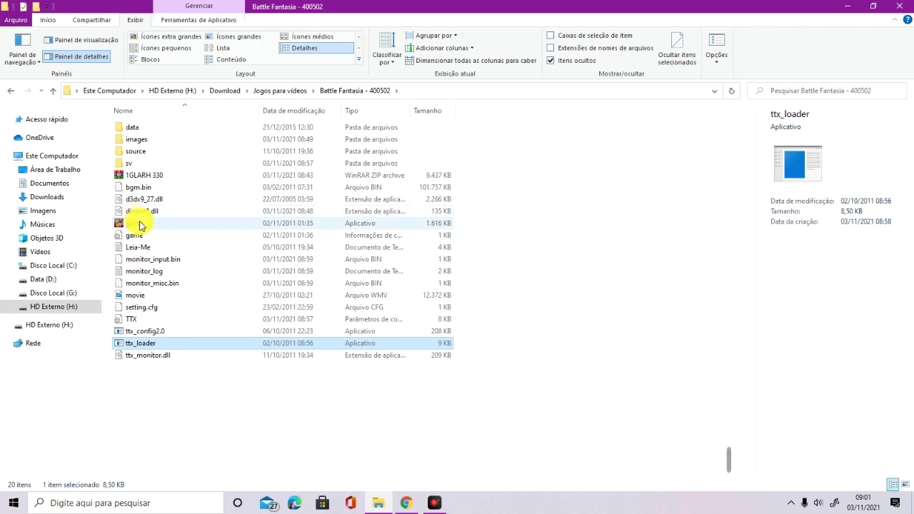
left_click(166, 401)
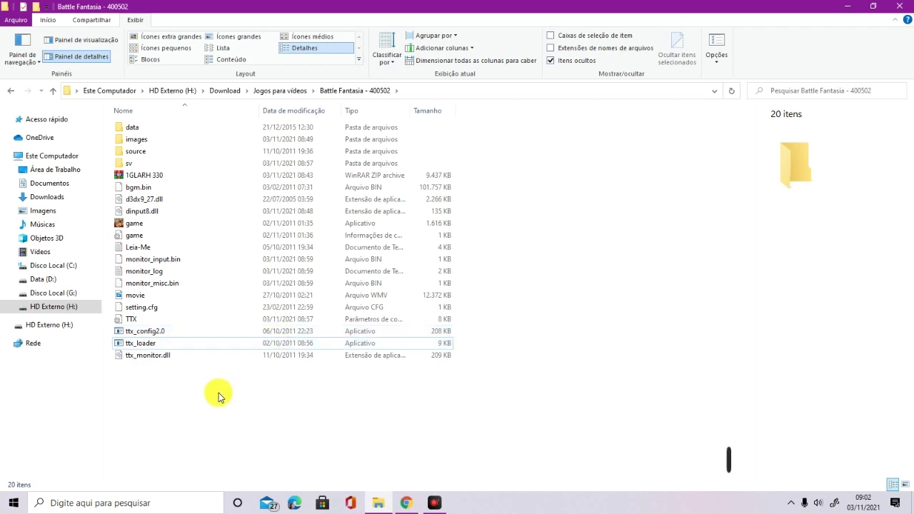
left_click(150, 346)
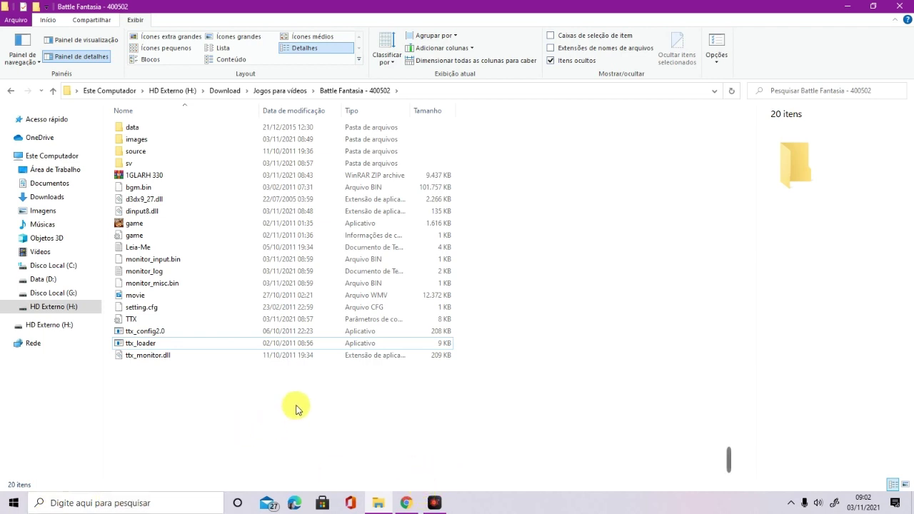
Select the three ttx files, go up to the "Jogos para vídeos" folder and reopen "Battle Fantasia - 400502".
left_click_drag(175, 331, 167, 356)
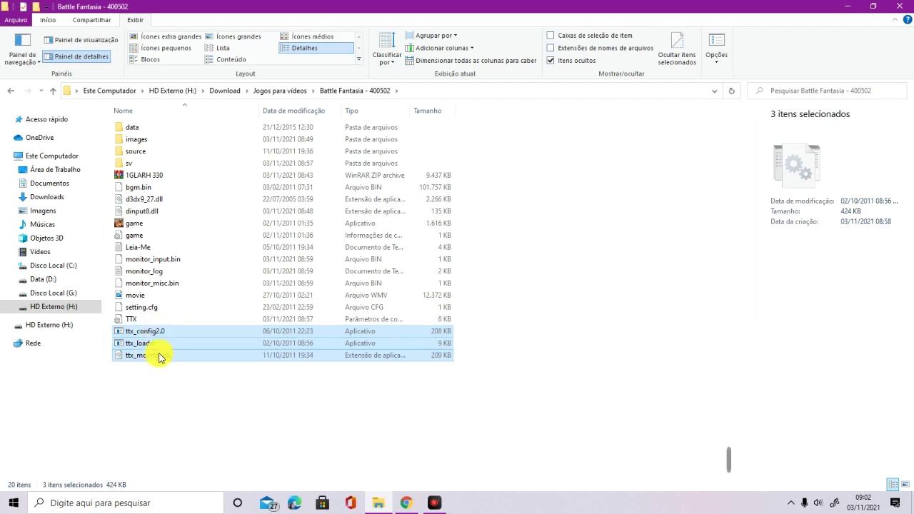
left_click_drag(155, 351, 279, 93)
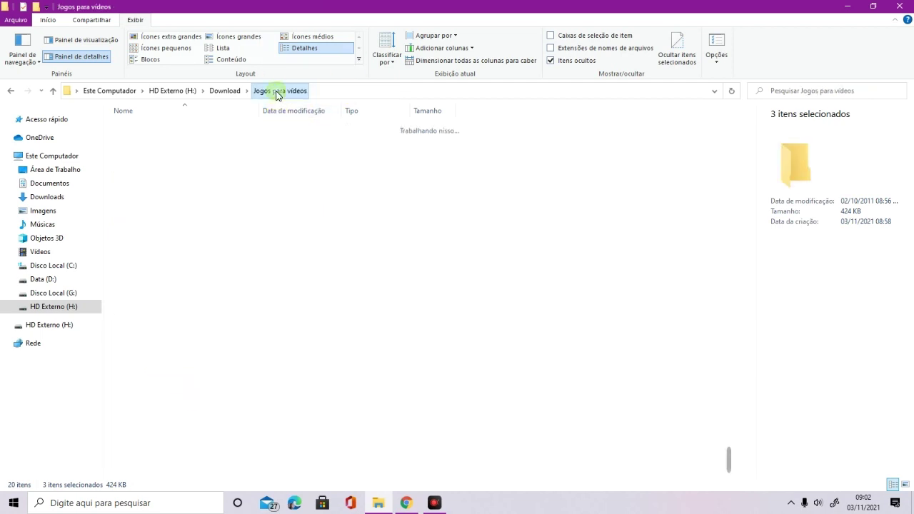
double_click(216, 132)
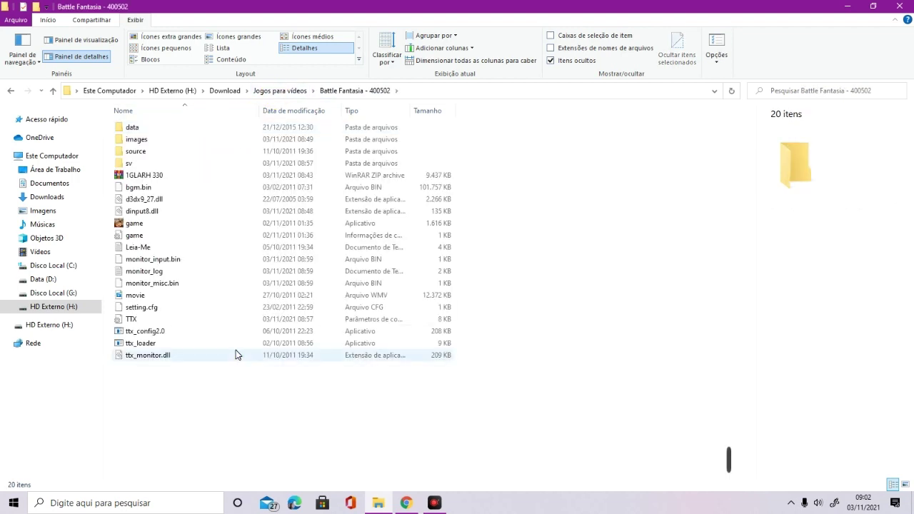
Permanently delete ttx_config2.0, ttx_loader and ttx_monitor.dll from the Battle Fantasia - 400502 folder.
left_click(167, 332)
left_click(163, 346, "ctrl")
left_click(163, 357, "ctrl")
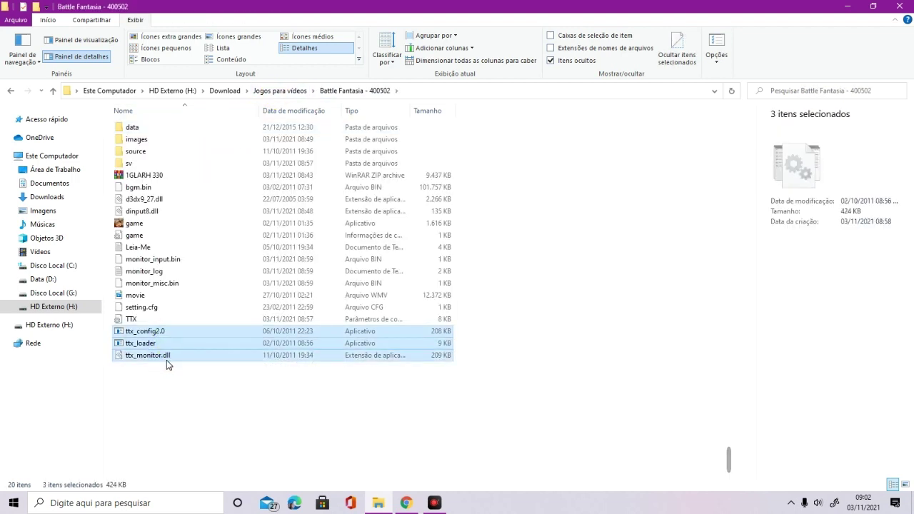
key("shift+Delete")
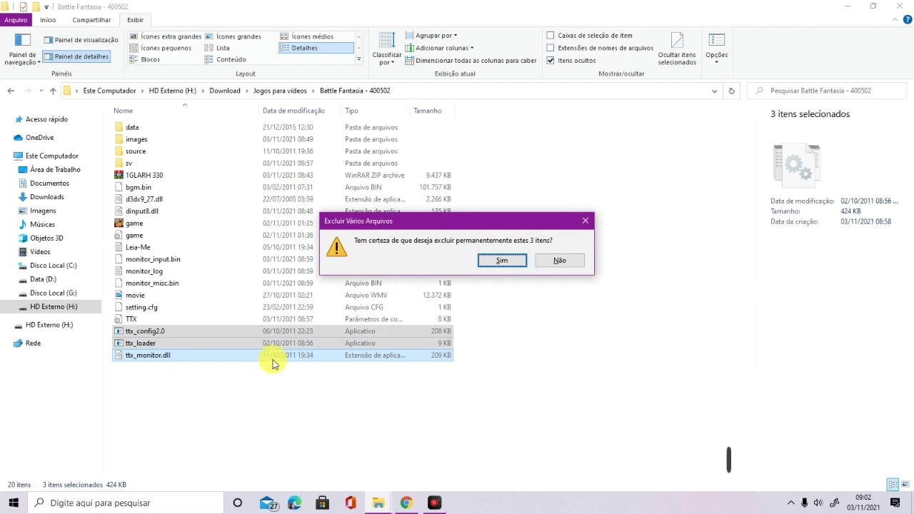
left_click(503, 263)
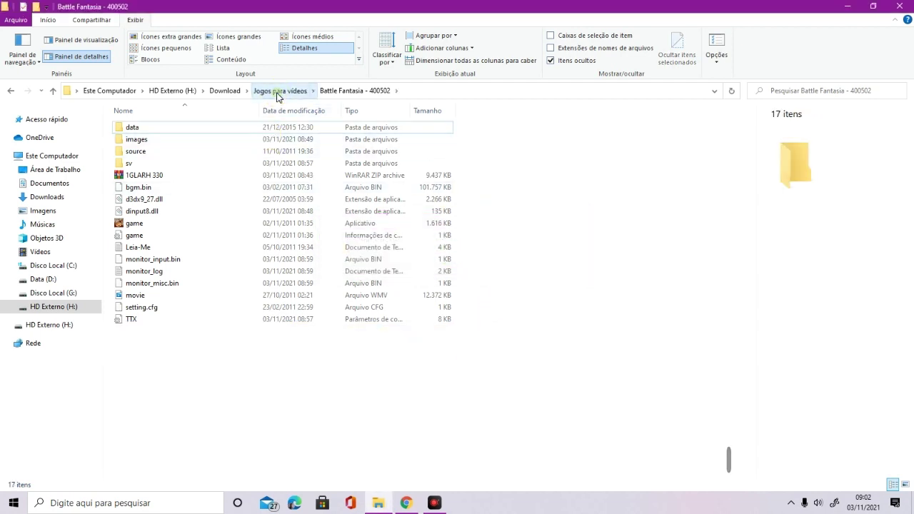
Open the "ferramenta" folder under "Jogos para vídeos" and turn off the Avast protection modules.
left_click(278, 91)
double_click(159, 141)
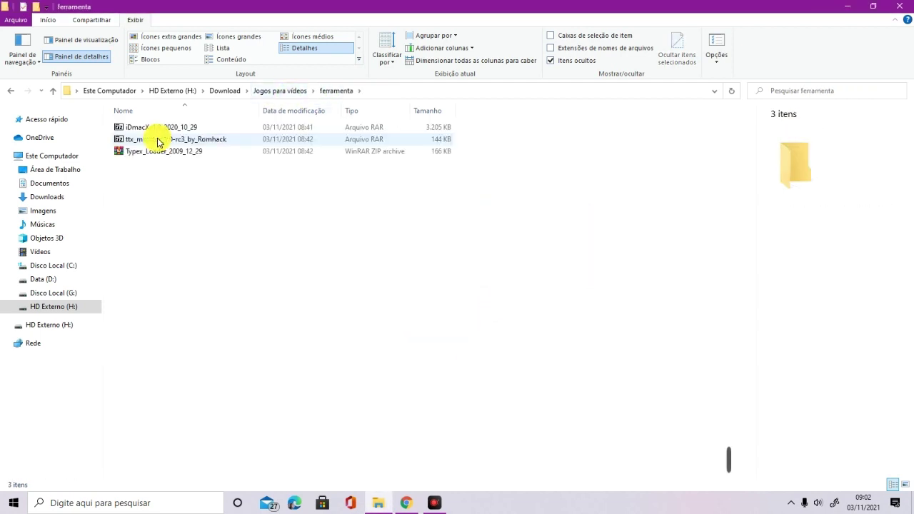
left_click(792, 503)
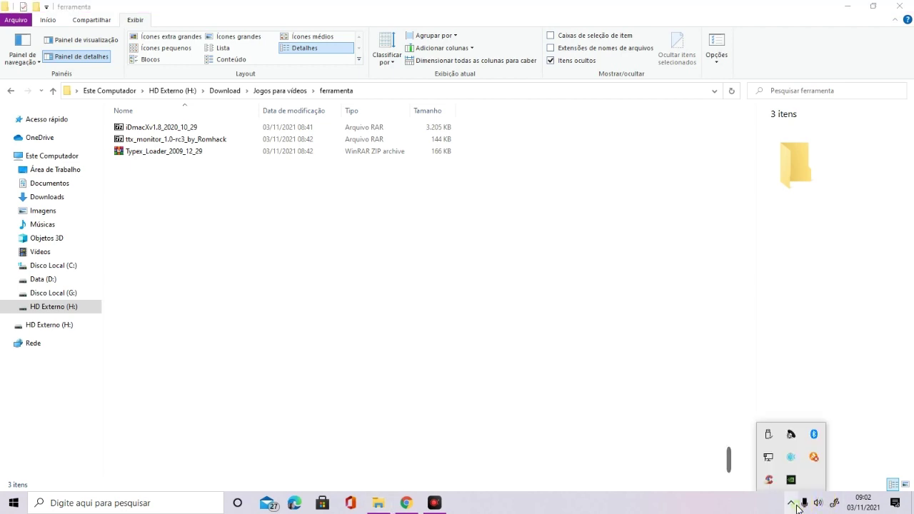
right_click(816, 462)
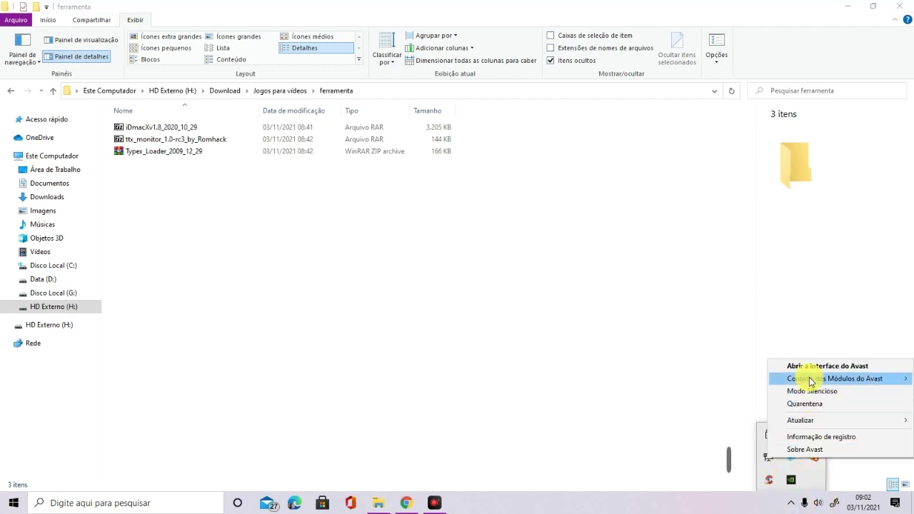
mouse_move(809, 378)
left_click(667, 407)
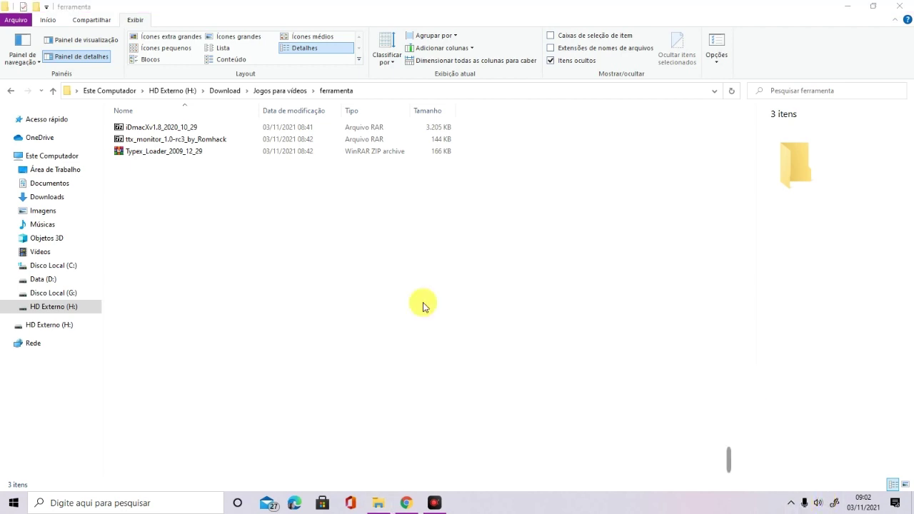
Copy the Typex_Loader_2009_12_29 archive from "ferramenta" into the Battle Fantasia - 400502 folder.
left_click(209, 151)
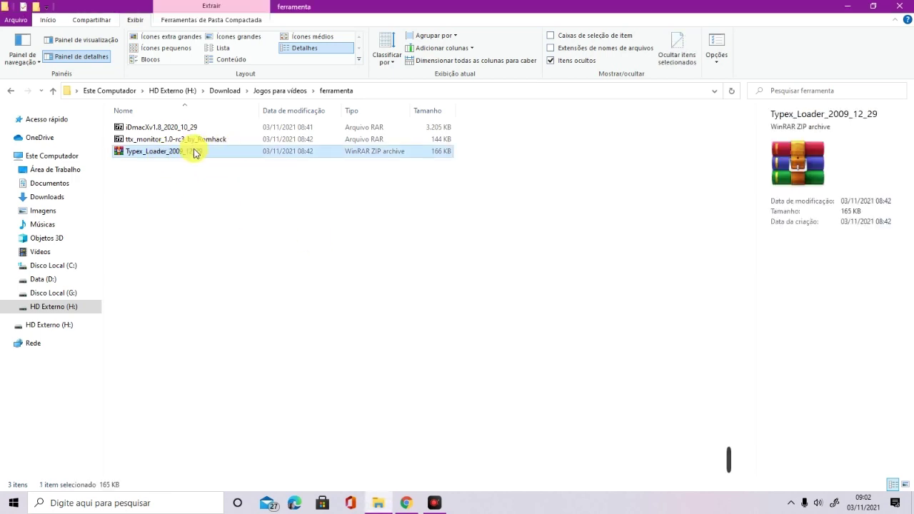
left_click(276, 93)
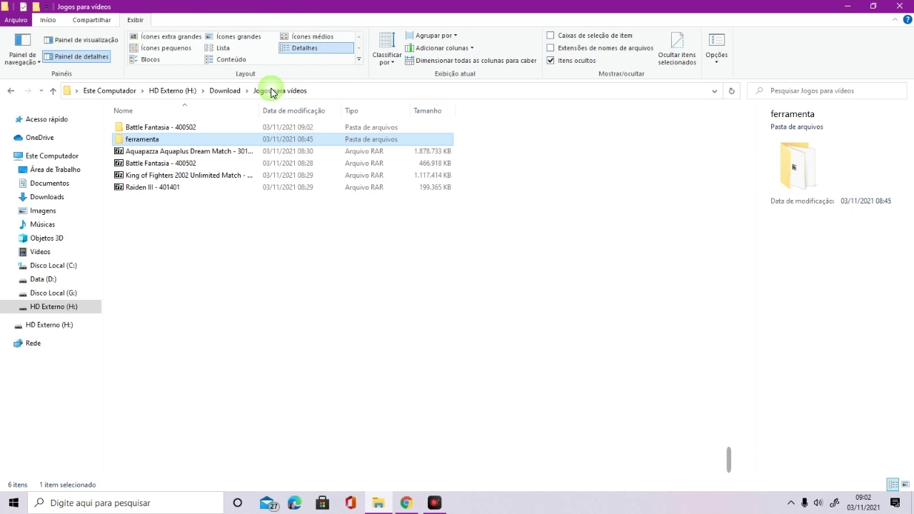
left_click(161, 130)
double_click(160, 131)
left_click(136, 385)
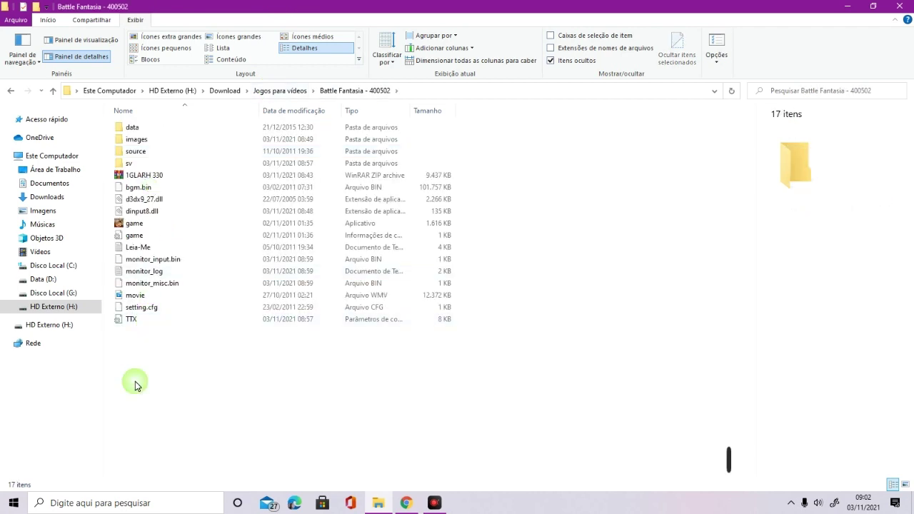
key("ctrl+v")
Extract the Typex_Loader_2009_12_29 archive with 7-Zip directly into the game folder.
right_click(164, 332)
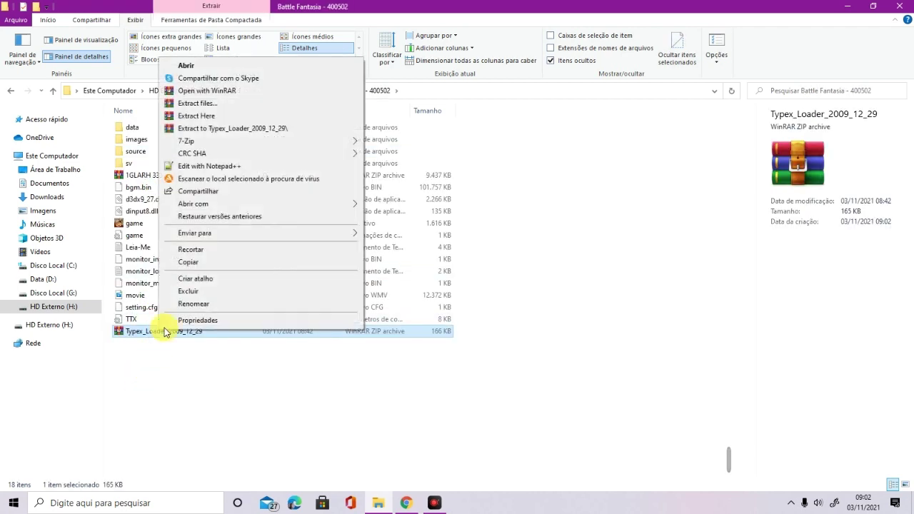
mouse_move(222, 147)
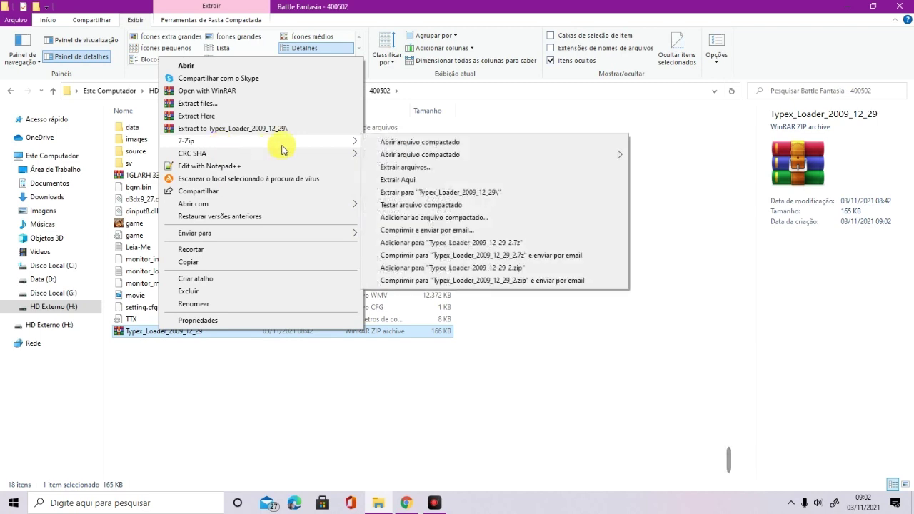
left_click(391, 179)
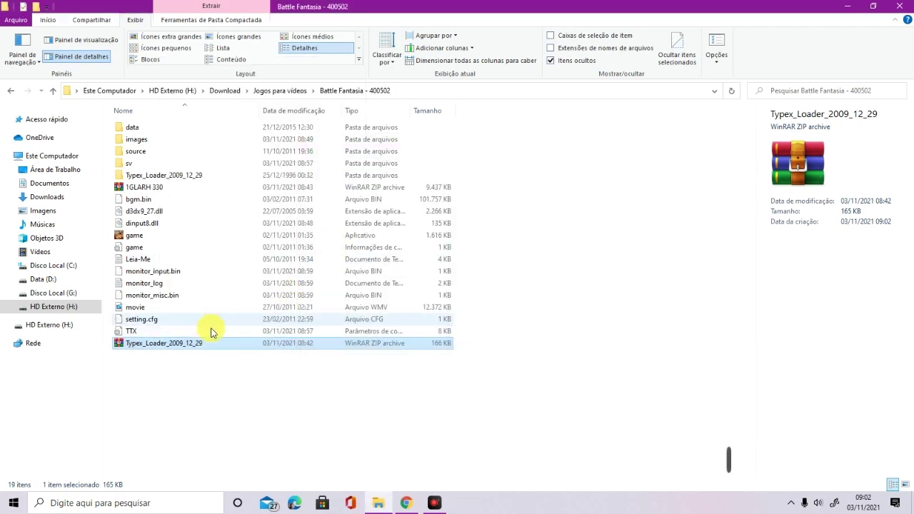
Move all seven files from the extracted Typex_Loader_2009_12_29 folder into the Battle Fantasia - 400502 folder.
double_click(146, 175)
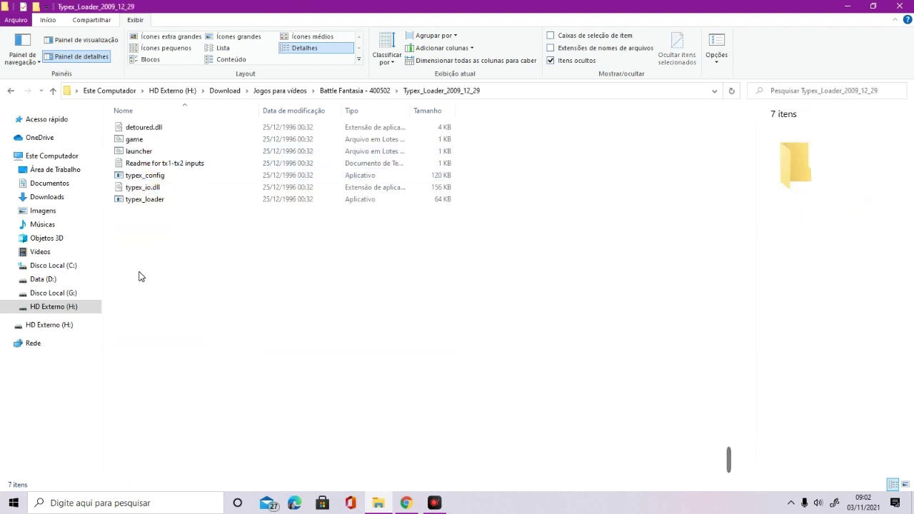
left_click_drag(141, 276, 160, 126)
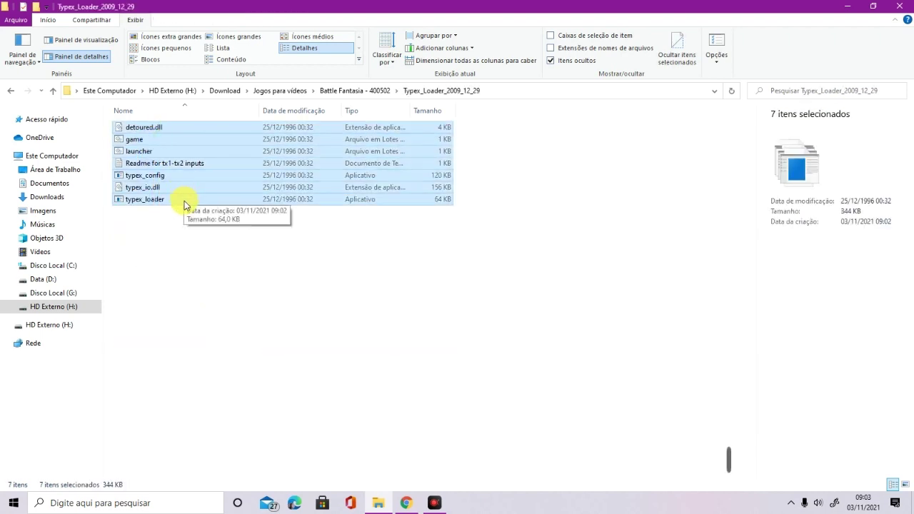
left_click(368, 91)
left_click(272, 407)
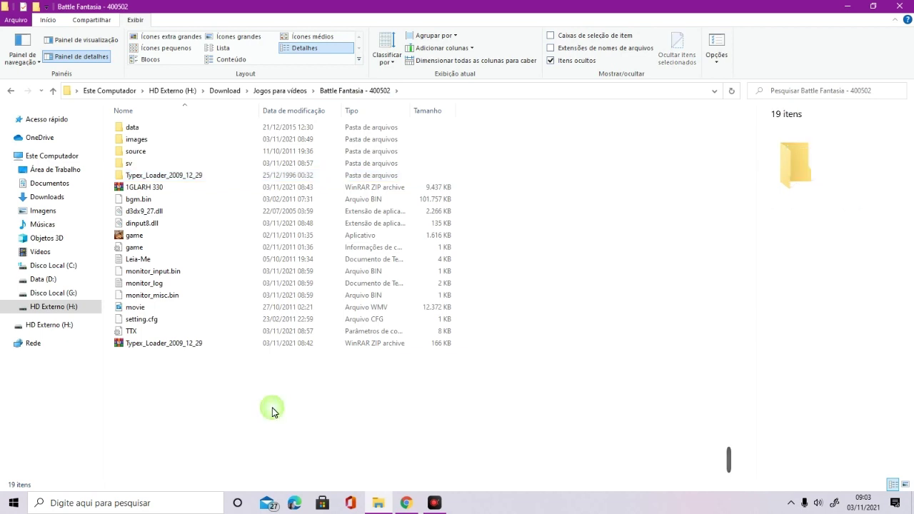
key("ctrl+v")
Delete the Typex_Loader_2009_12_29 archive from the game folder.
left_click(190, 459)
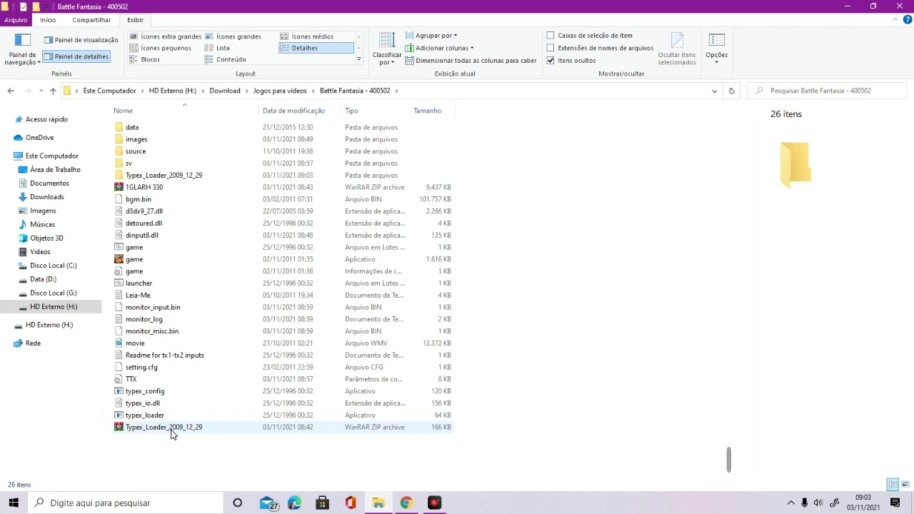
left_click(172, 429)
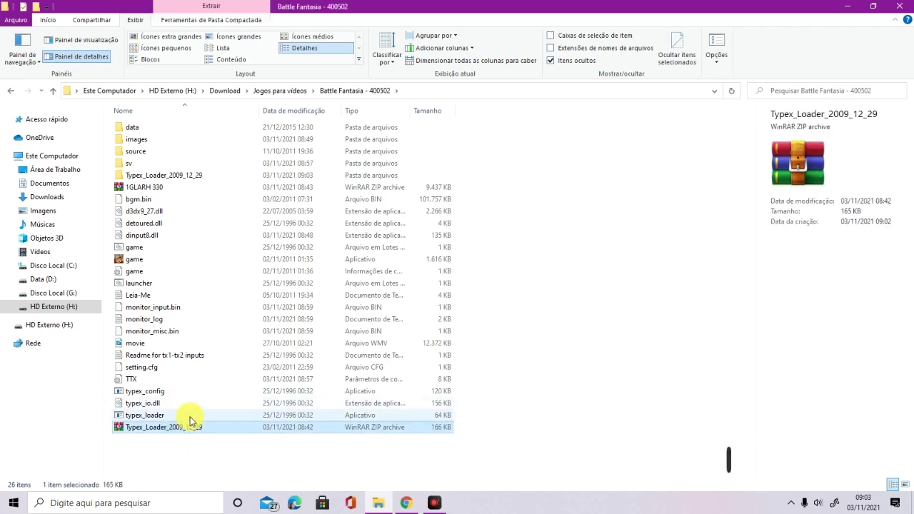
key("Delete")
Run typex_config and answer n for mahjong panel, y for four way joystick, n for tetris and low-res monitor, leaving the scratch drive remap path empty.
left_click(150, 391)
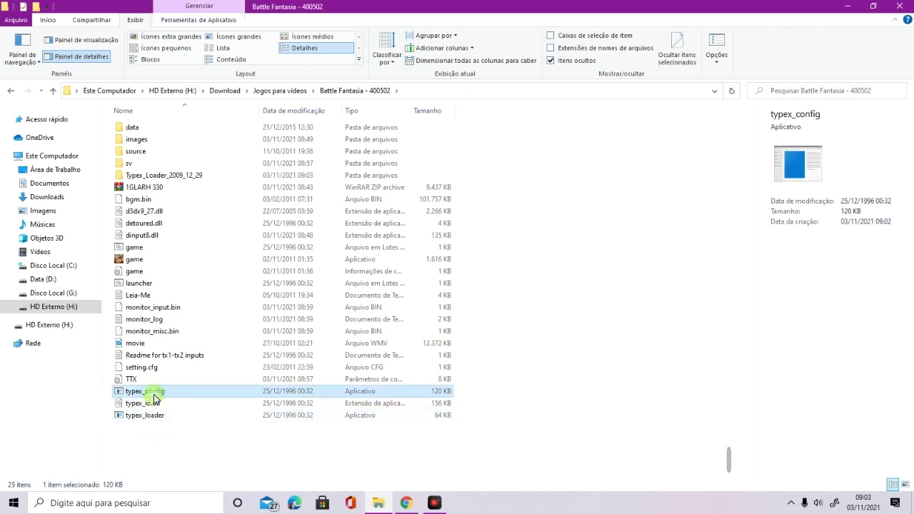
double_click(154, 394)
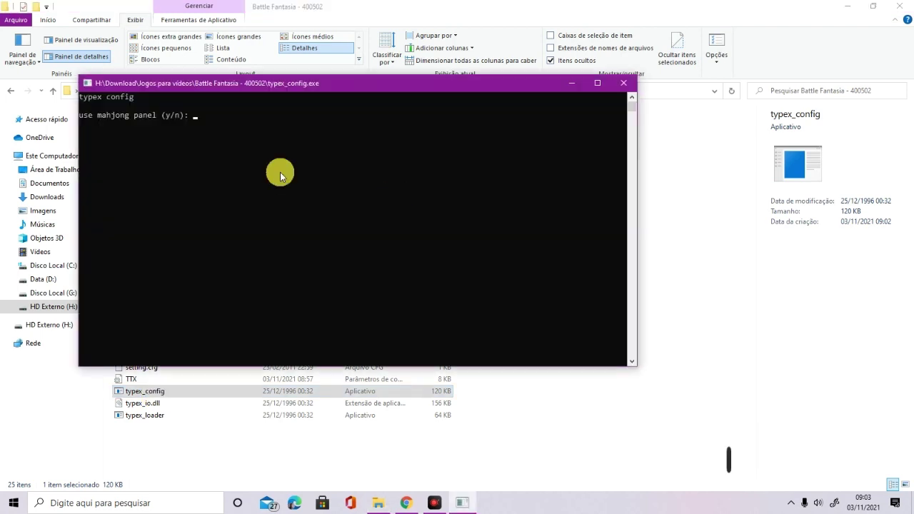
left_click_drag(160, 82, 194, 83)
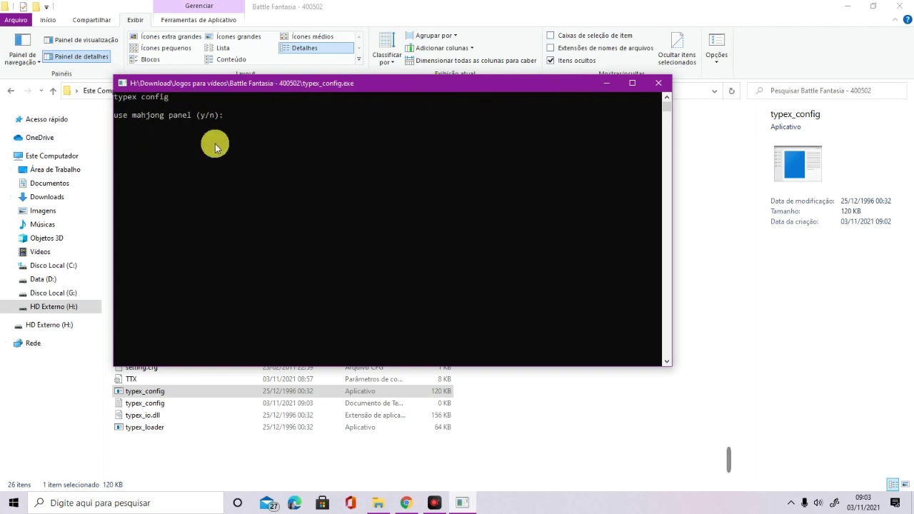
type("n")
key("Return")
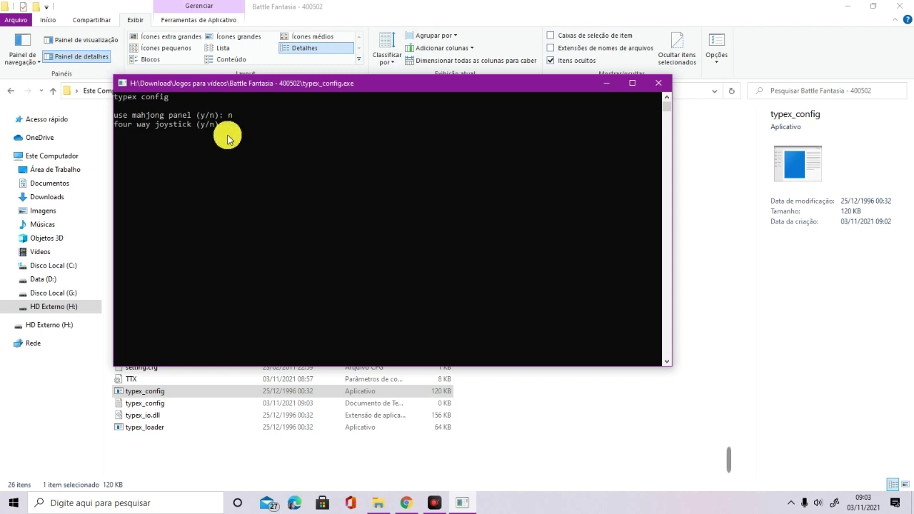
type("y")
key("Return")
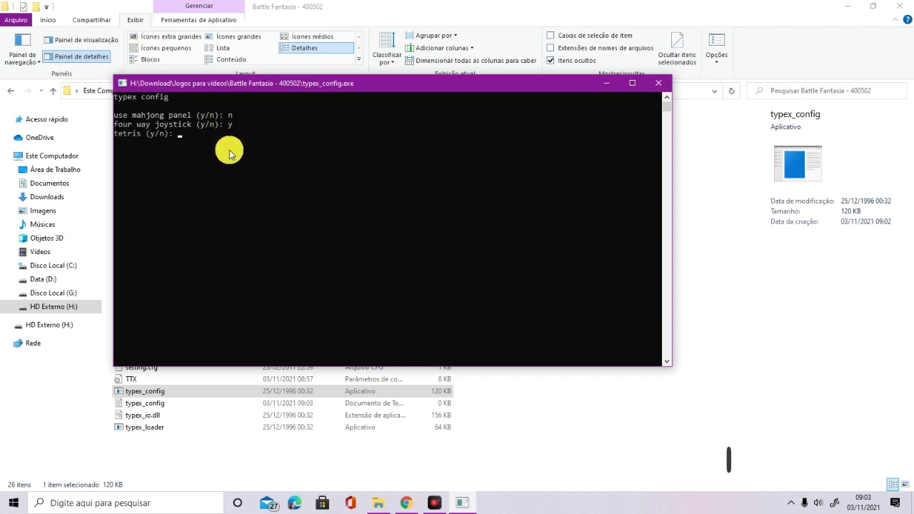
type("n")
key("Return")
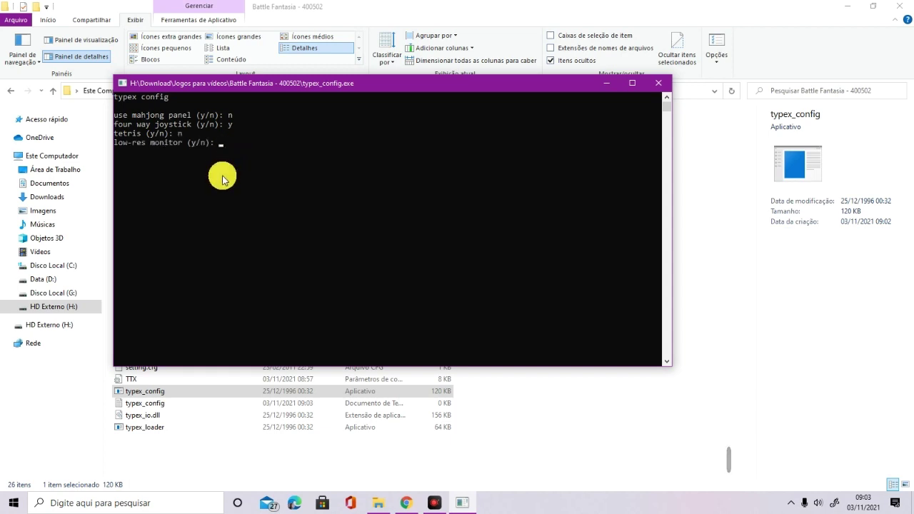
type("n")
key("Return")
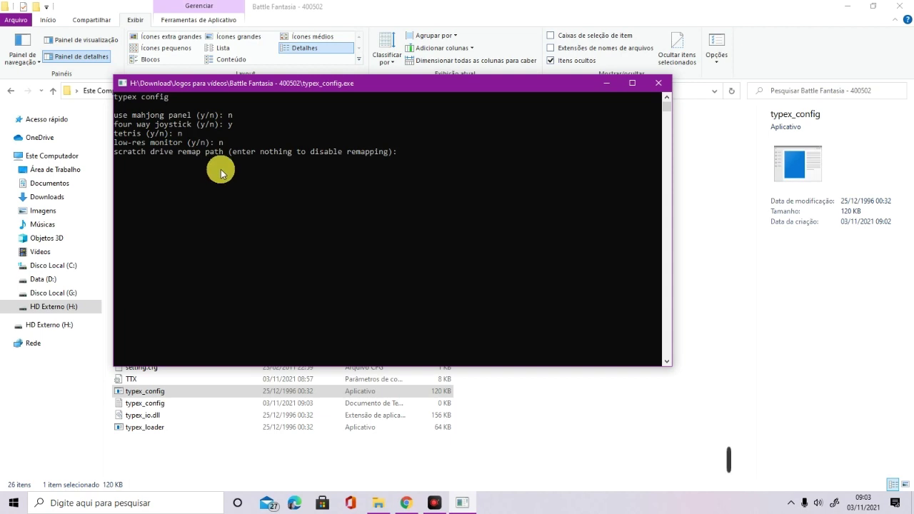
key("Return")
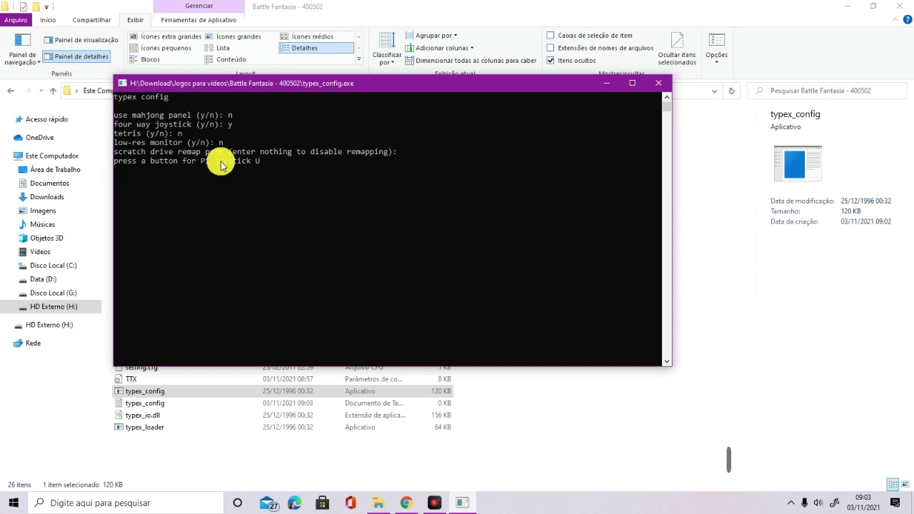
Bind the P1 joystick's U, D, L and R directions to the Up, Down, Left and Right arrow keys.
key("Up")
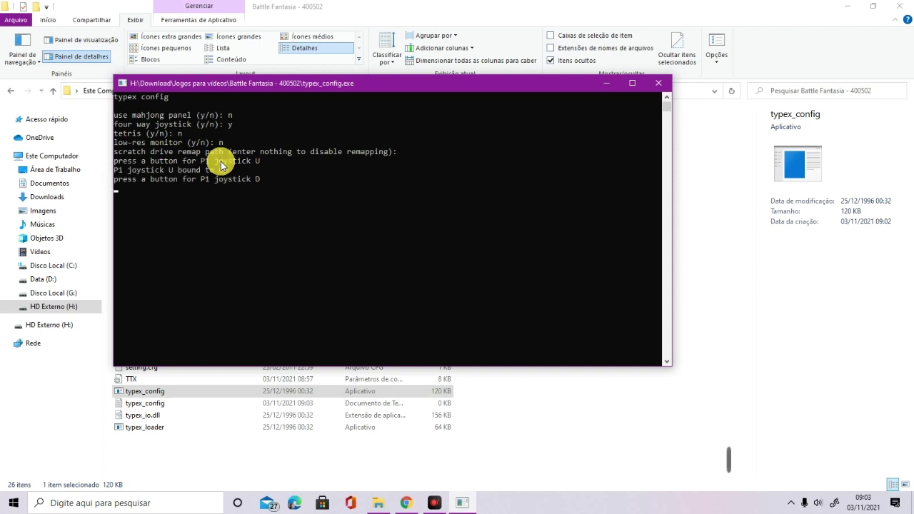
key("Down")
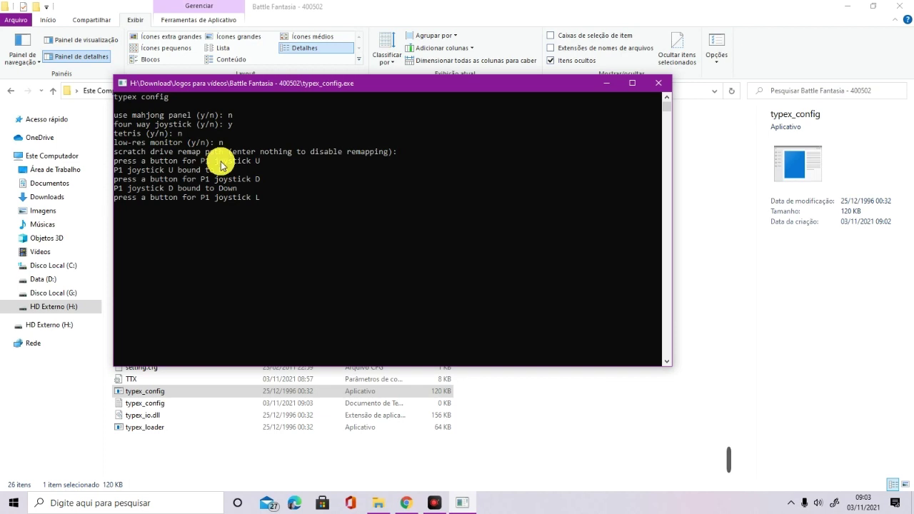
key("Left")
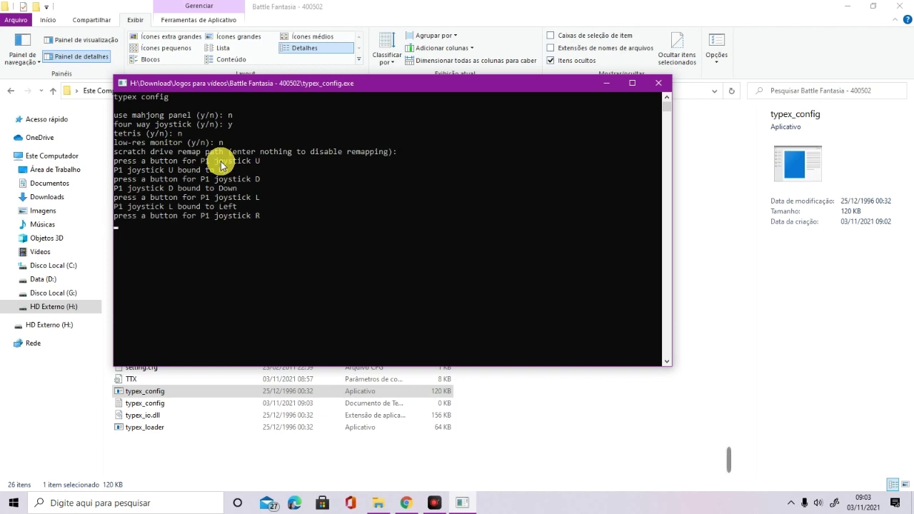
key("Right")
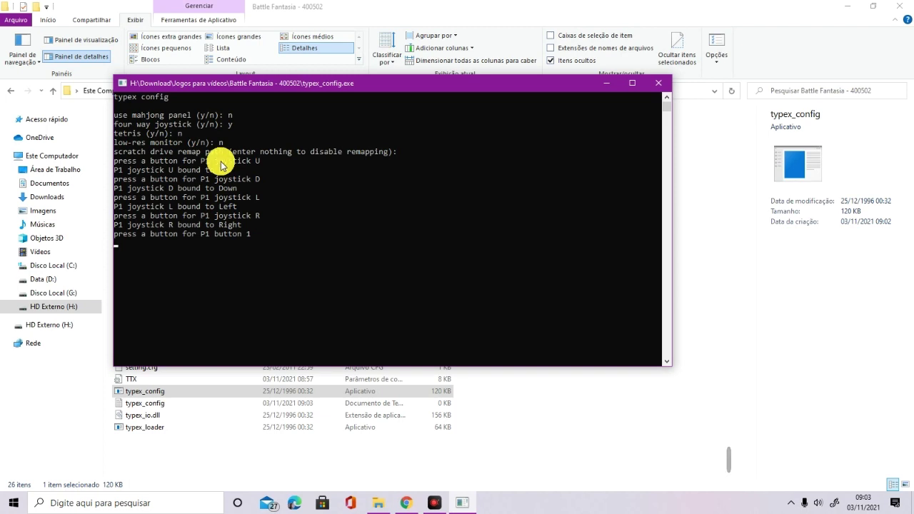
Leave P1 button 1 unbound, bind P1 buttons 2 to 6 to K, J, H, G and T, and bind P1 start to Enter.
key("Escape")
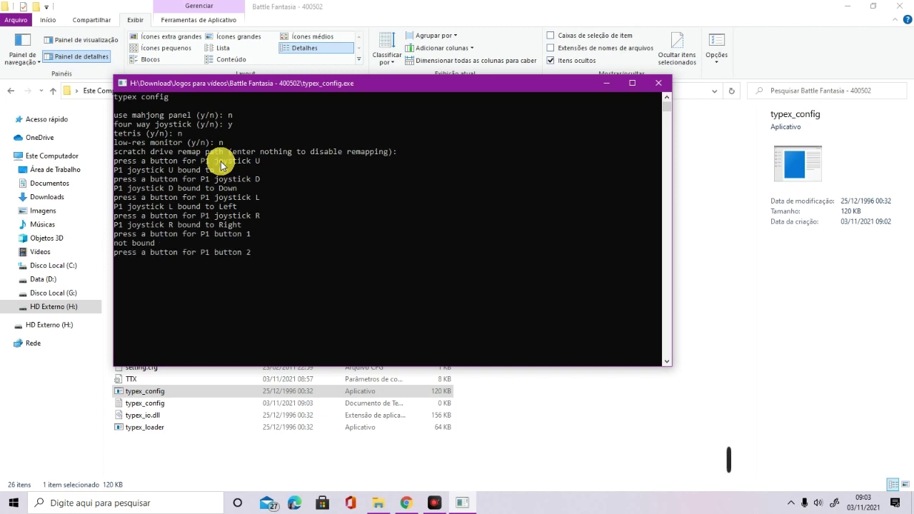
key("k")
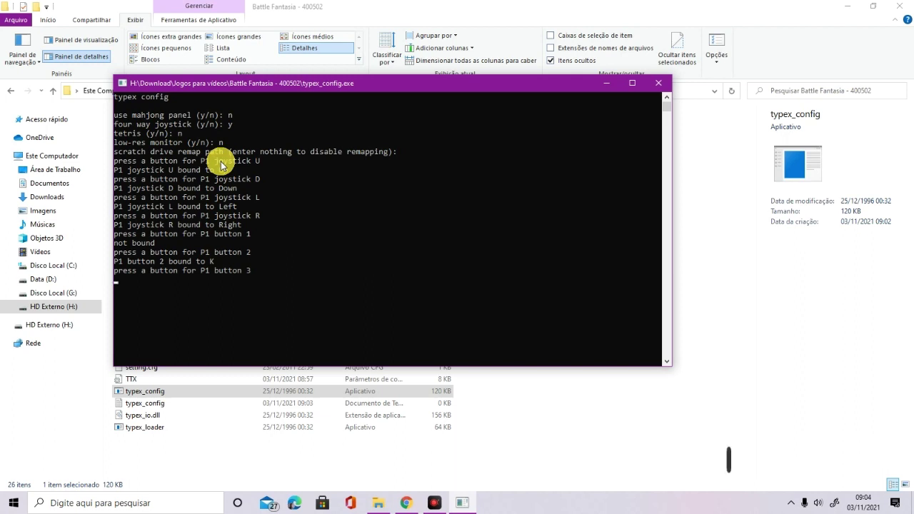
key("j")
key("h")
key("g")
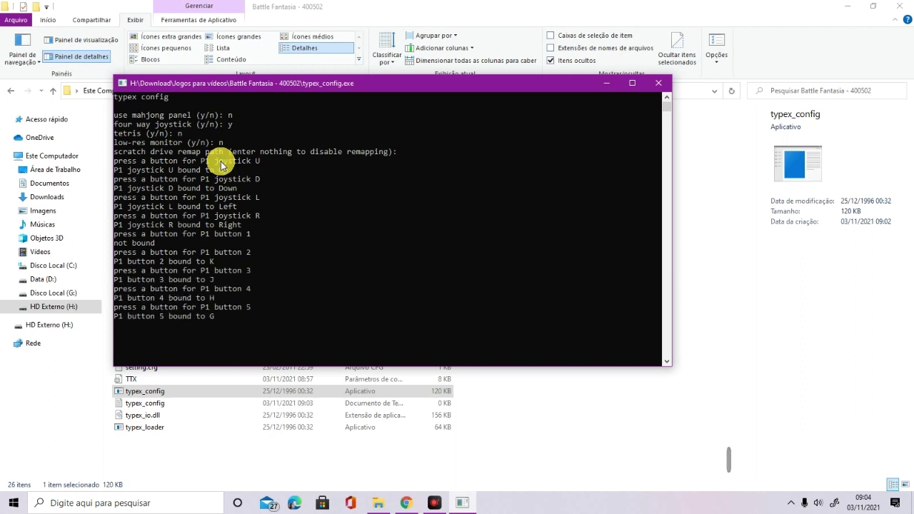
key("t")
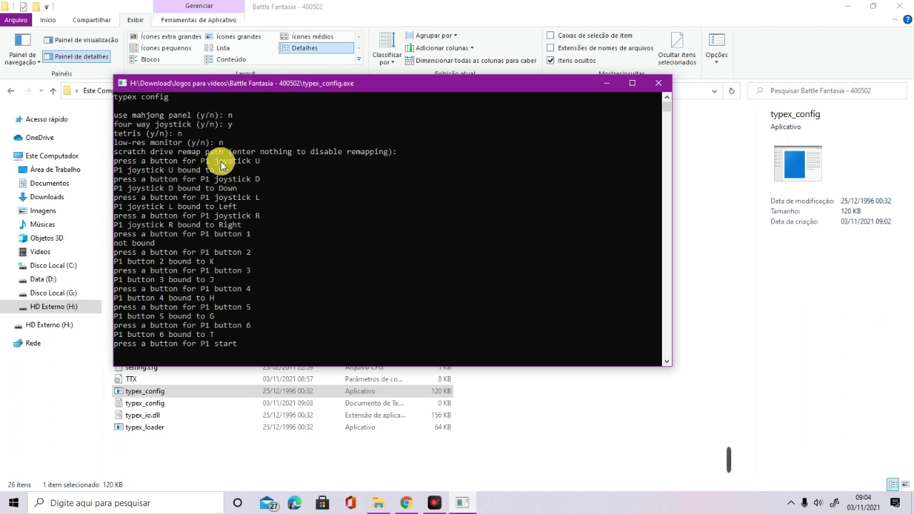
key("Return")
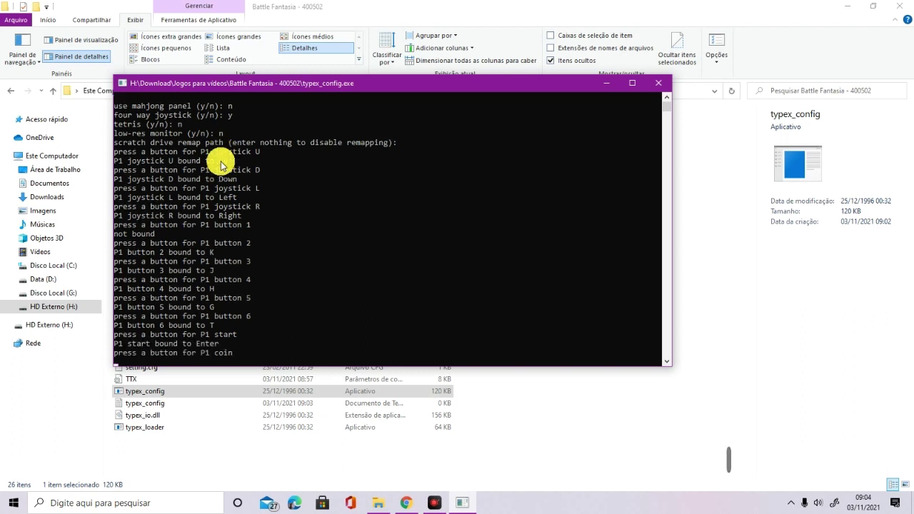
Bind P1 coin to Space and P2 joystick D to W, leaving P1 service, P2 joystick U, L, R and P2 button 1 unbound.
key("space")
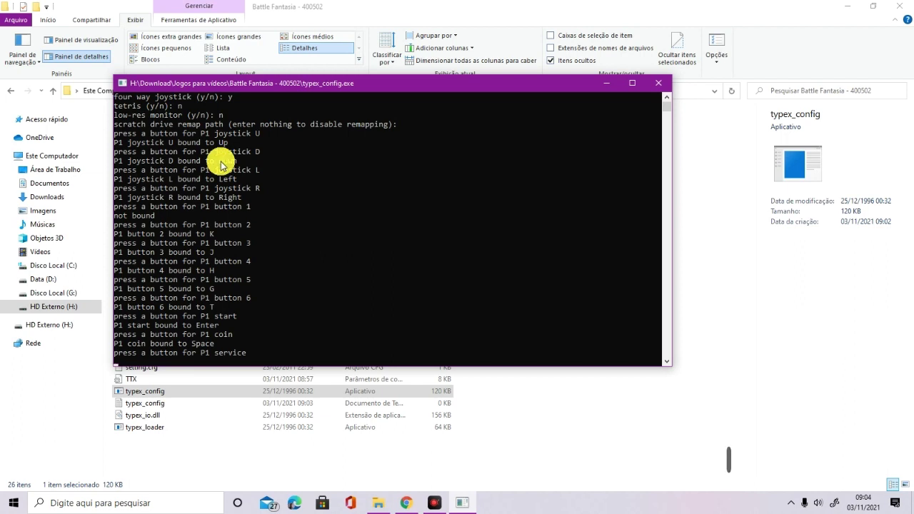
key("Escape")
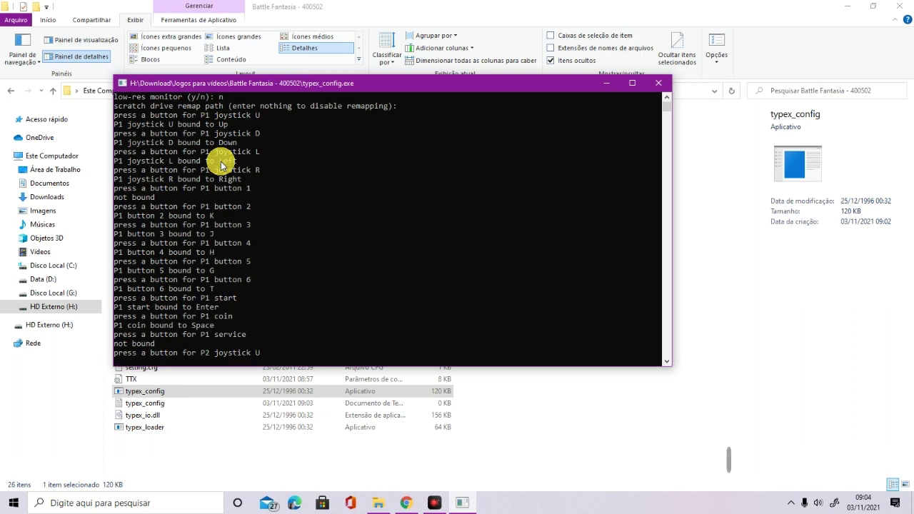
key("Escape")
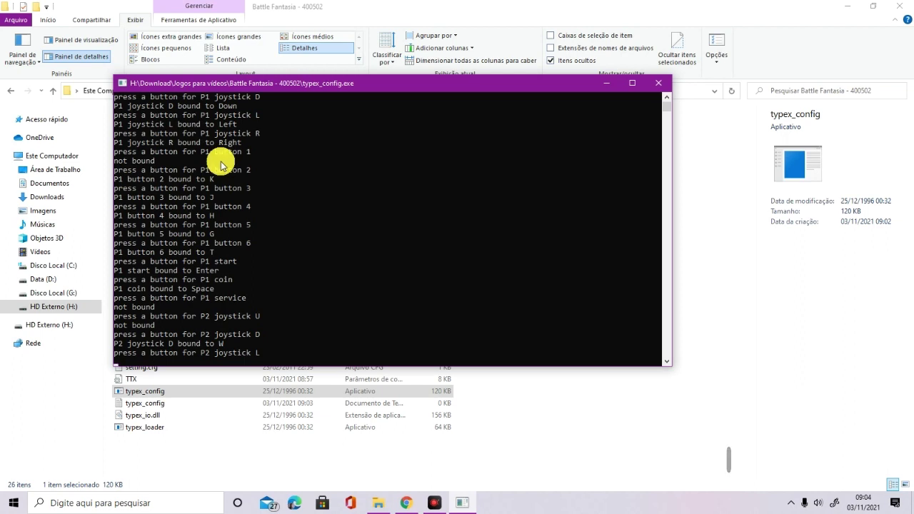
key("Escape")
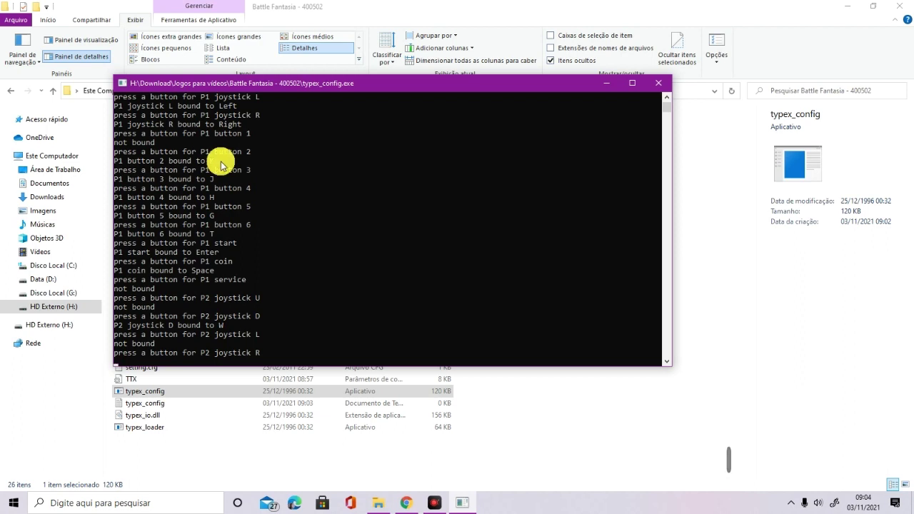
key("Escape")
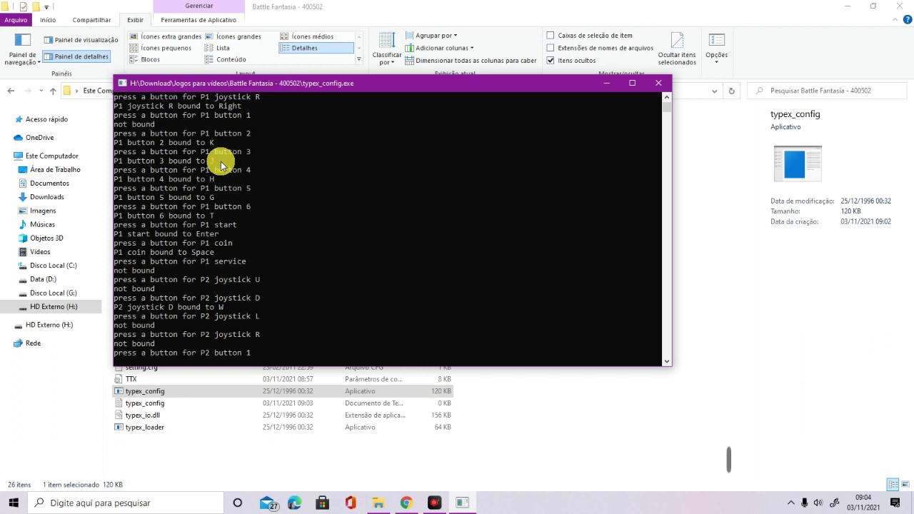
key("Escape")
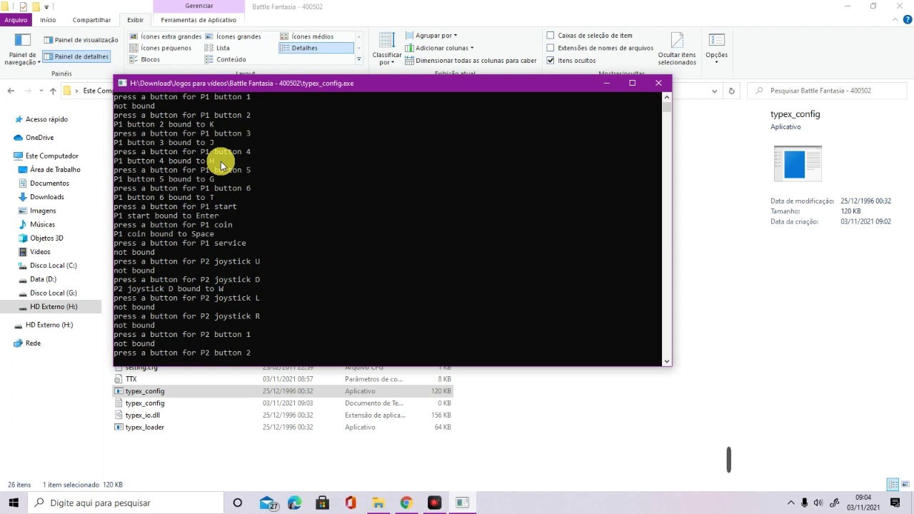
Bind P2 buttons 2 to 6 to T, Y, T, U and I, and bind P2 start to I.
key("t")
key("y")
key("t")
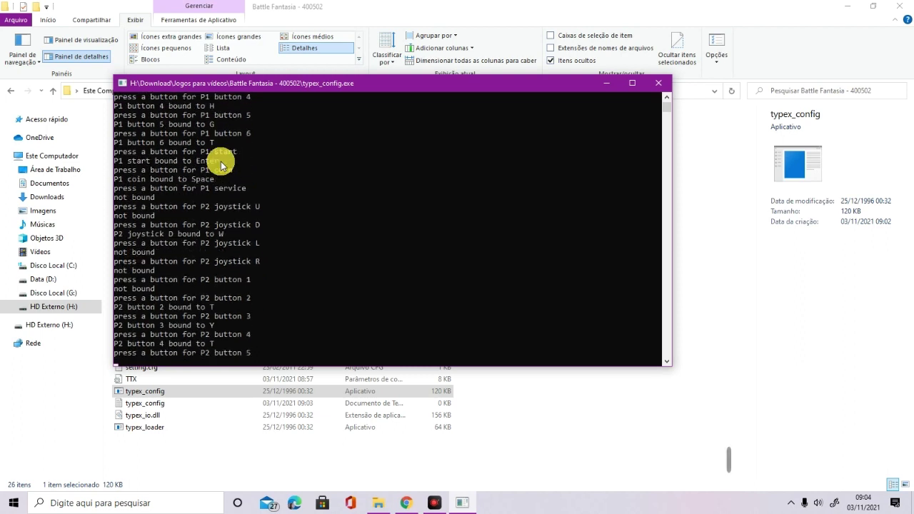
key("u")
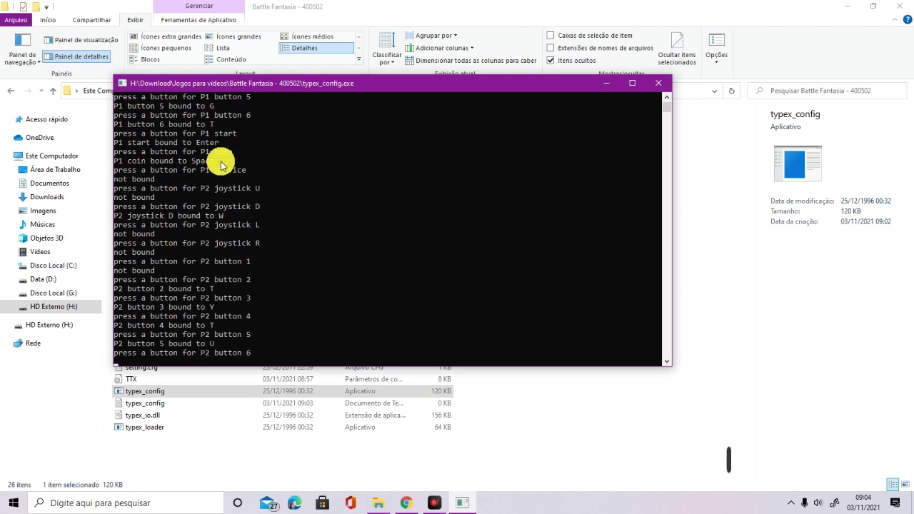
key("i")
key("i")
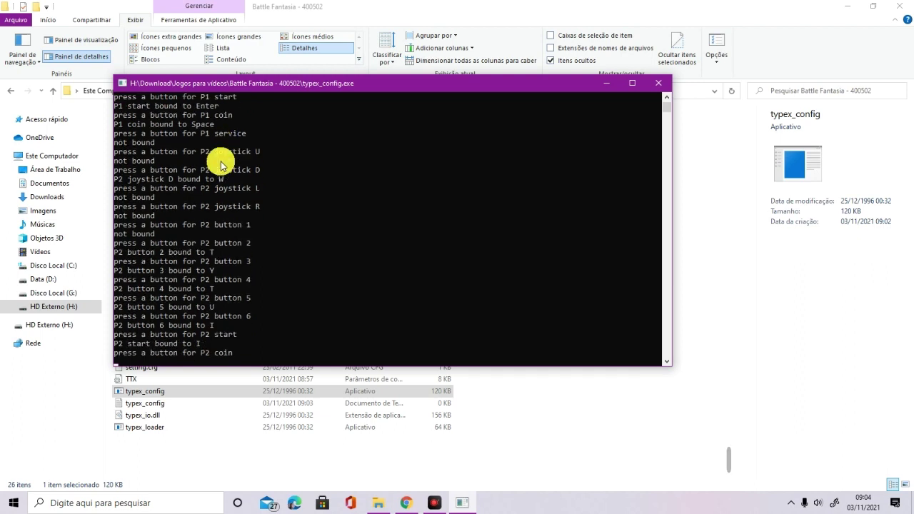
Bind P2 coin to O, P2 service to Q and test to E, and answer the quit prompt with Escape to finish the configuration.
key("o")
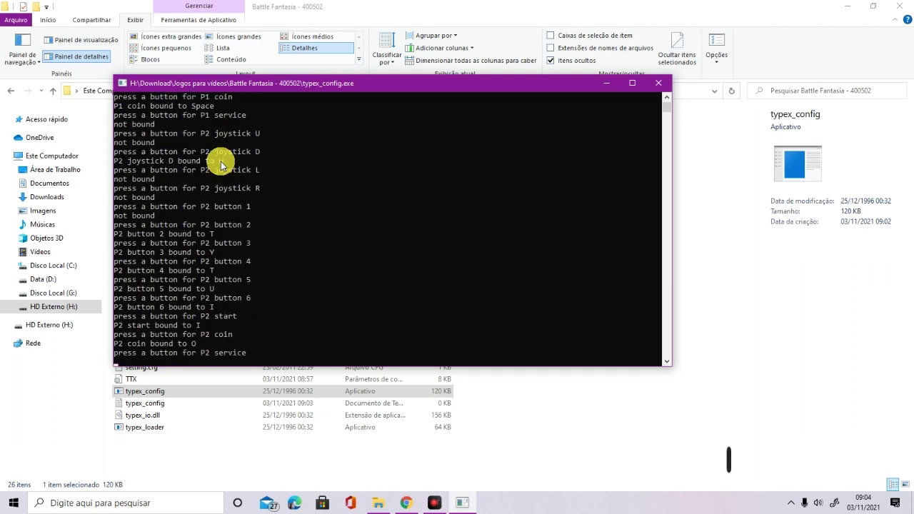
key("q")
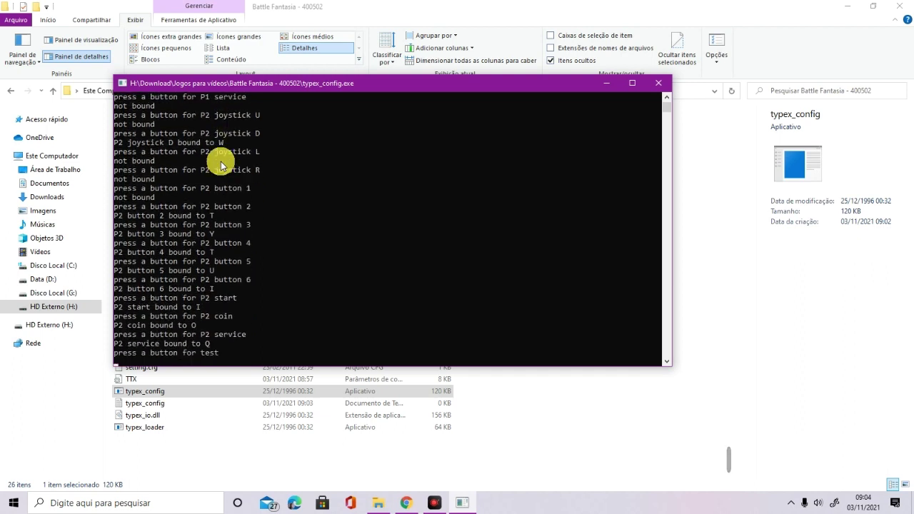
key("e")
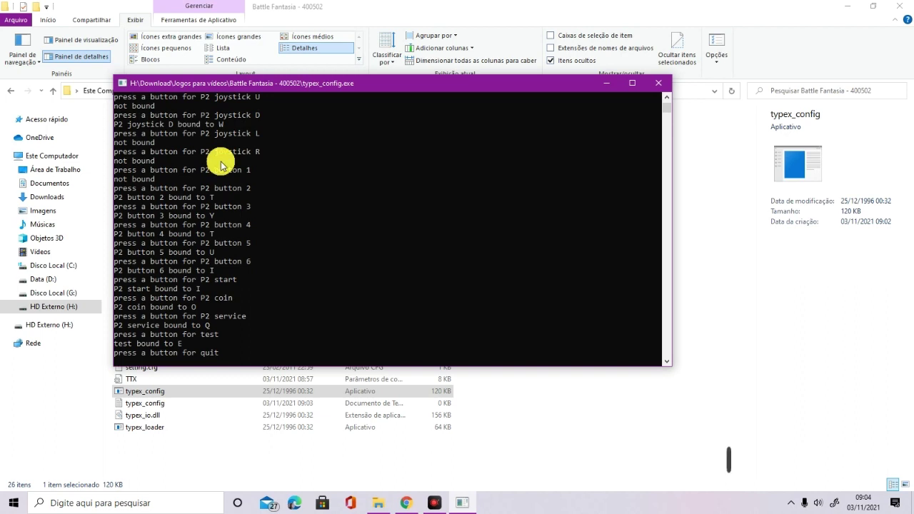
key("Escape")
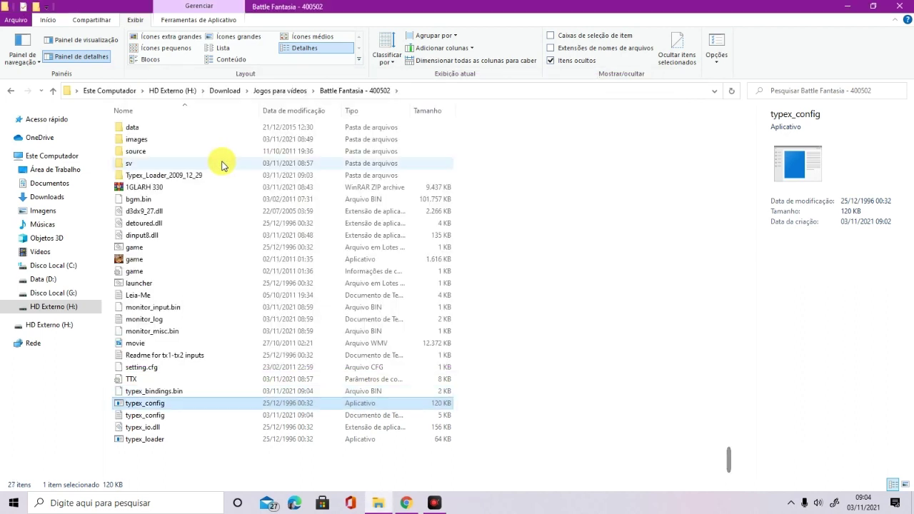
Locate the typex_loader application and the game and launcher batch files in the Battle Fantasia folder.
left_click(147, 453)
left_click(147, 441)
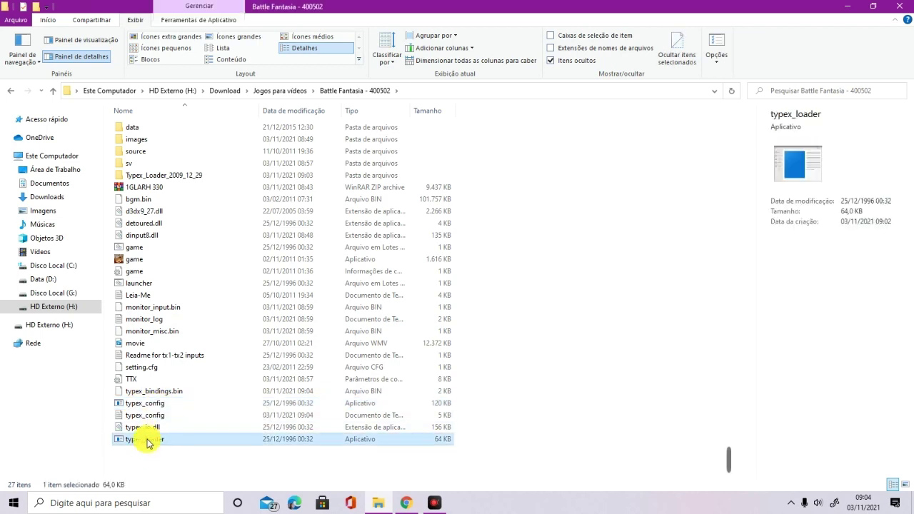
left_click(126, 437)
left_click(183, 441)
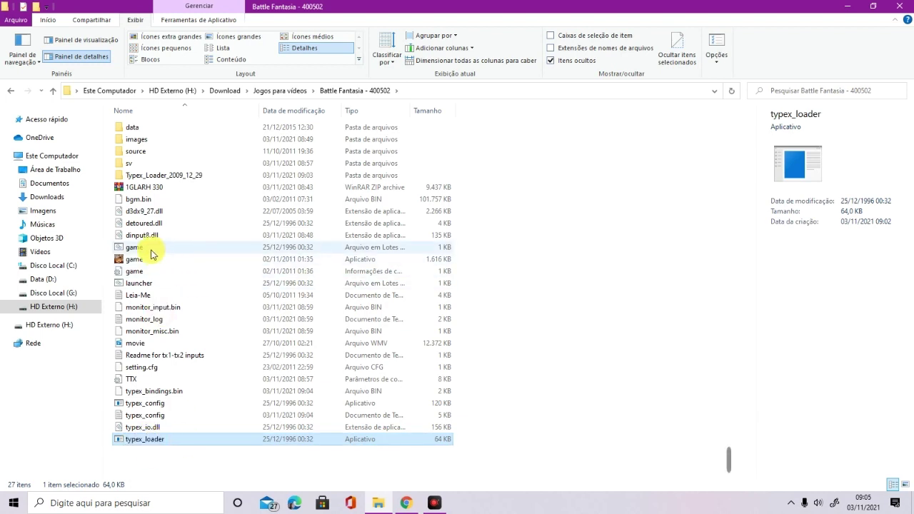
left_click(150, 248)
left_click(146, 283)
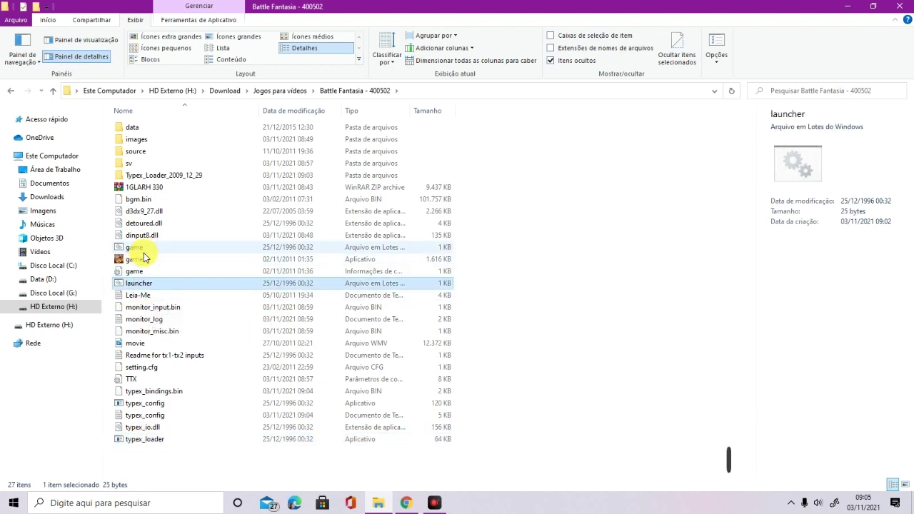
left_click(143, 247)
left_click(143, 283)
left_click(143, 248)
left_click(144, 283)
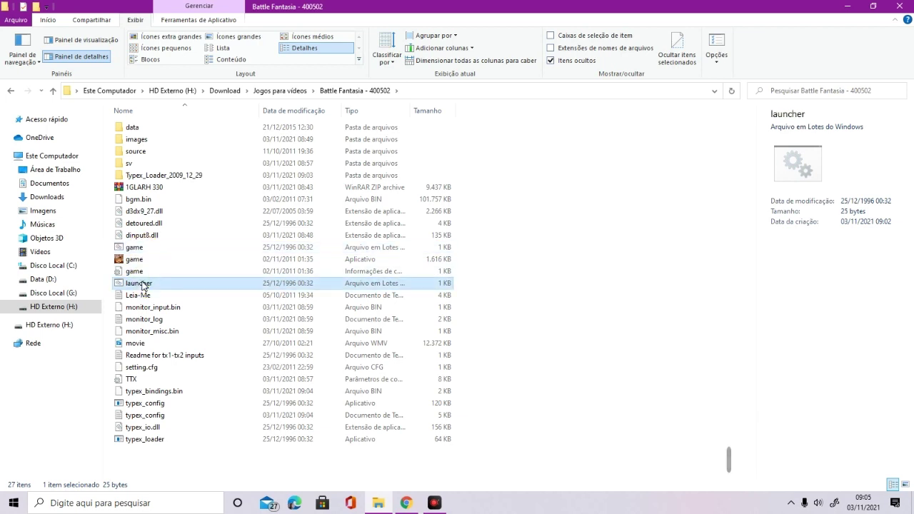
Review the launch command in the game batch file with Notepad++, close the file and return to the game folder.
left_click(148, 250)
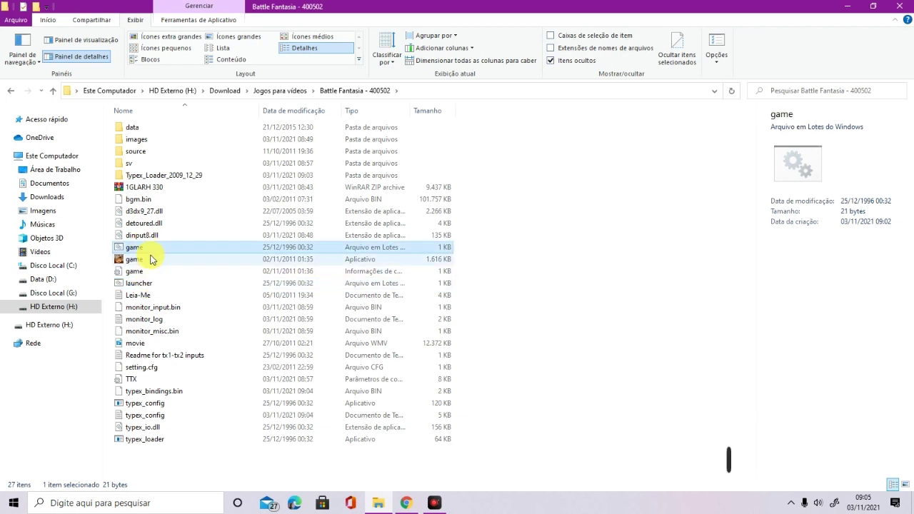
right_click(149, 248)
left_click(194, 290)
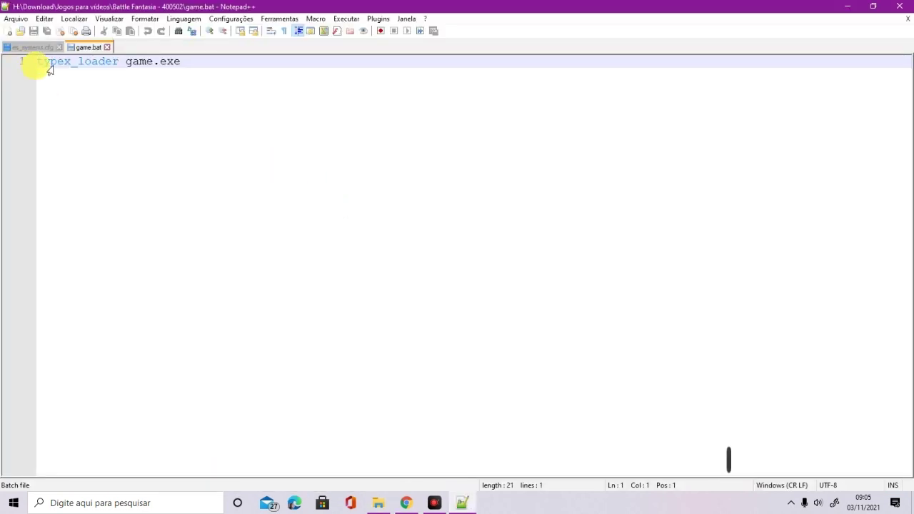
left_click_drag(39, 66, 183, 71)
left_click(107, 47)
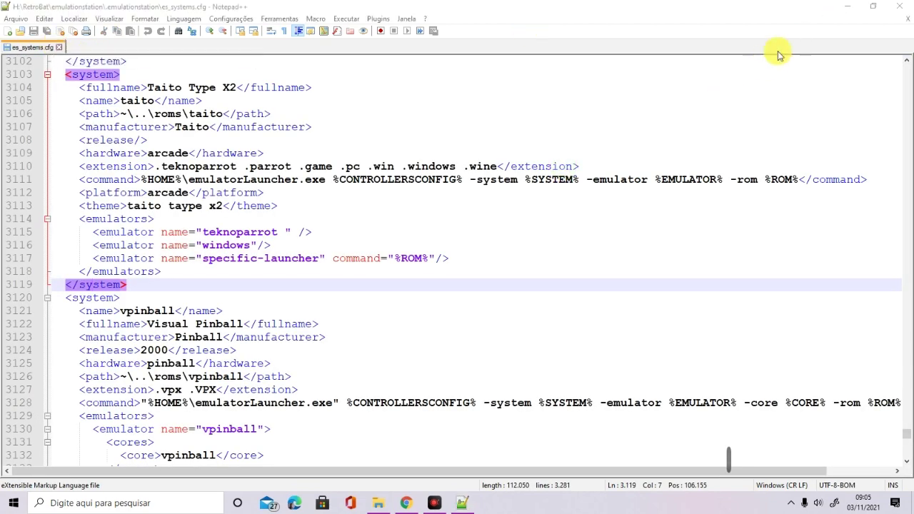
left_click(846, 6)
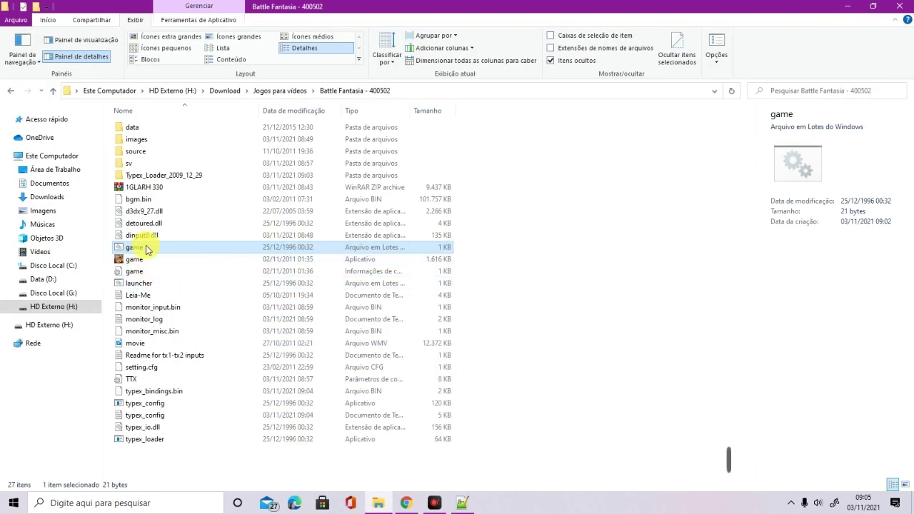
Test Battle Fantasia by running the game batch file, adding three credits, starting player 1 and quitting at the character select screen.
double_click(147, 250)
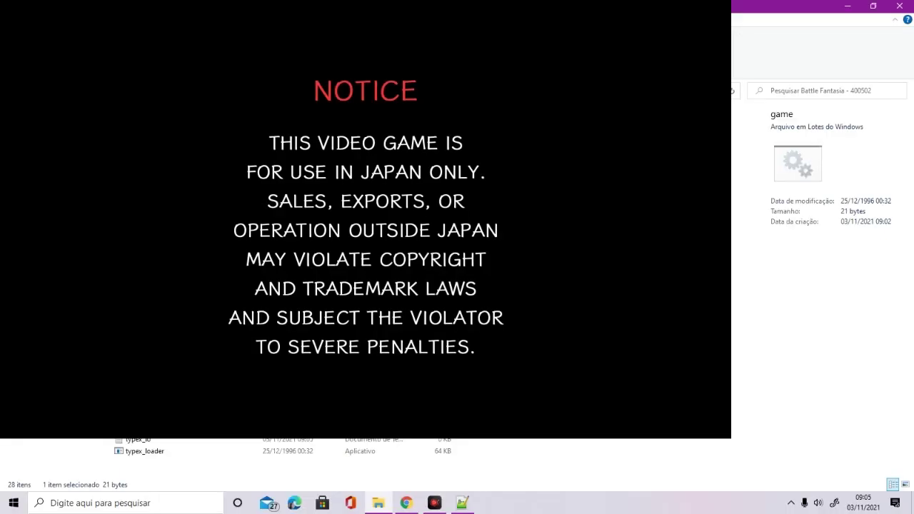
key("5")
key("5")
key("5")
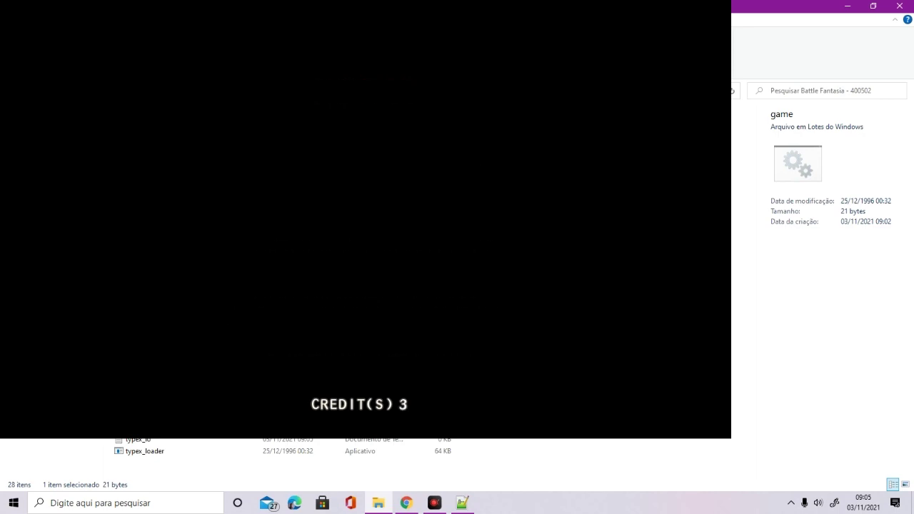
key("1")
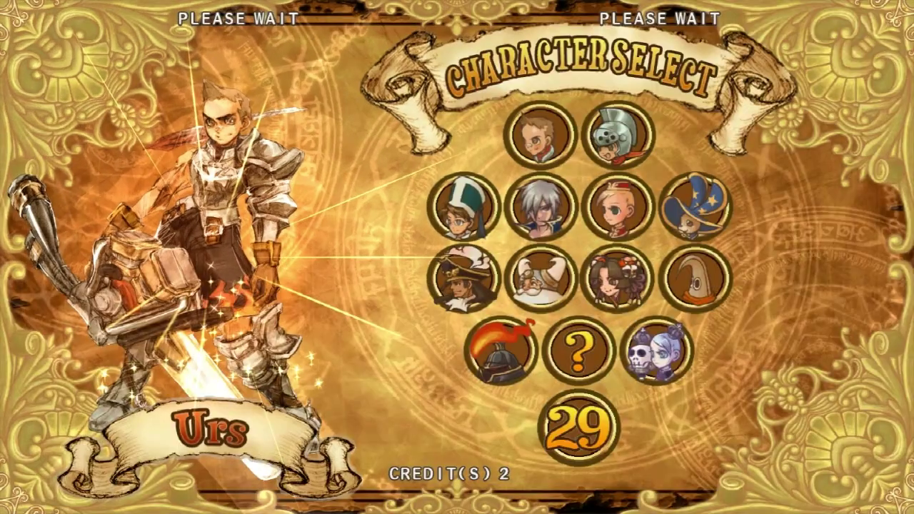
key("Escape")
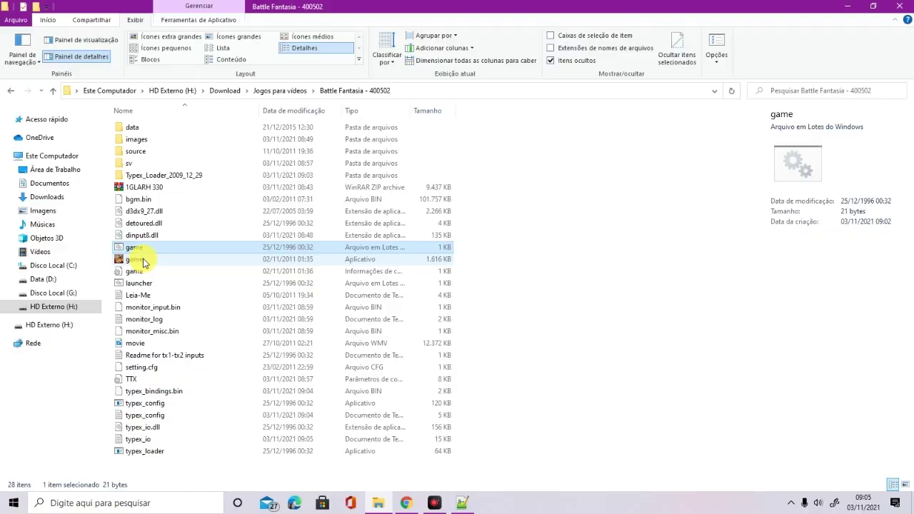
Try running the launcher batch file and compare it with the game batch file in the folder.
double_click(149, 283)
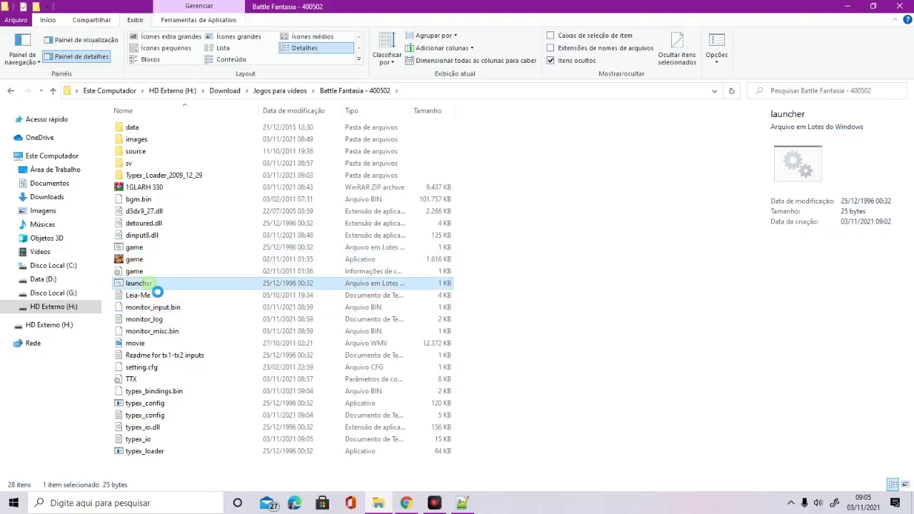
left_click(147, 247, "ctrl")
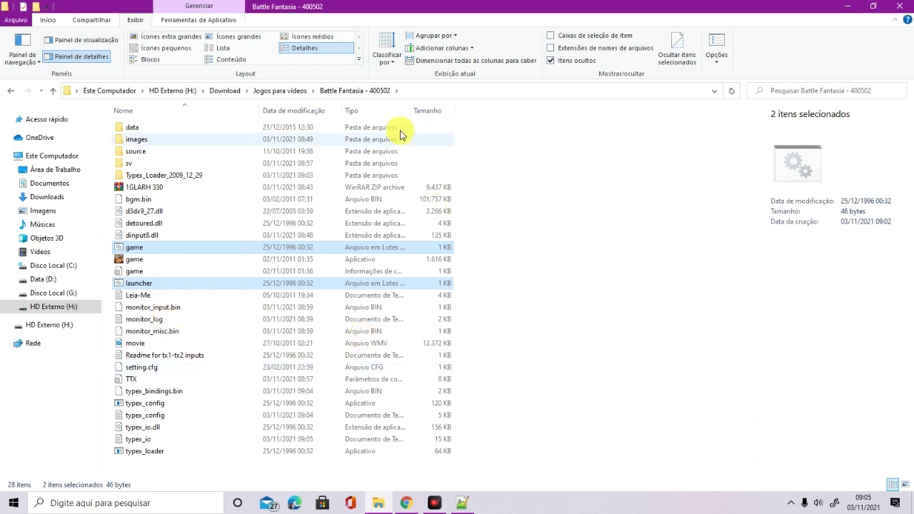
left_click(168, 294)
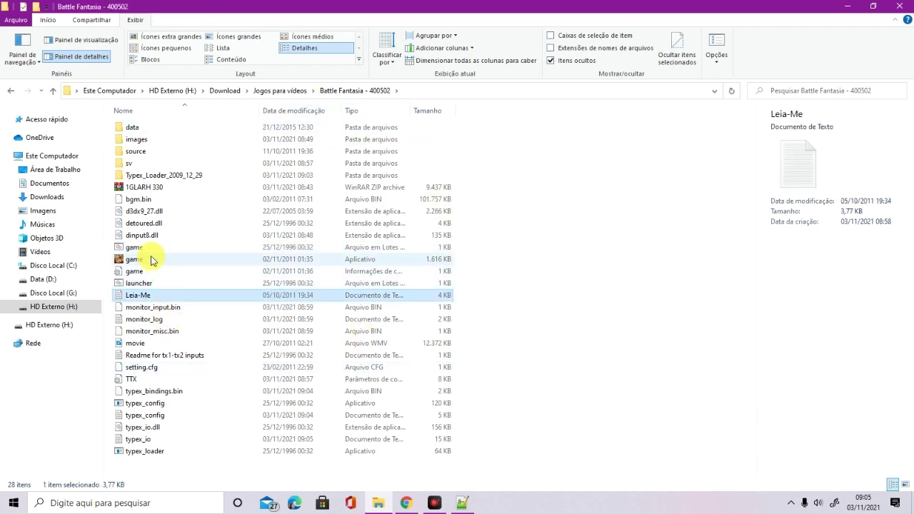
left_click(149, 259)
left_click(144, 247)
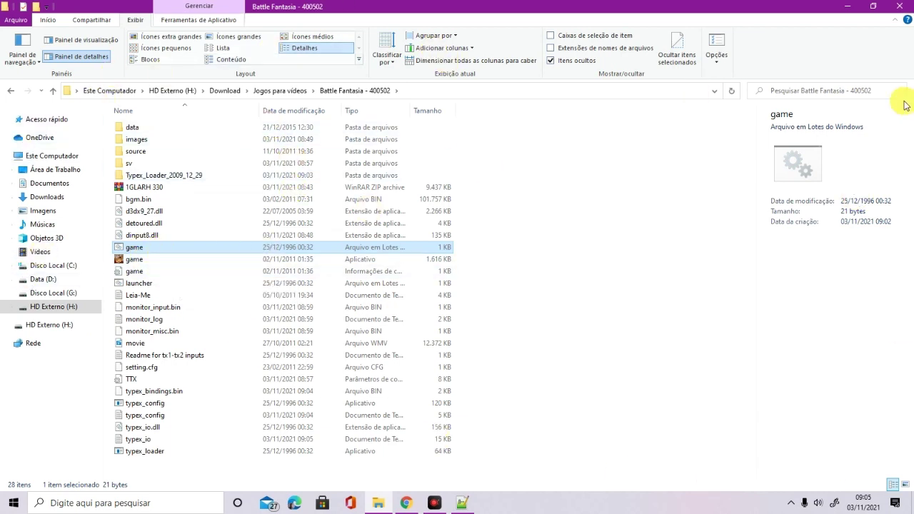
left_click(165, 284)
left_click(147, 248)
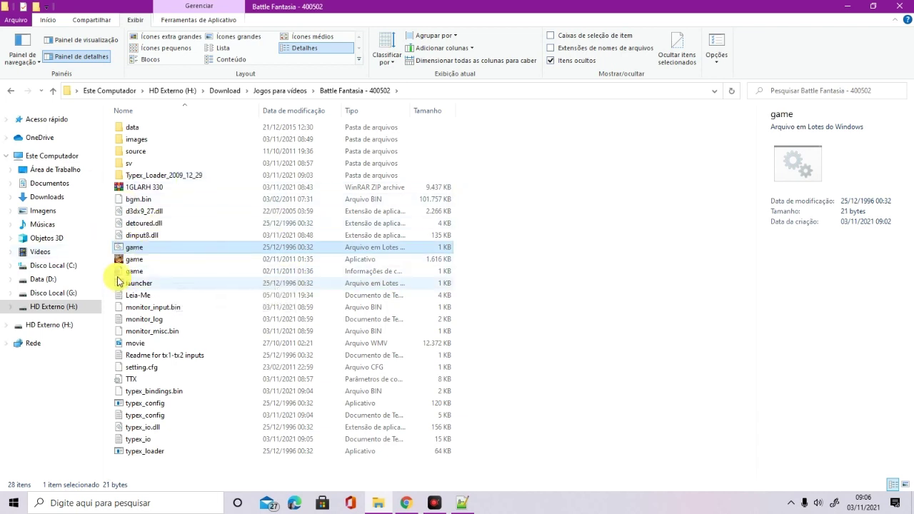
mouse_move(132, 249)
left_mouse_down()
mouse_move(135, 265)
mouse_move(116, 259)
mouse_move(147, 253)
left_mouse_up()
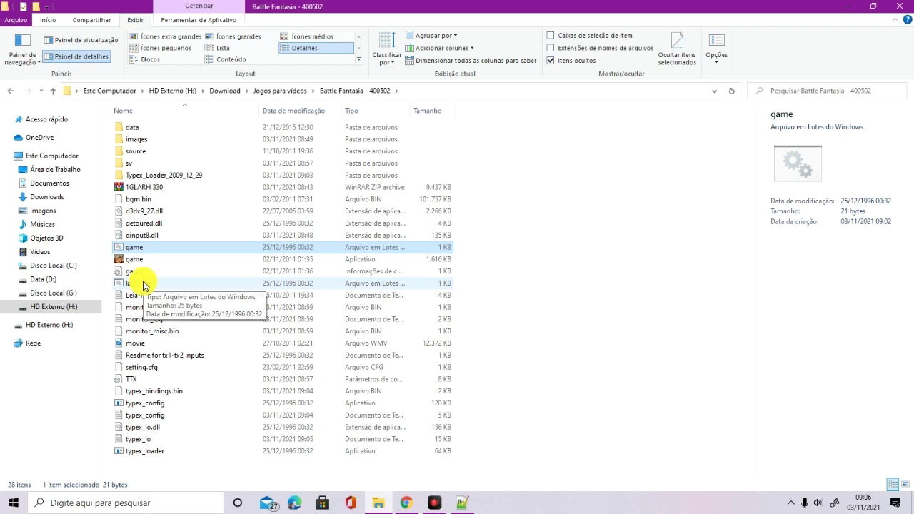
Look inside the 1GLARH 330 archive in the game folder and close it without extracting anything.
left_click(143, 190)
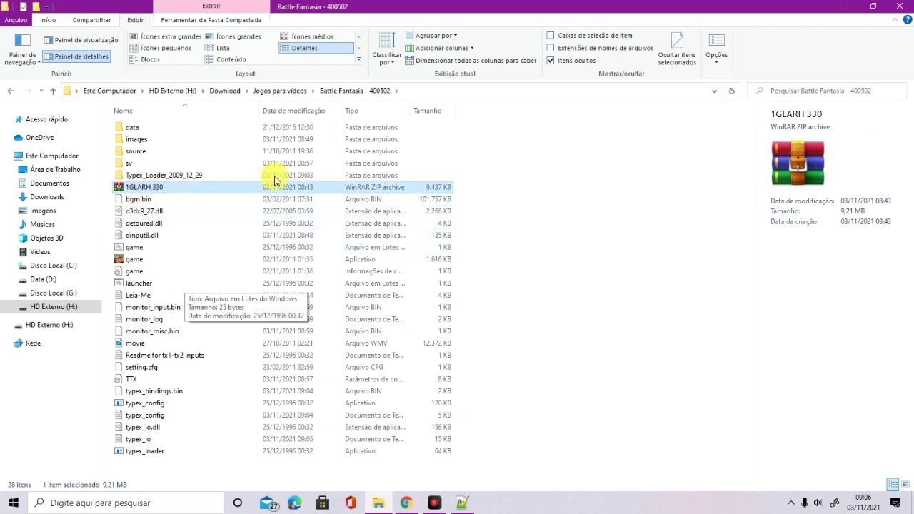
left_click(135, 260)
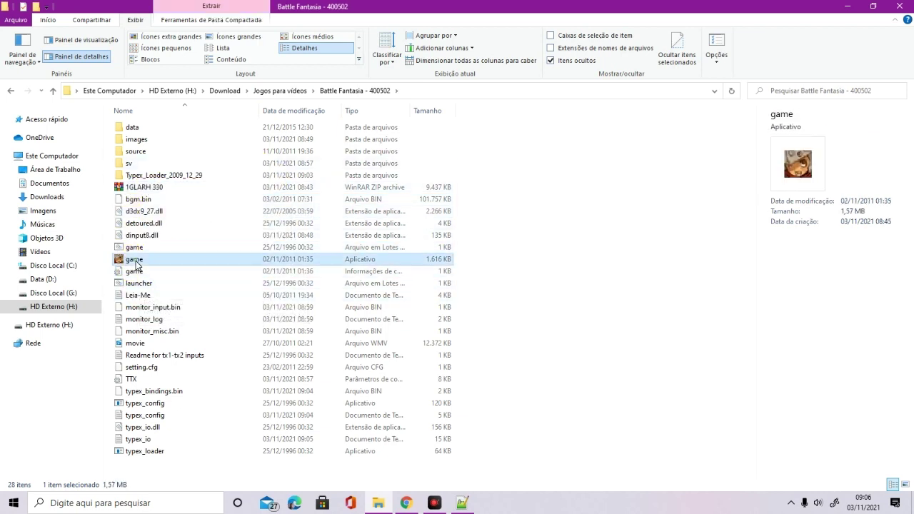
left_click(150, 188)
double_click(152, 193)
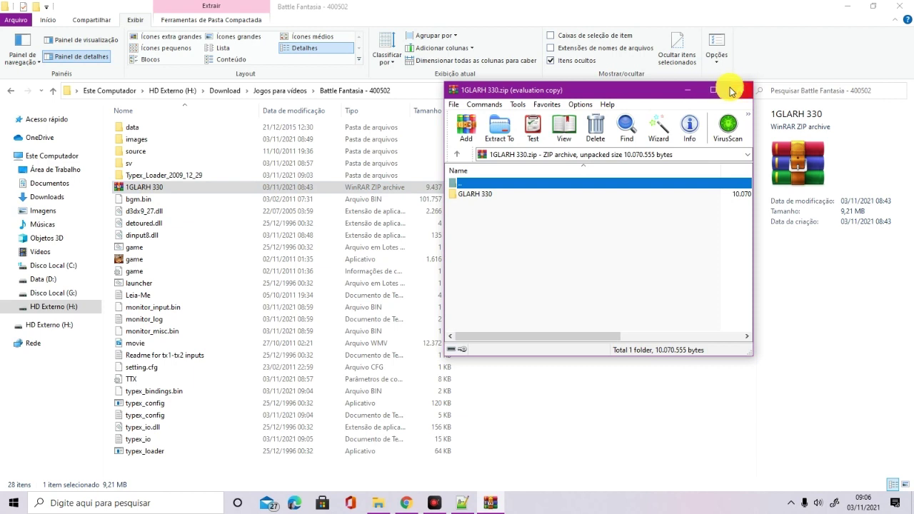
left_click(748, 88)
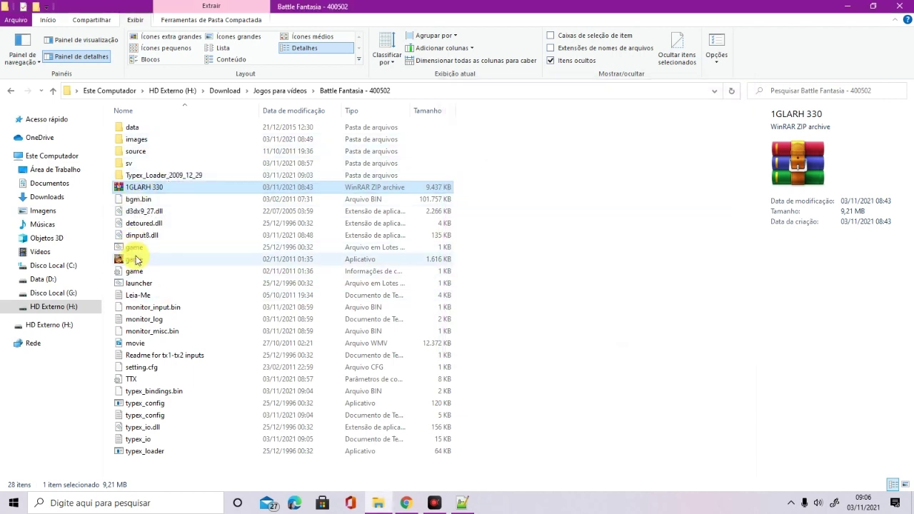
Go up to the Jogos para vídeos folder and select the Battle Fantasia - 400502 folder, keeping its name.
left_click(269, 98)
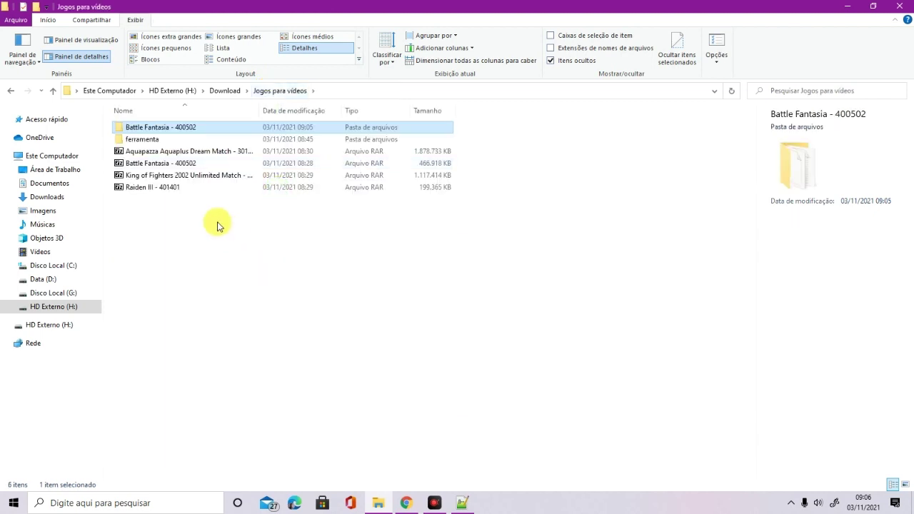
left_click(160, 136)
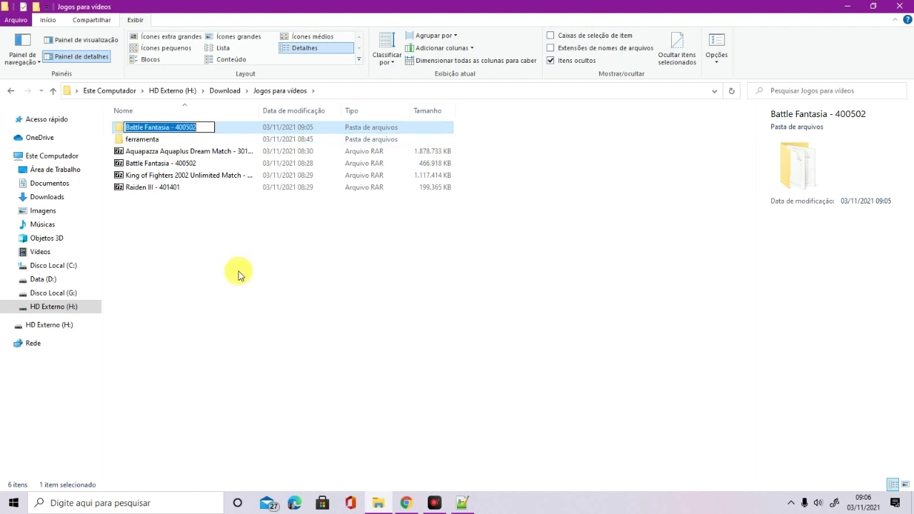
left_click(224, 135)
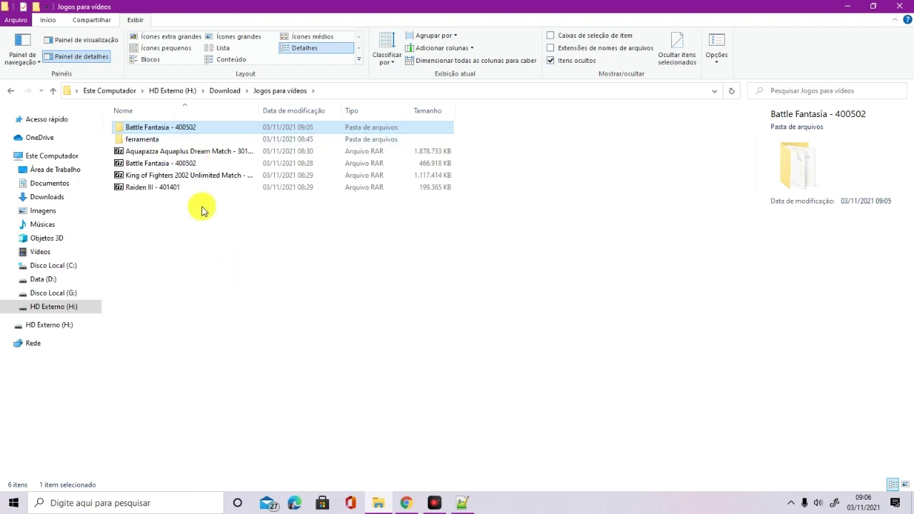